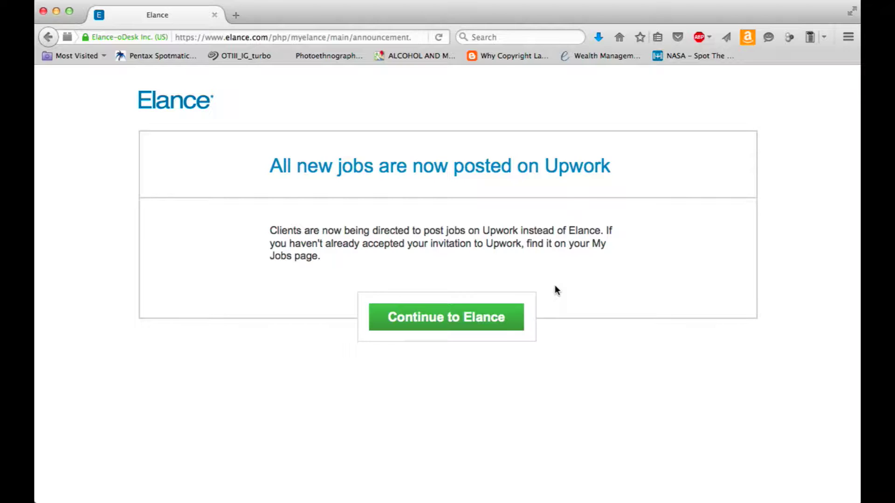
- Continue past the Upwork notice into Elance and start copying the account to Upwork
click(501, 330)
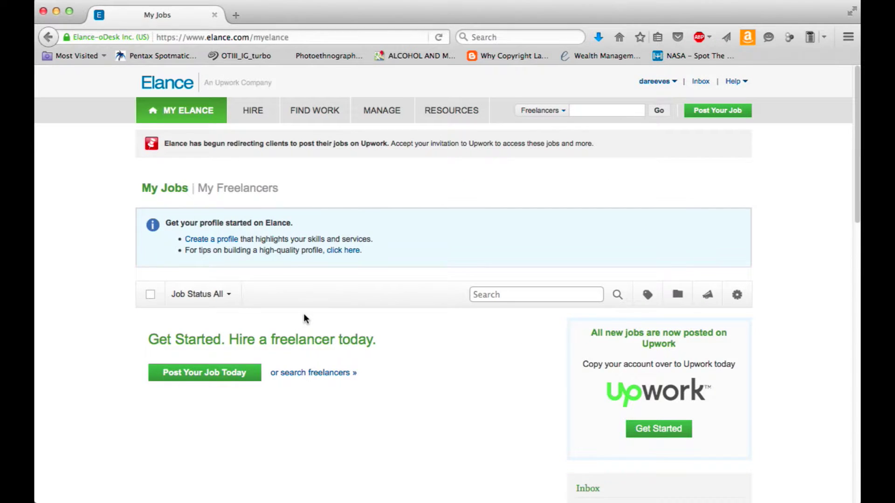
scroll(304, 317, down, 3)
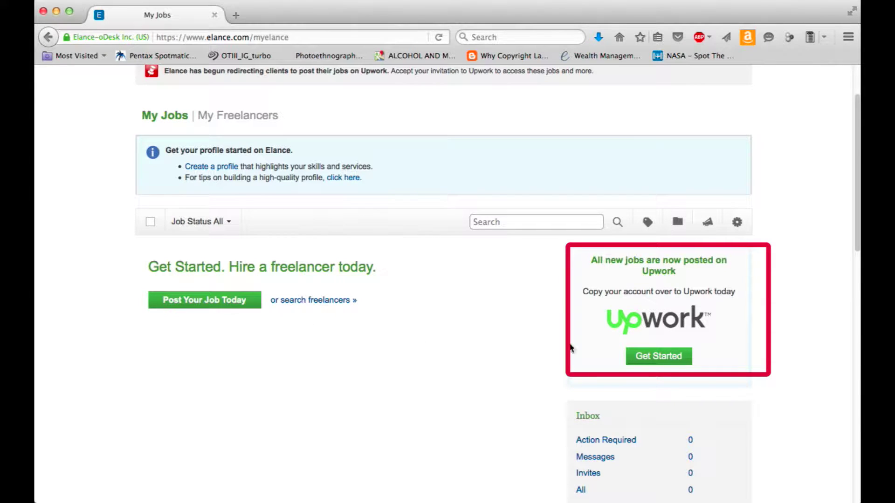
click(644, 358)
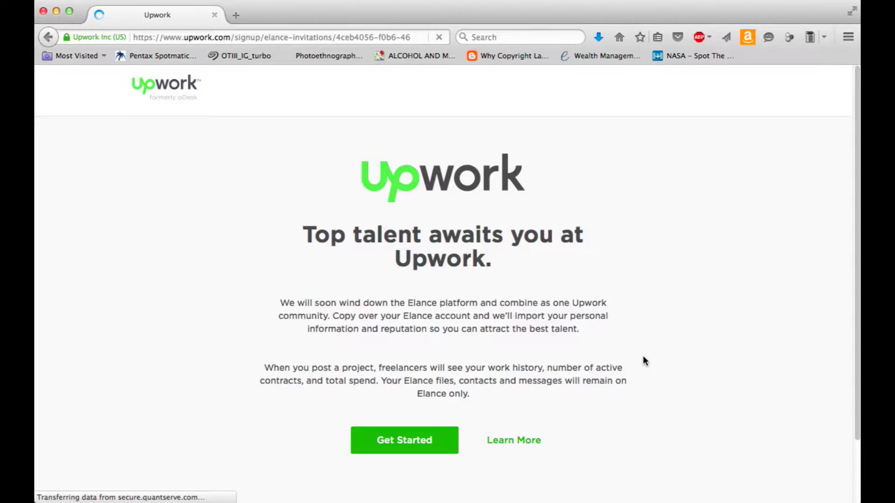
- Begin importing the Elance account and allow Upwork to access it
click(425, 454)
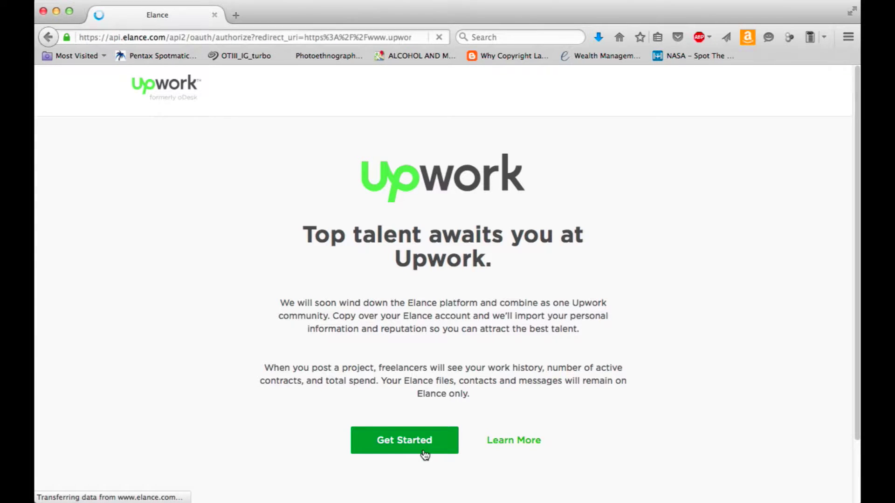
click(348, 316)
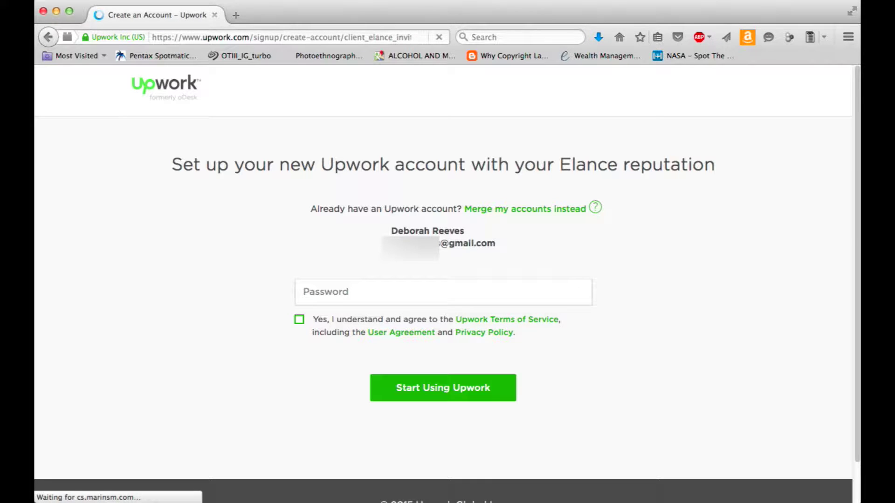
- Create the Upwork account with a new password and accepted Terms of Service
click(444, 289)
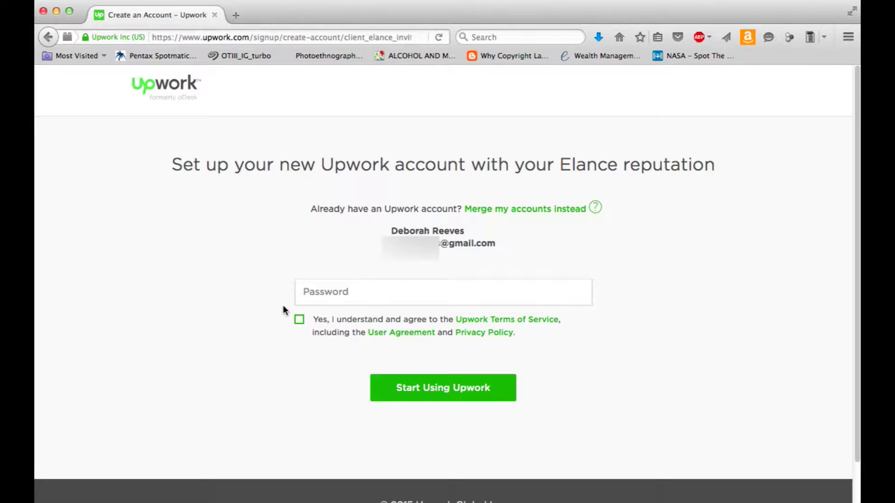
click(299, 319)
text(***)
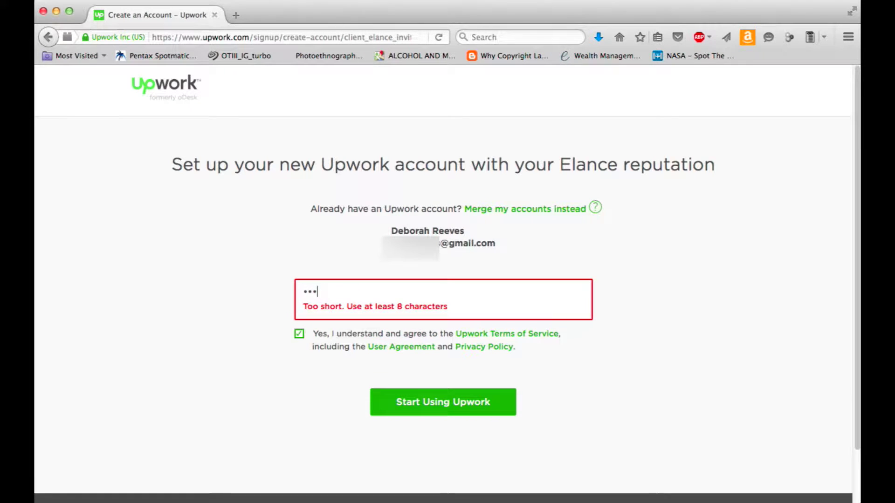
text(*****)
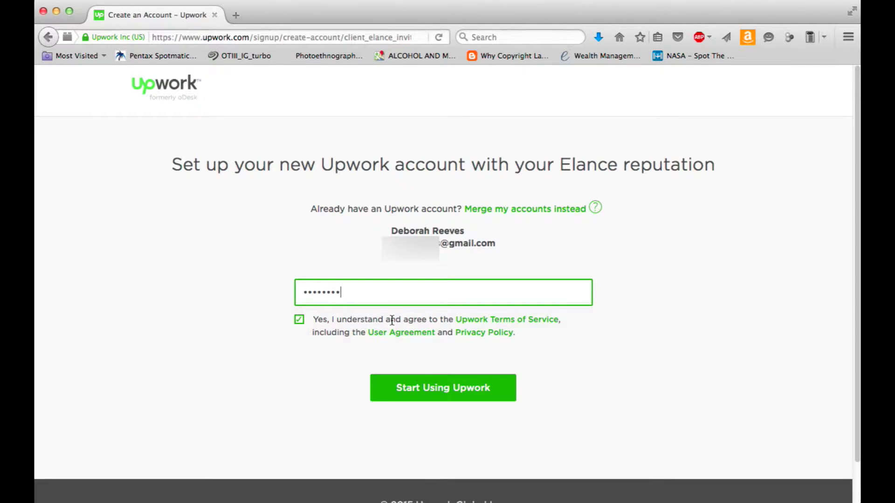
click(424, 382)
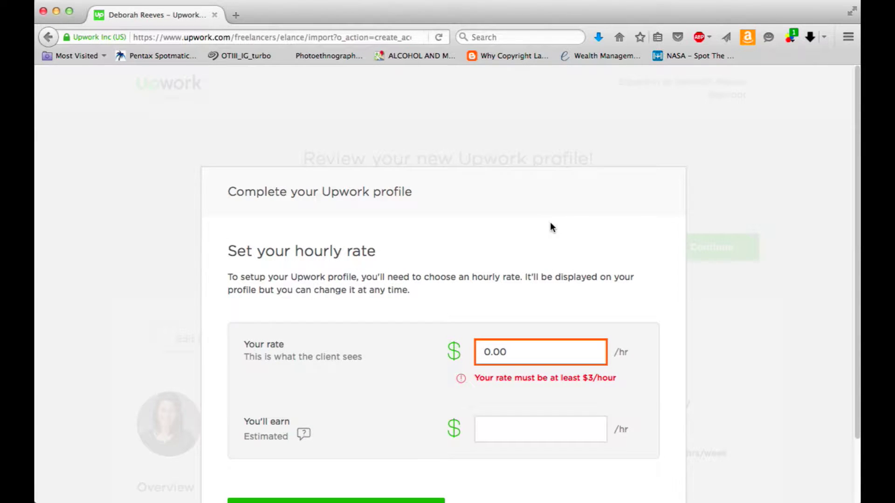
- Change the hourly rate from 0 to $35.00 and save it
scroll(550, 228, down, 3)
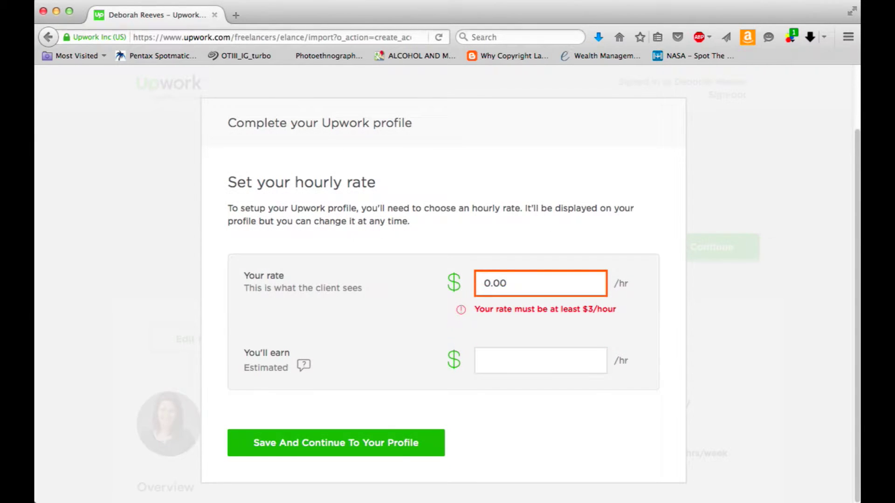
key(BackSpace)
text(35)
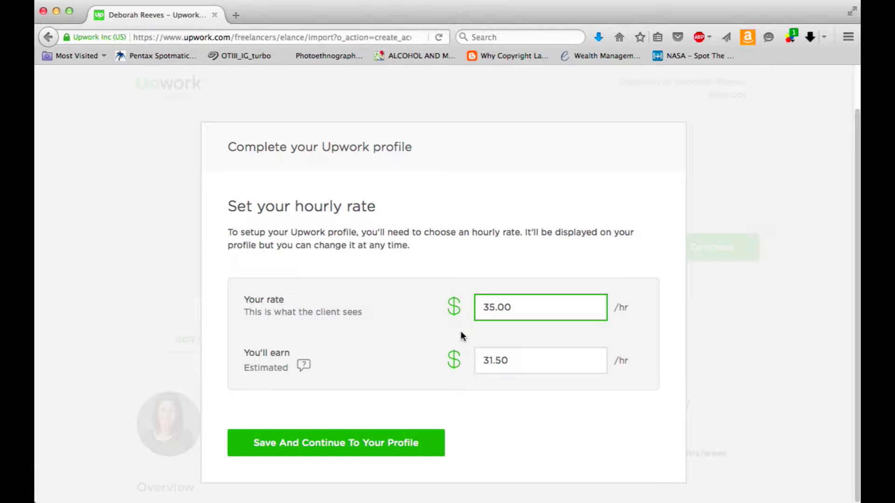
click(323, 451)
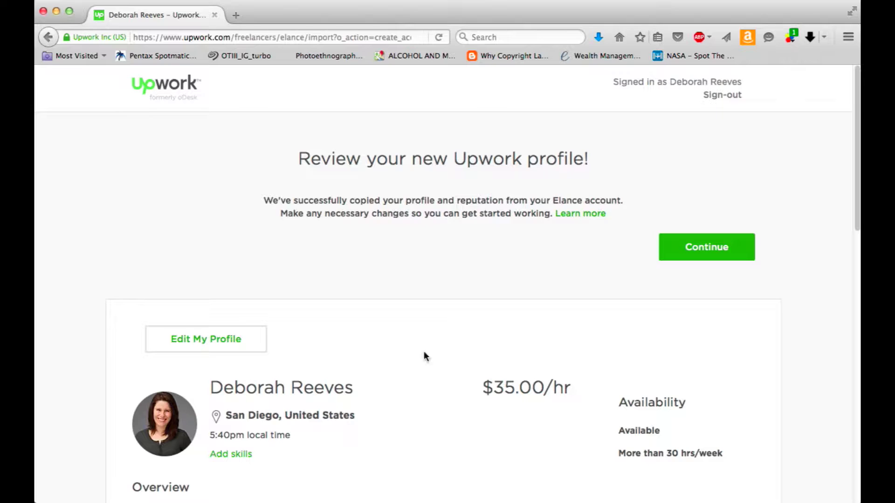
scroll(424, 354, down, 3)
scroll(424, 354, down, 3)
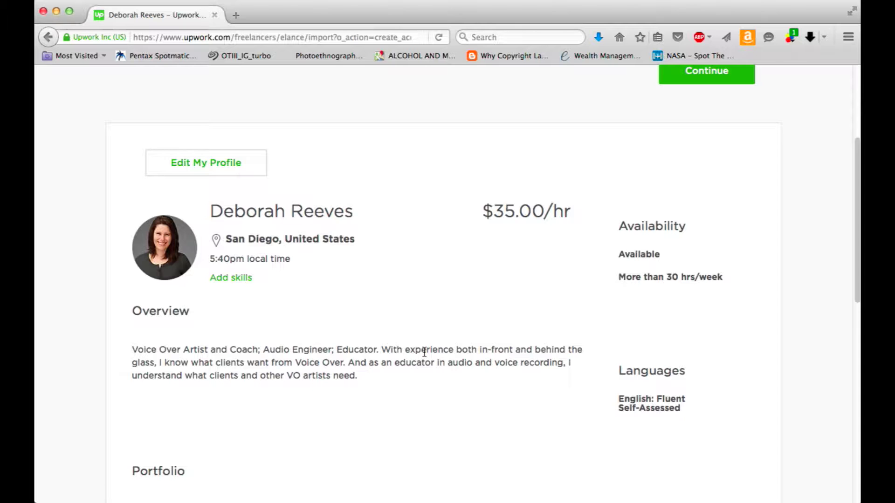
scroll(424, 353, down, 4)
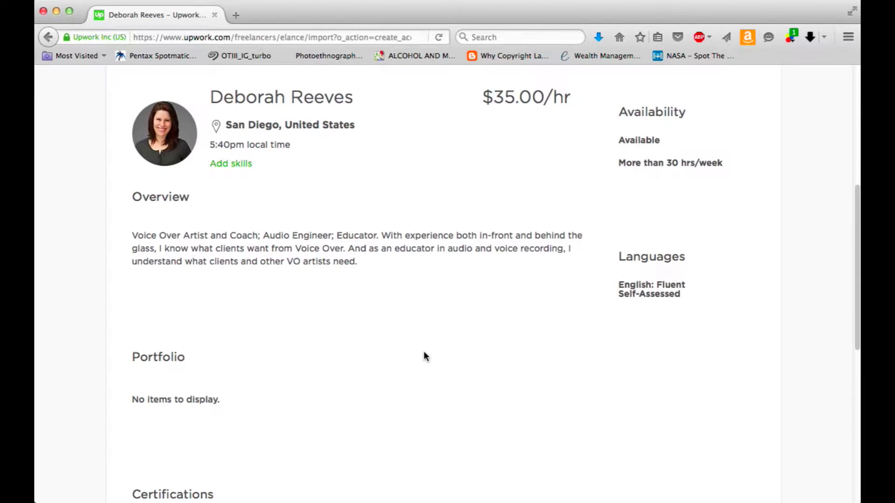
scroll(424, 354, down, 8)
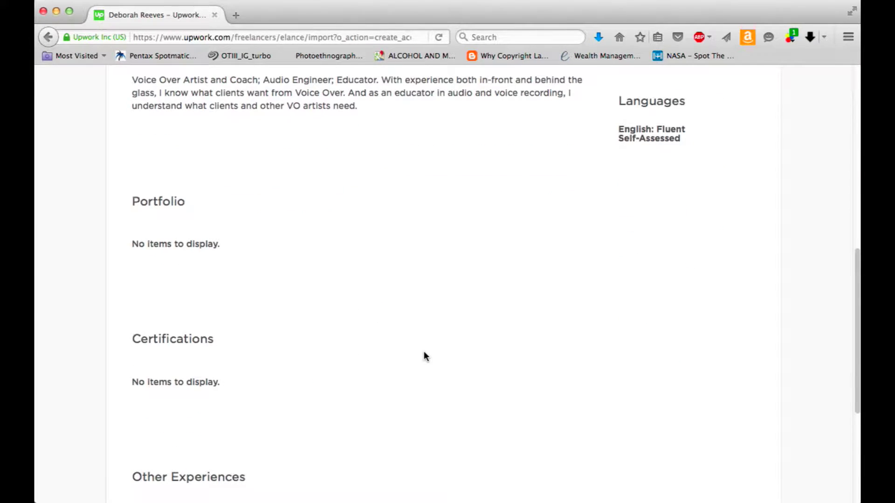
scroll(425, 357, down, 3)
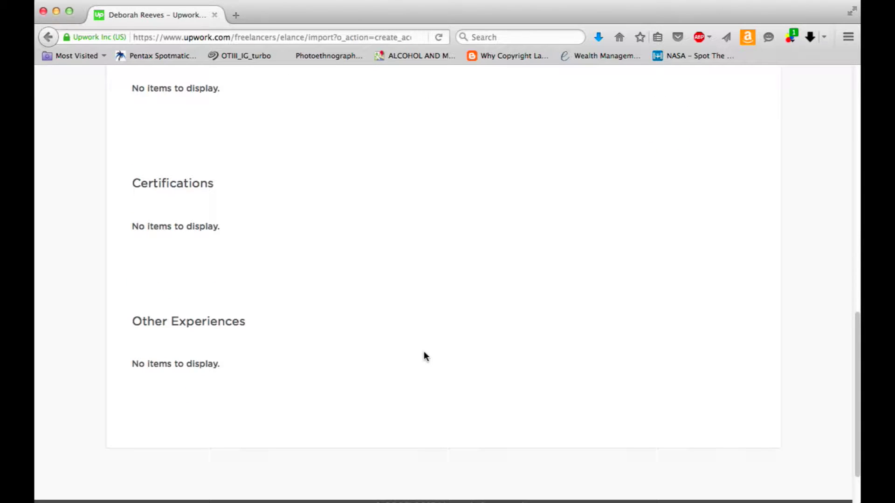
scroll(423, 357, up, 10)
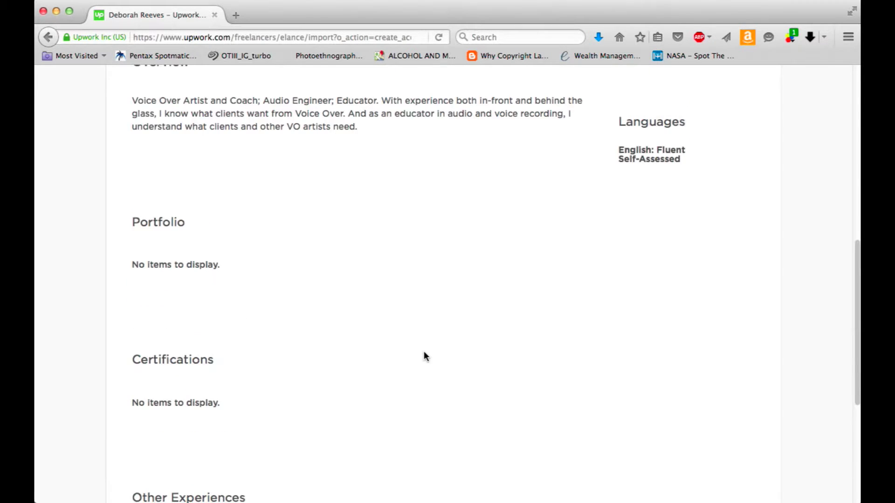
scroll(425, 357, up, 10)
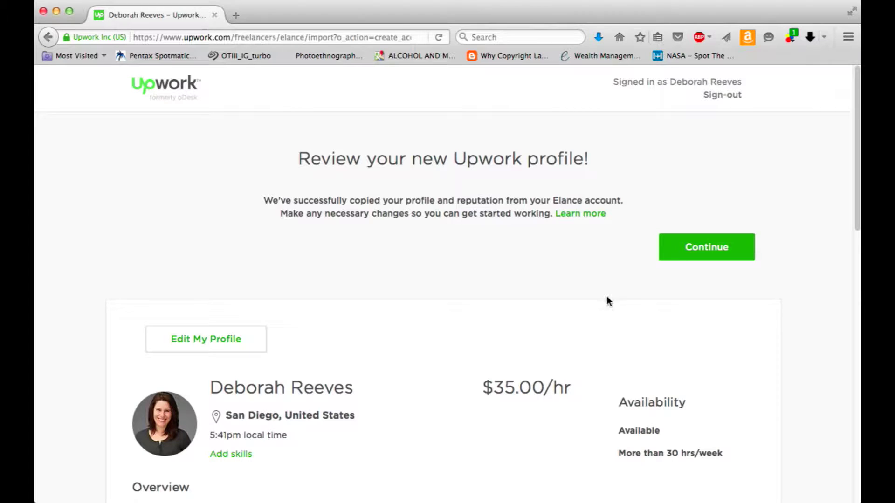
- Accept the imported profile, open the Elance-to-Upwork FAQ in a new tab, and go to the job feed
click(694, 252)
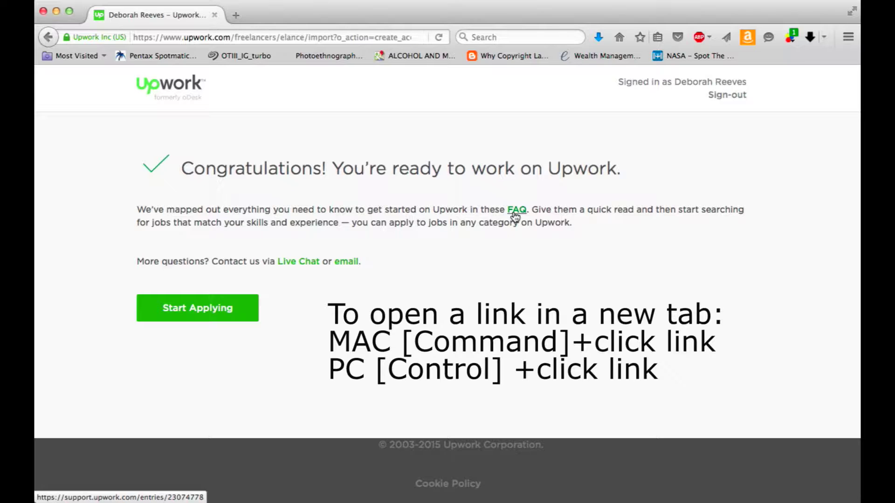
super+click(515, 211)
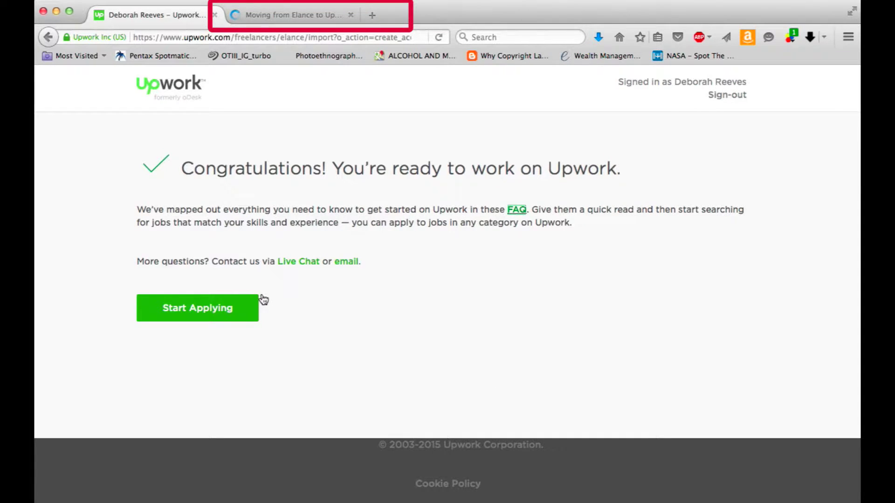
click(241, 310)
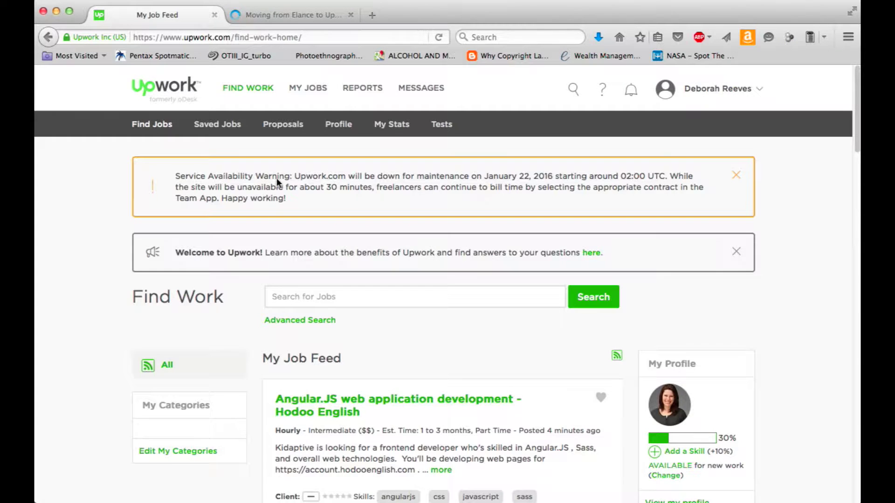
click(282, 15)
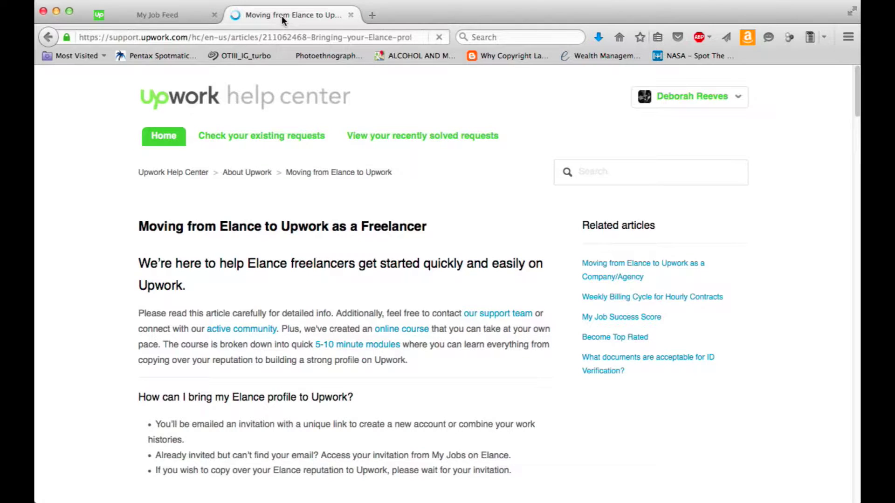
- Read through the Elance-to-Upwork help article on profile connection and daily job imports
scroll(109, 255, down, 8)
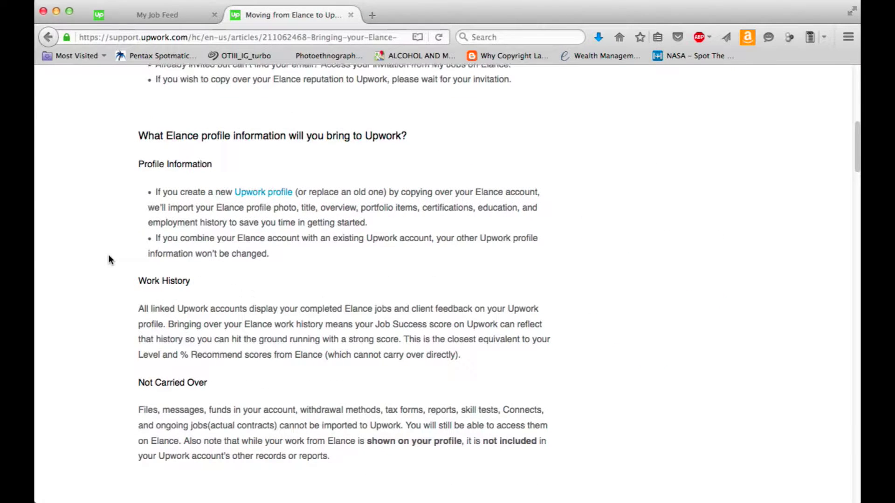
scroll(108, 259, down, 3)
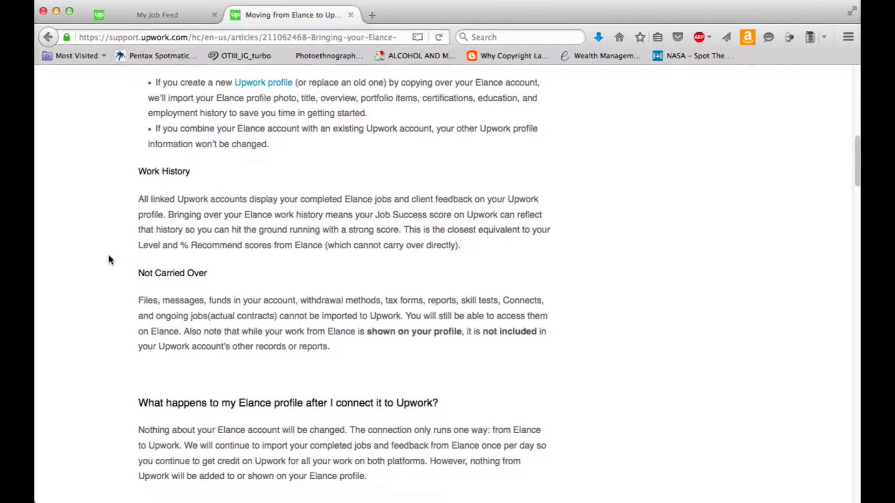
scroll(110, 260, down, 4)
scroll(110, 260, down, 5)
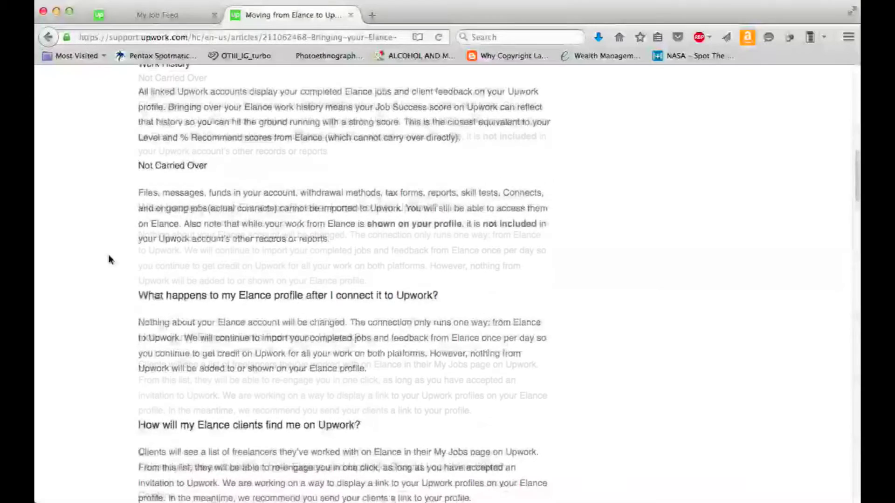
scroll(111, 260, down, 1)
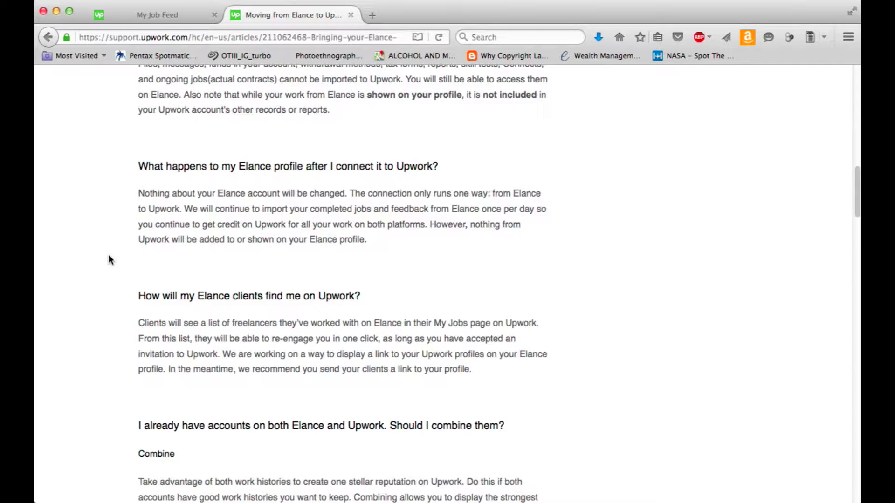
scroll(110, 260, down, 2)
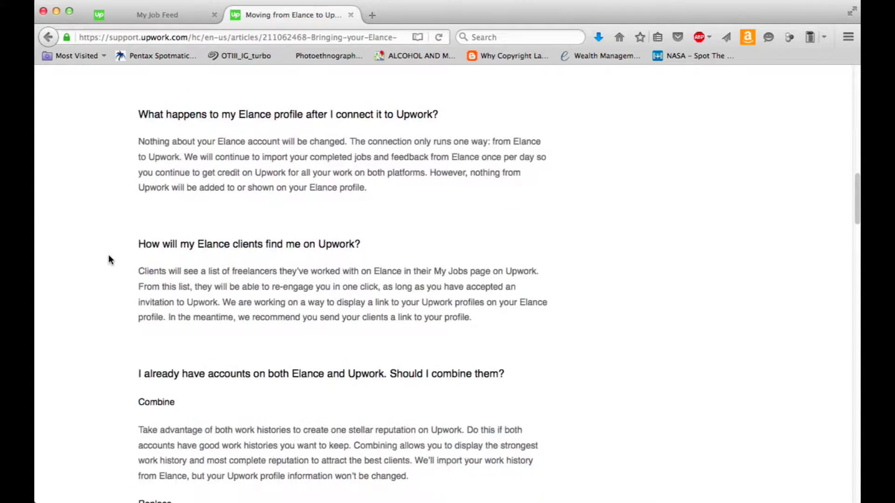
scroll(110, 260, down, 2)
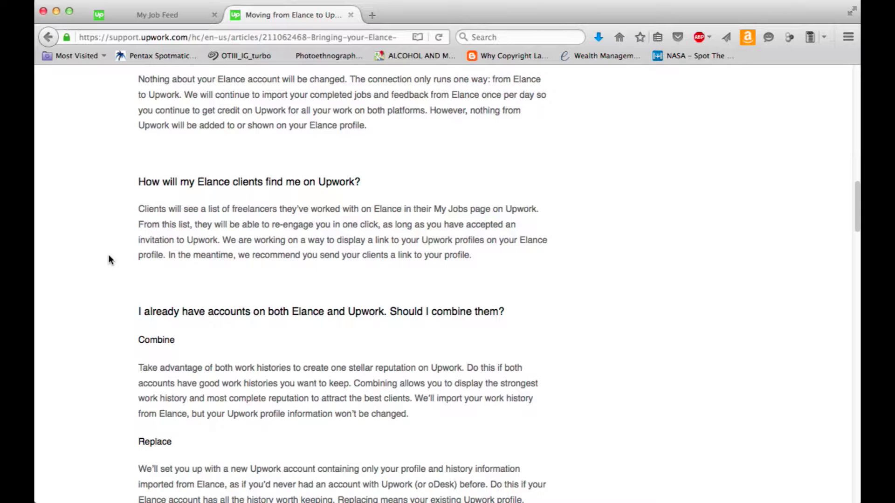
scroll(110, 260, down, 3)
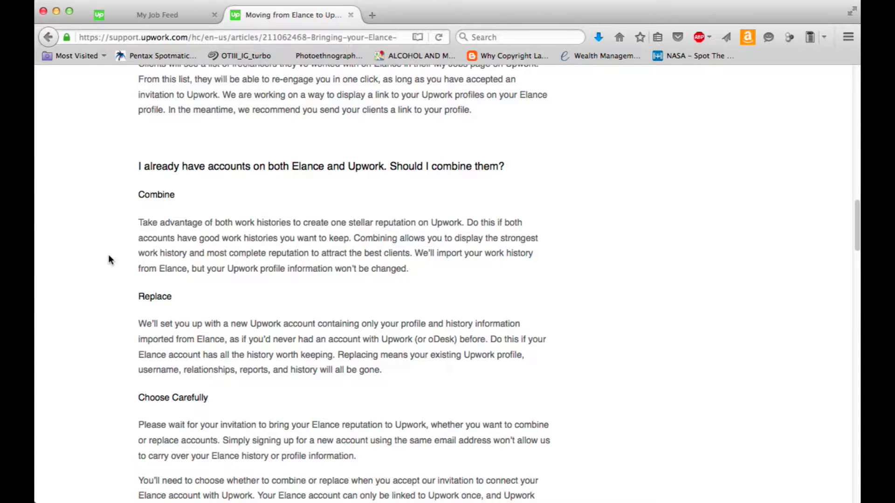
scroll(110, 260, down, 1)
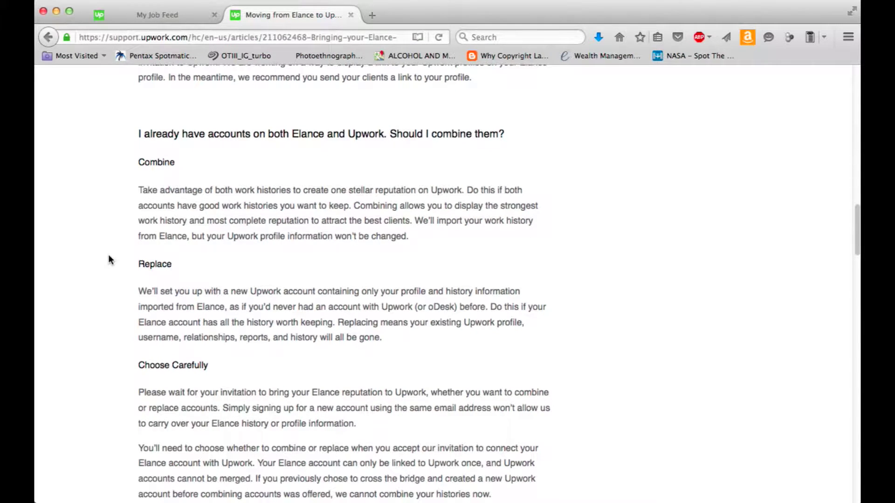
scroll(111, 260, down, 1)
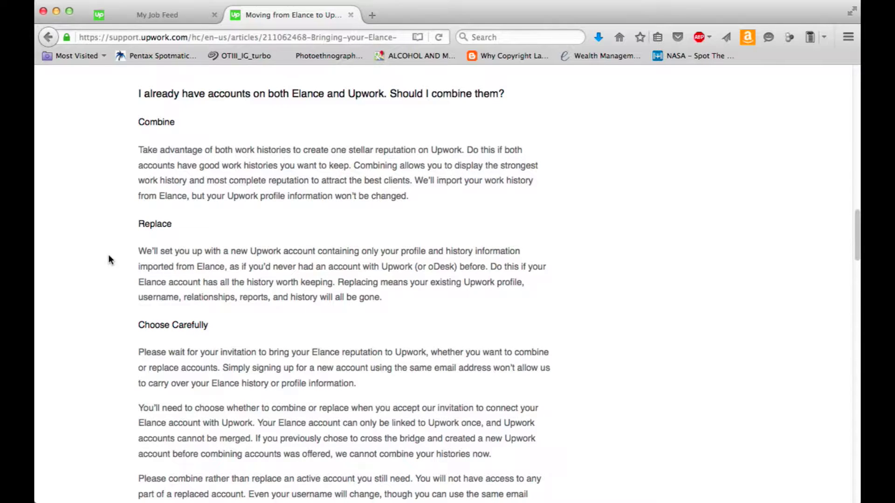
scroll(111, 259, down, 2)
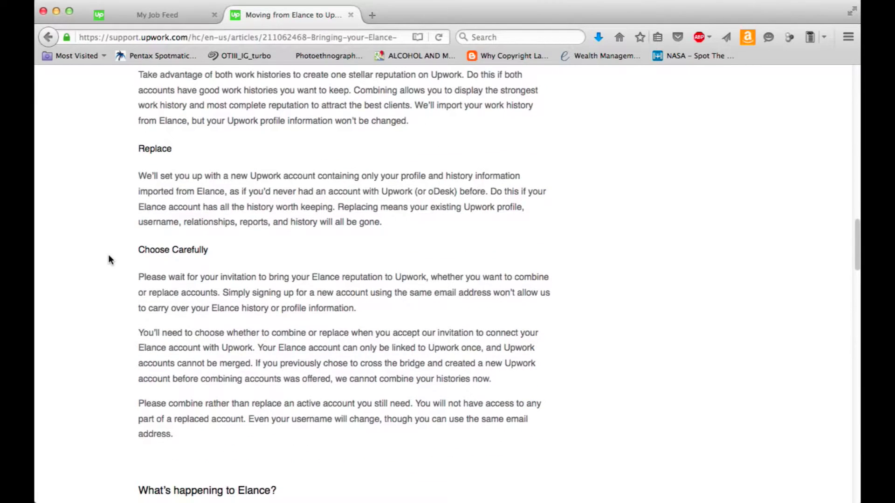
scroll(110, 259, down, 1)
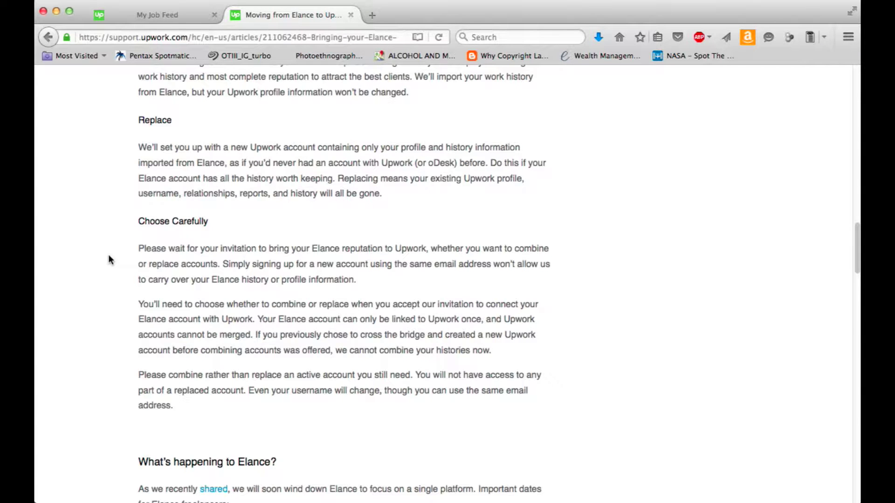
scroll(110, 260, down, 5)
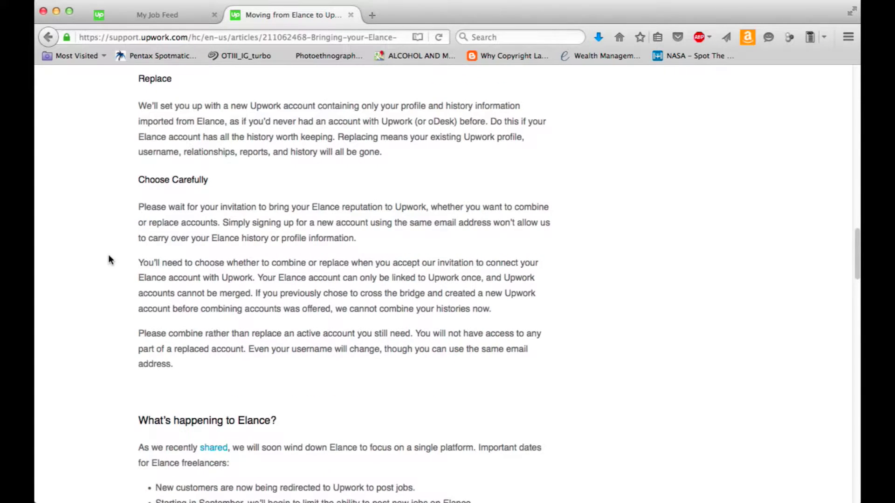
scroll(110, 259, down, 4)
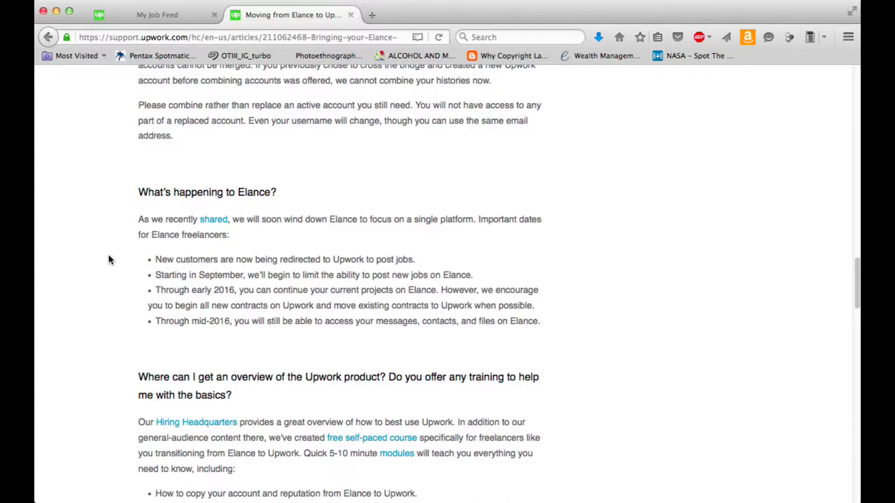
scroll(110, 259, down, 4)
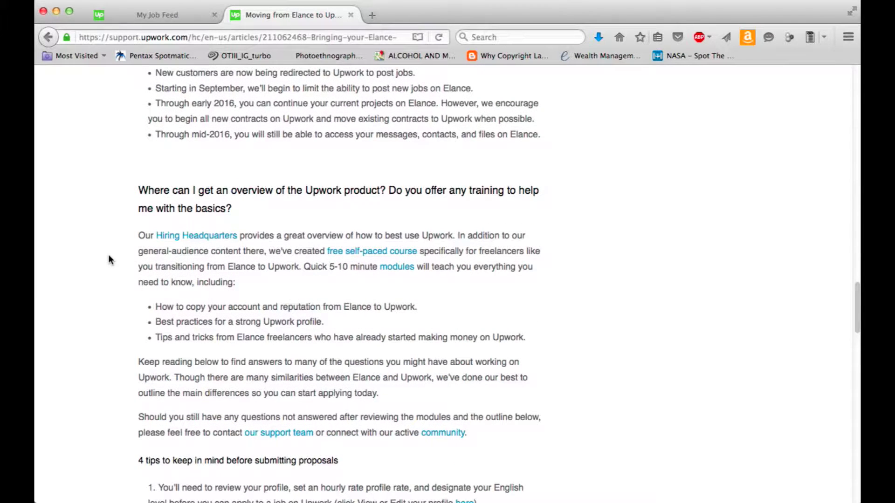
scroll(110, 259, down, 1)
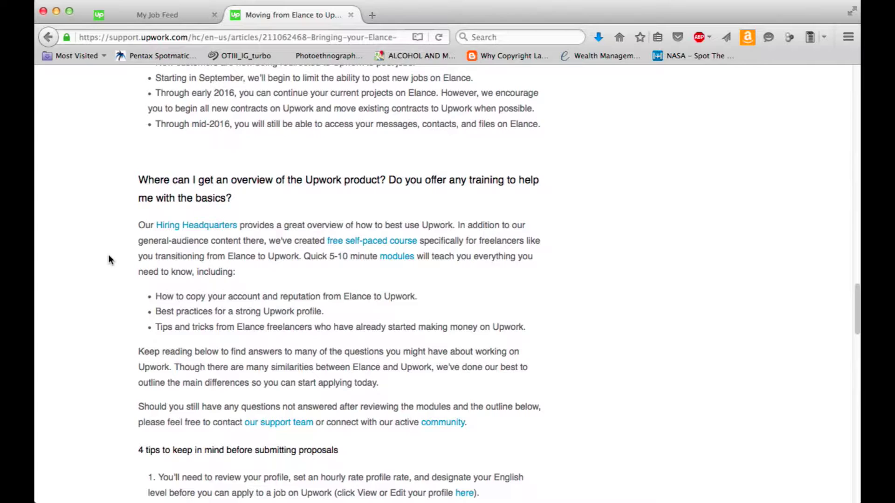
scroll(110, 260, down, 1)
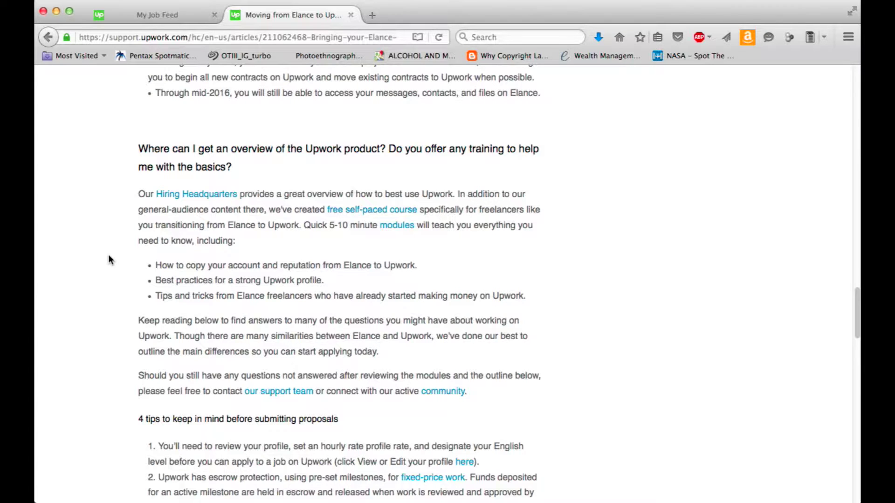
scroll(110, 260, down, 4)
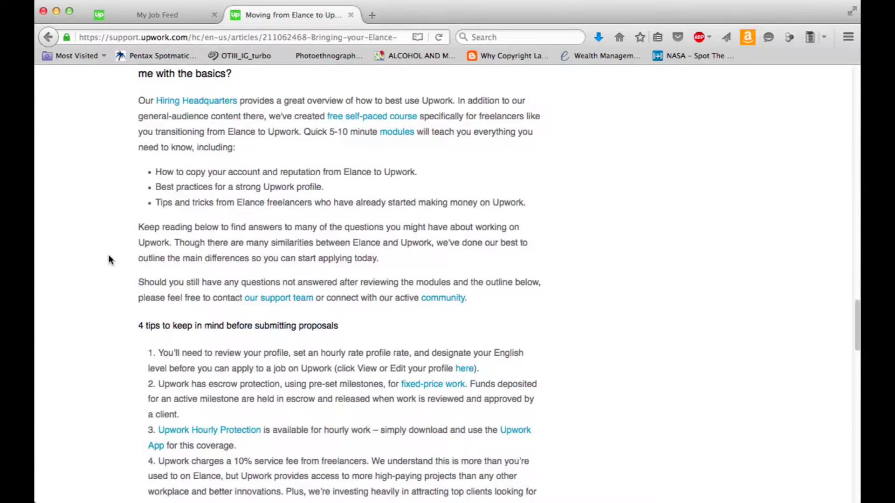
scroll(110, 260, down, 10)
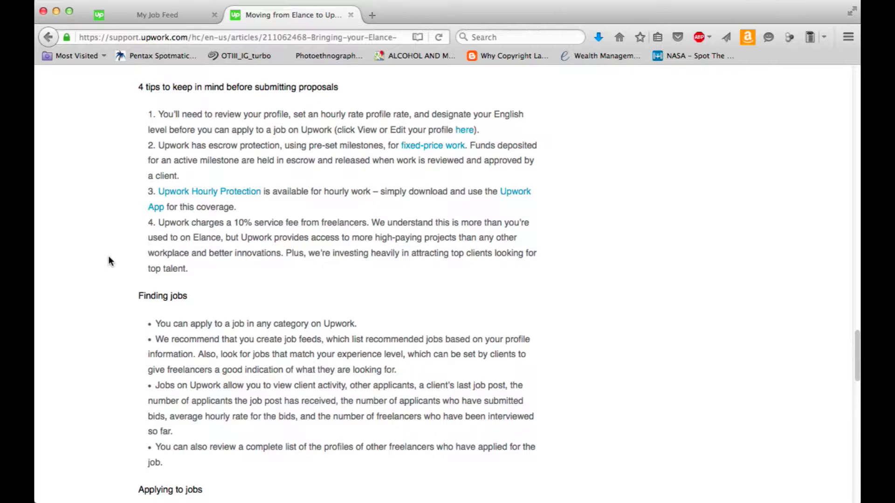
scroll(110, 261, down, 5)
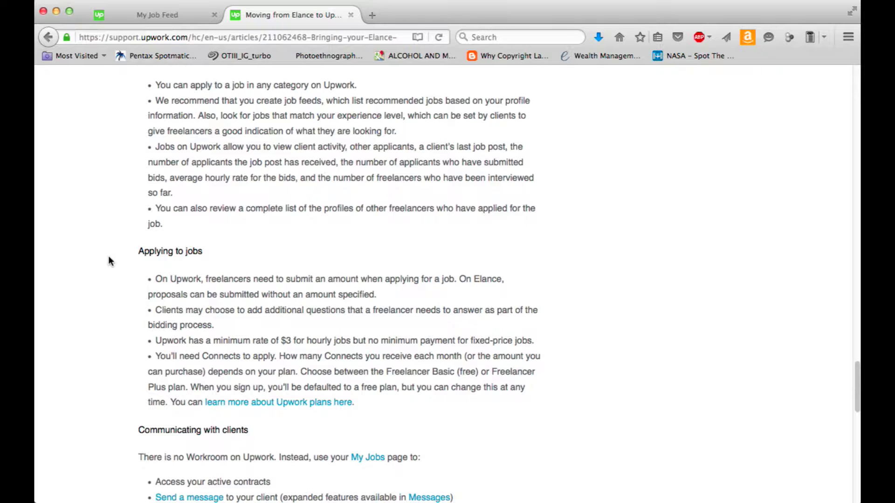
scroll(109, 257, down, 1)
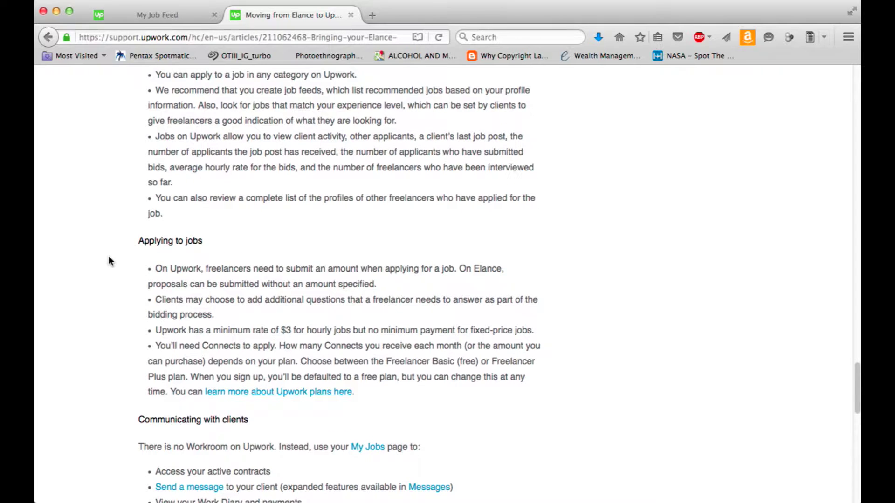
scroll(108, 261, down, 3)
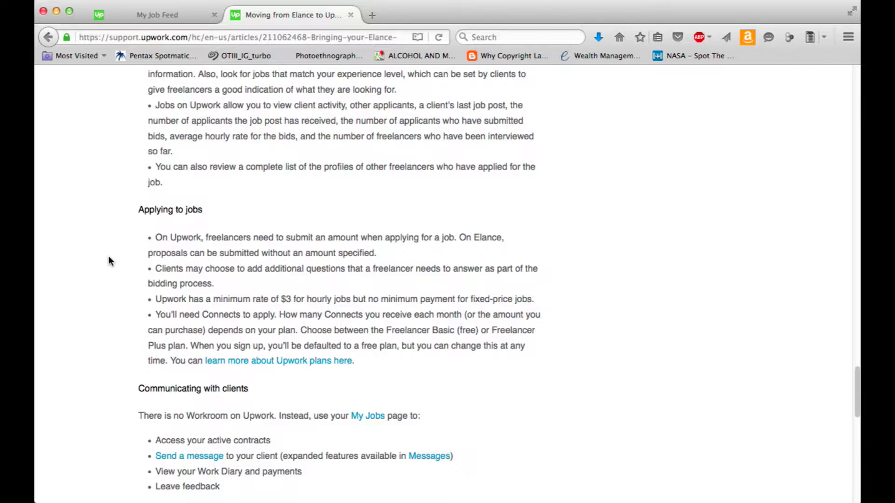
scroll(108, 257, down, 1)
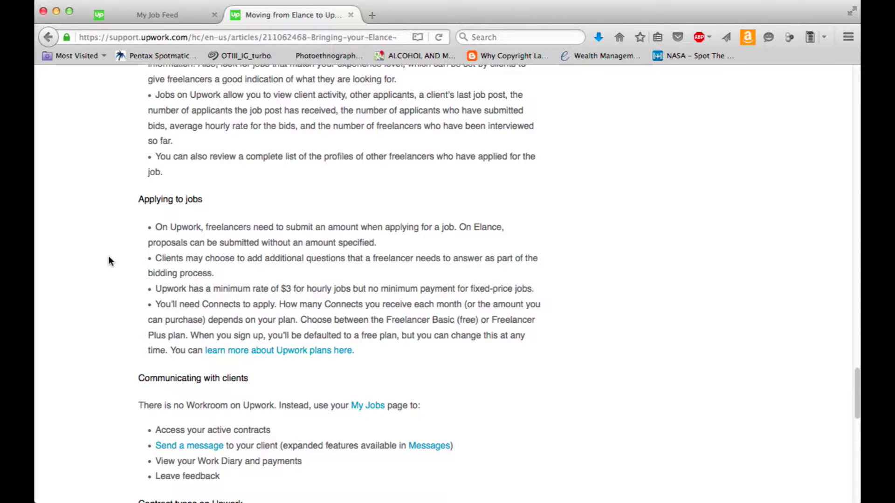
scroll(109, 258, down, 2)
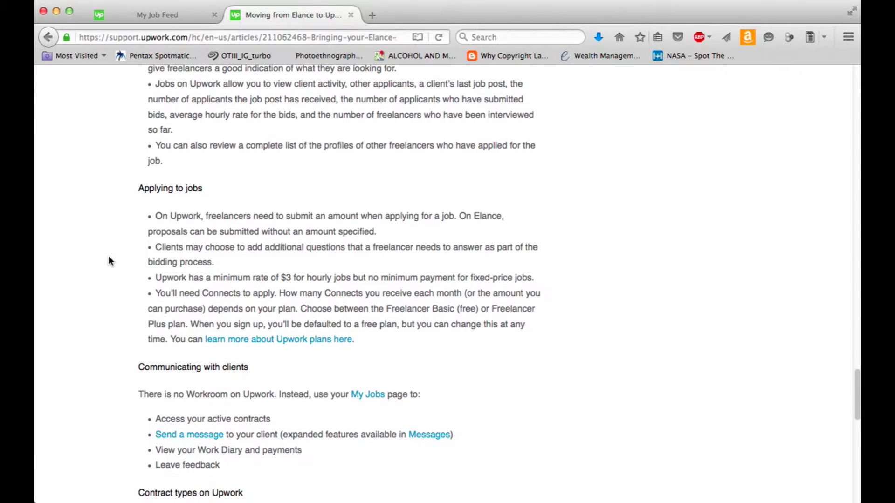
scroll(108, 260, down, 2)
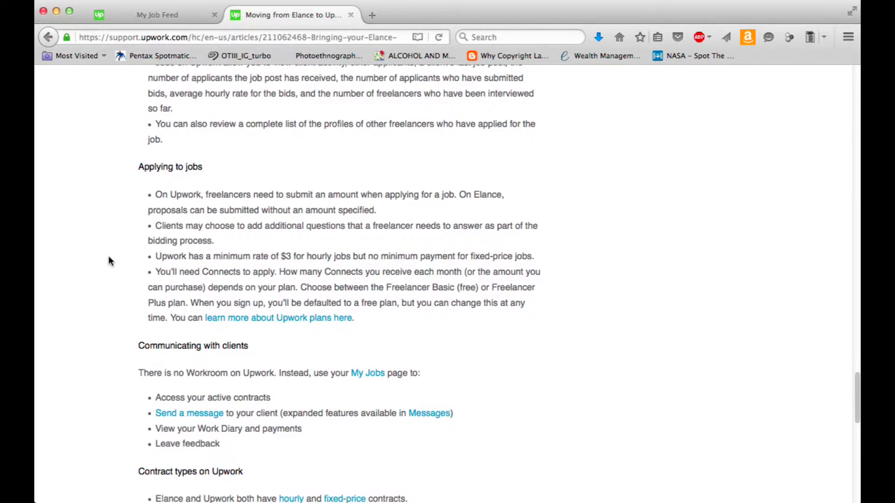
scroll(108, 260, down, 7)
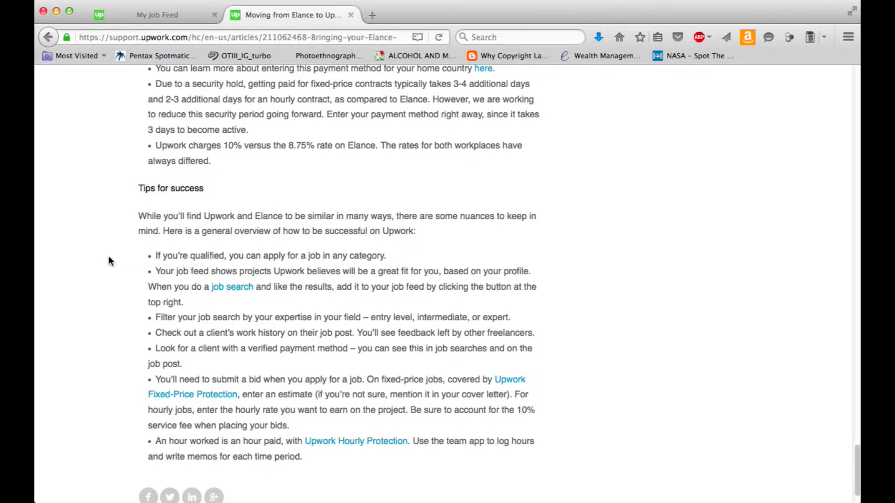
scroll(108, 258, down, 2)
scroll(108, 260, down, 1)
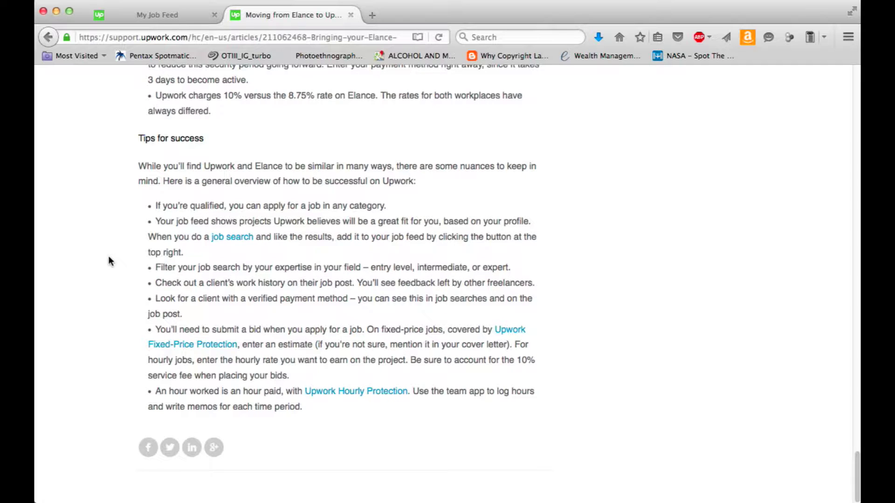
- Return to the job feed, switch to the Freelancer account, and open its My Profile page
click(175, 13)
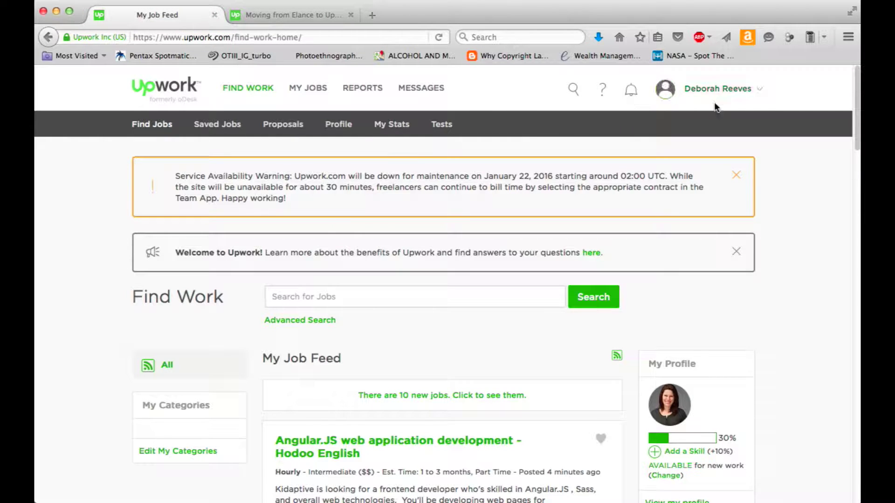
click(727, 92)
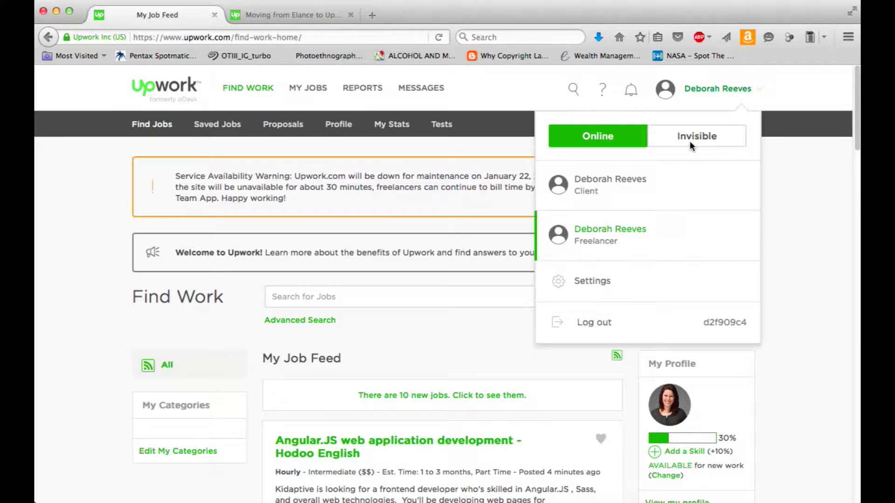
click(639, 239)
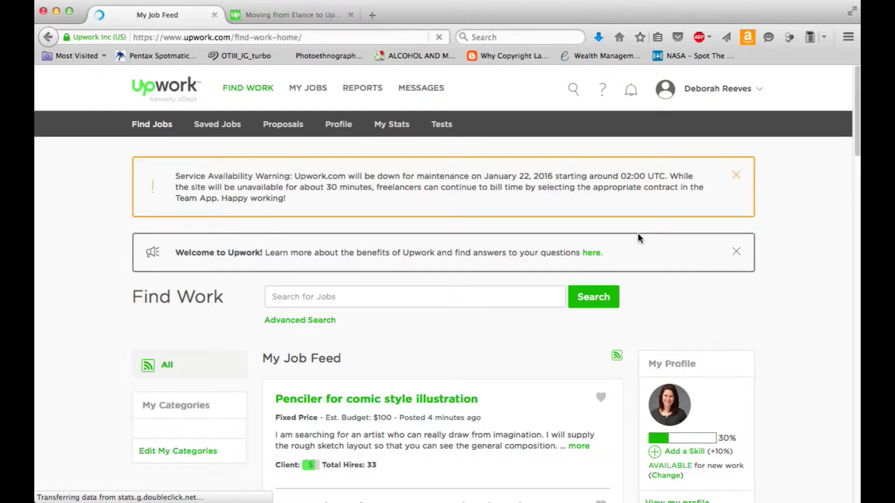
click(341, 132)
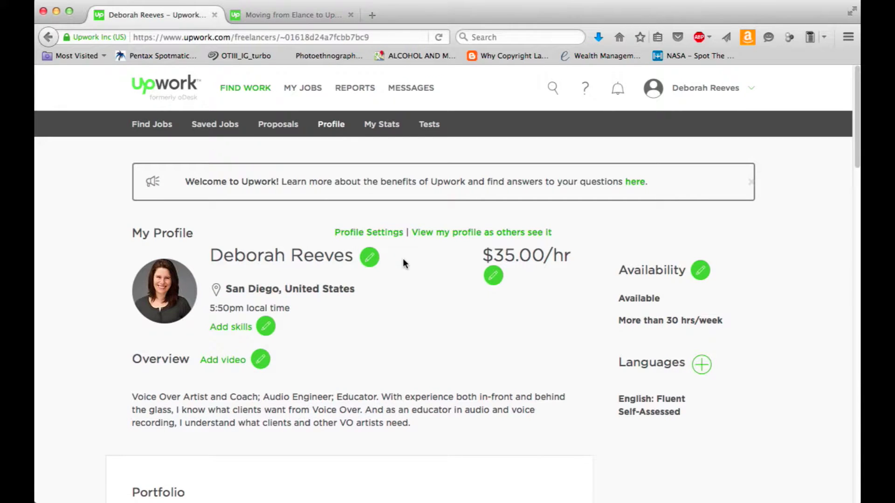
- Preview the profile as clients see it, scrolling through its portfolio demos
scroll(403, 259, down, 1)
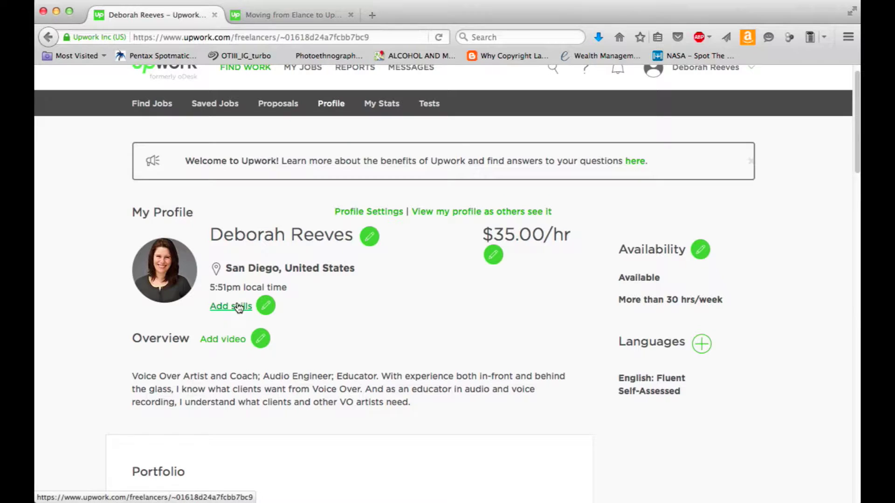
click(435, 216)
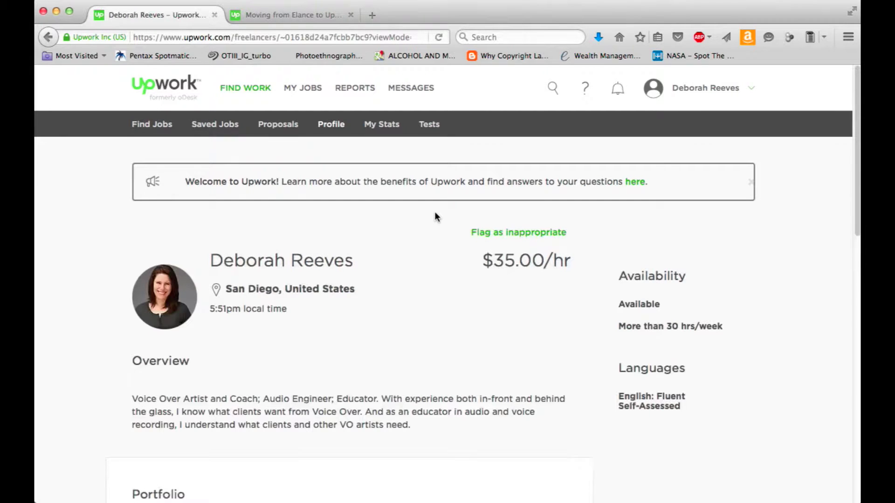
scroll(433, 213, down, 5)
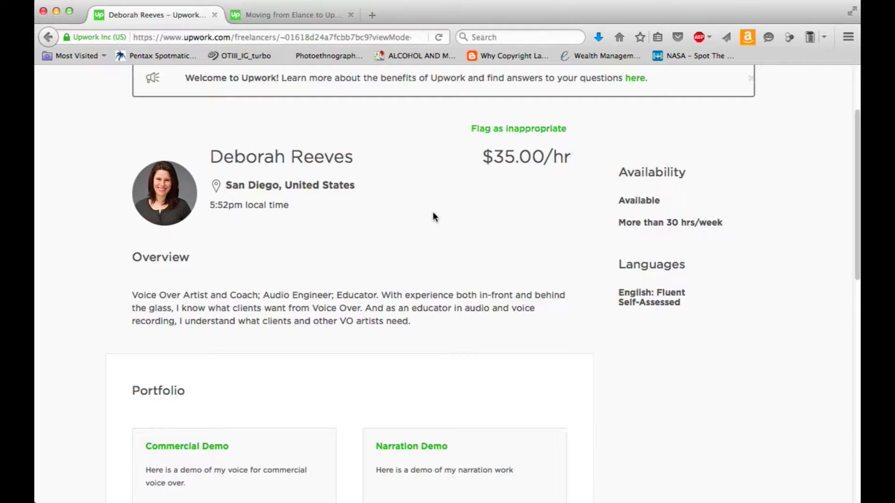
scroll(433, 212, down, 6)
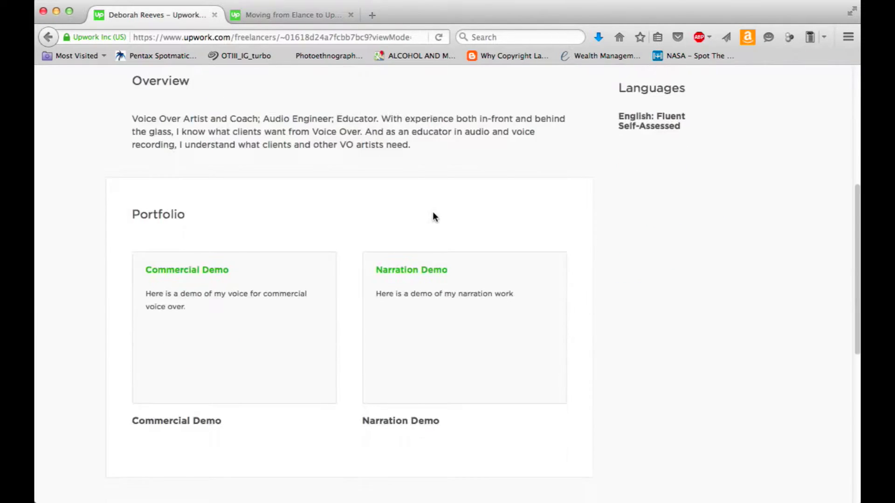
scroll(432, 216, down, 3)
scroll(432, 215, up, 4)
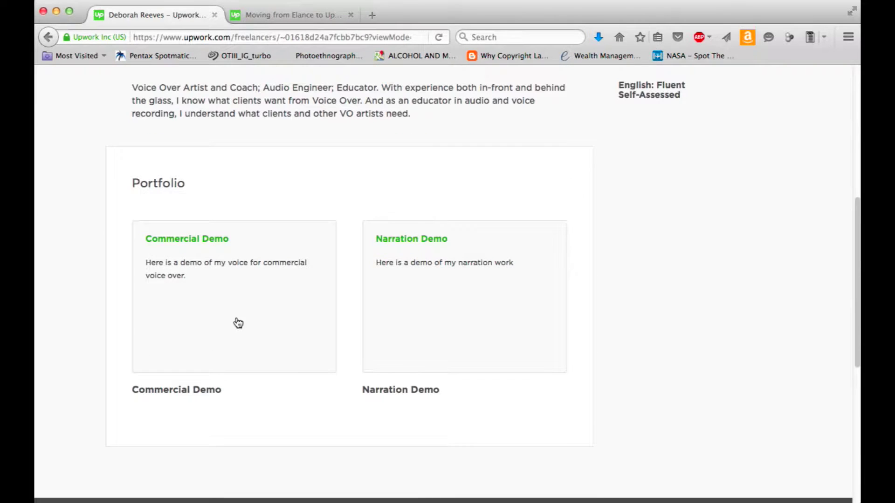
- Download the Commercial Demo mp3 from the portfolio and return to the editable profile
click(207, 316)
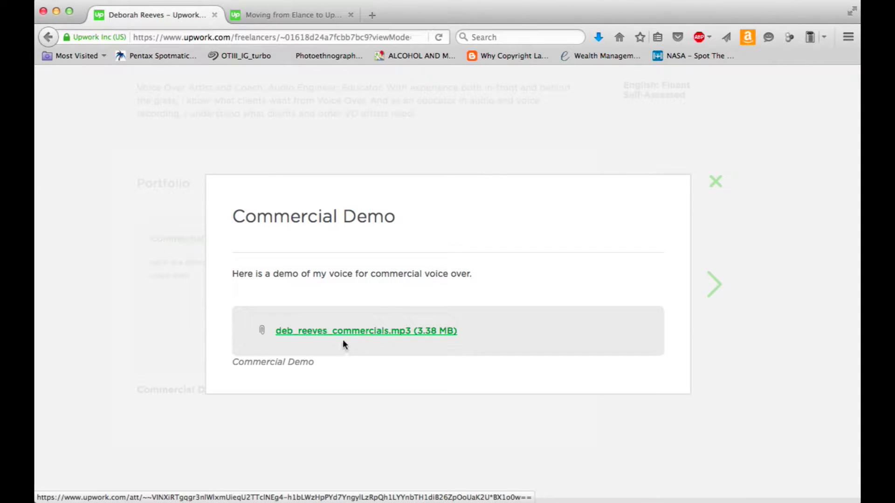
click(407, 335)
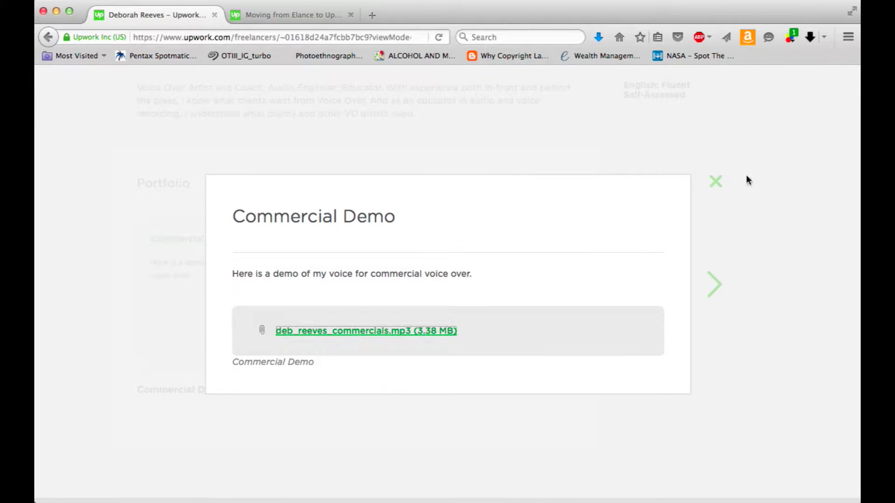
click(725, 180)
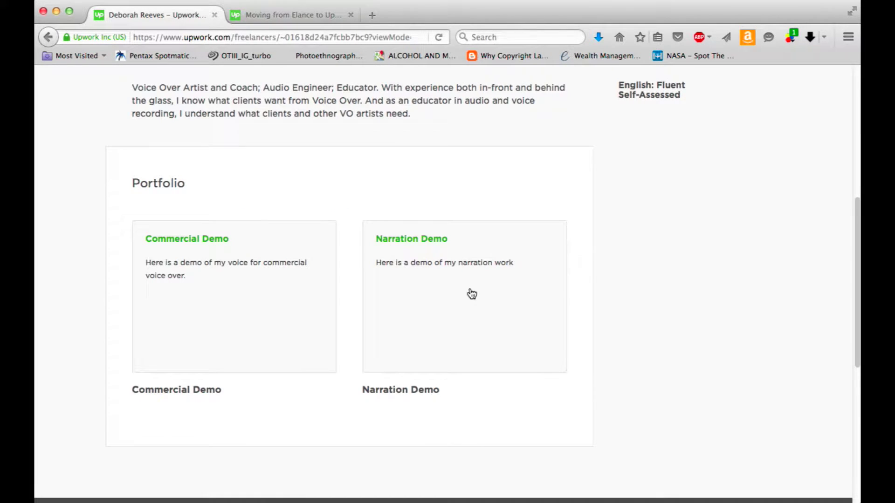
scroll(419, 299, up, 7)
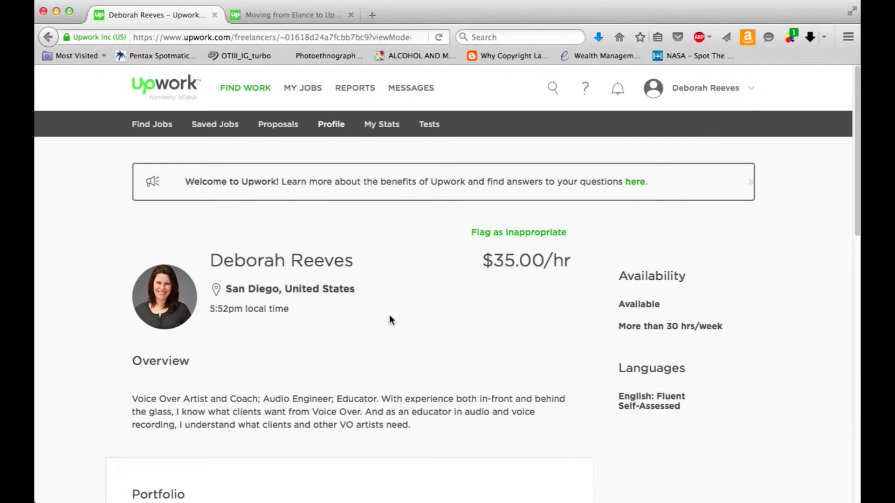
key(BackSpace)
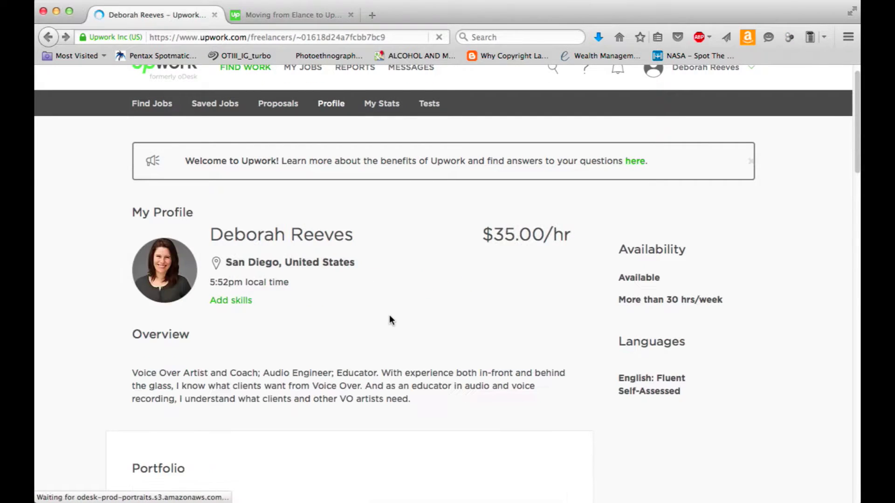
- Add voice-over and voice-talent to the profile's skills
click(235, 305)
text(v)
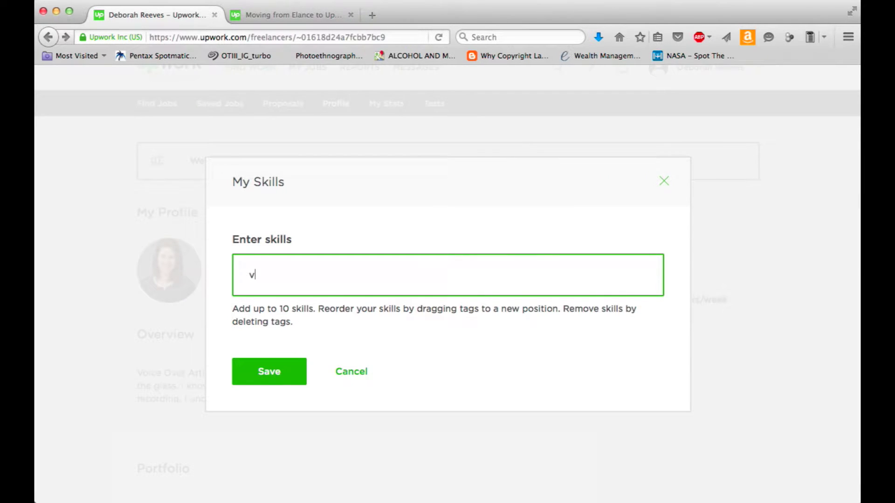
text(oice over)
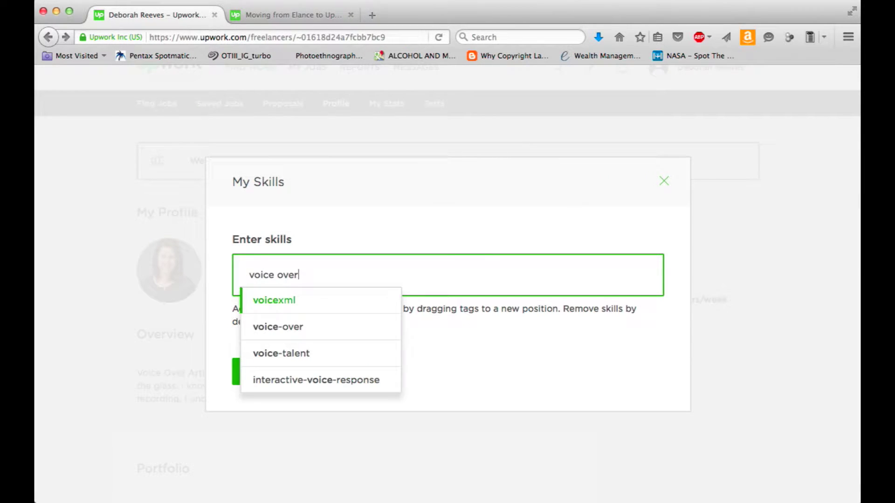
key(BackSpace)
key(BackSpace)
key(BackSpace)
key(BackSpace)
key(BackSpace)
click(283, 323)
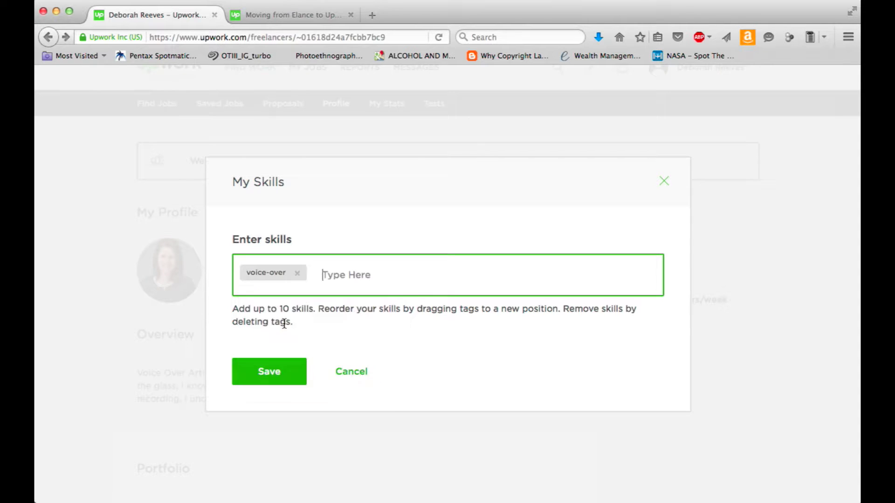
text(voice)
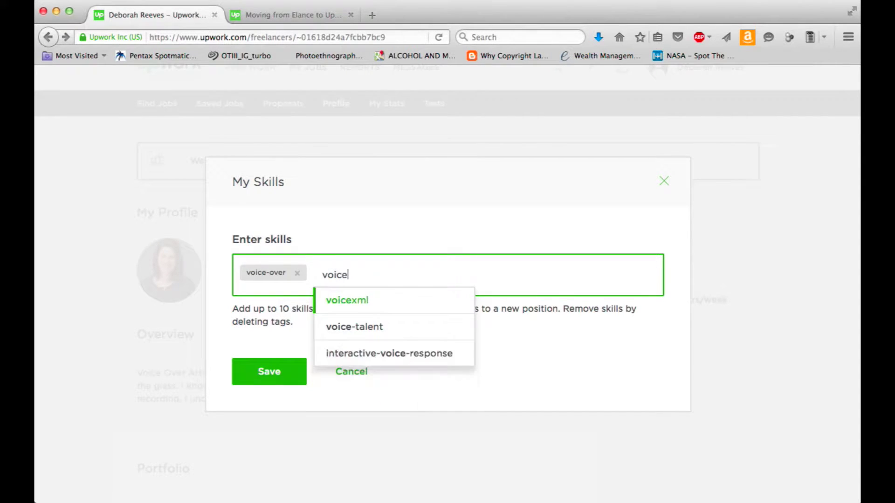
click(334, 332)
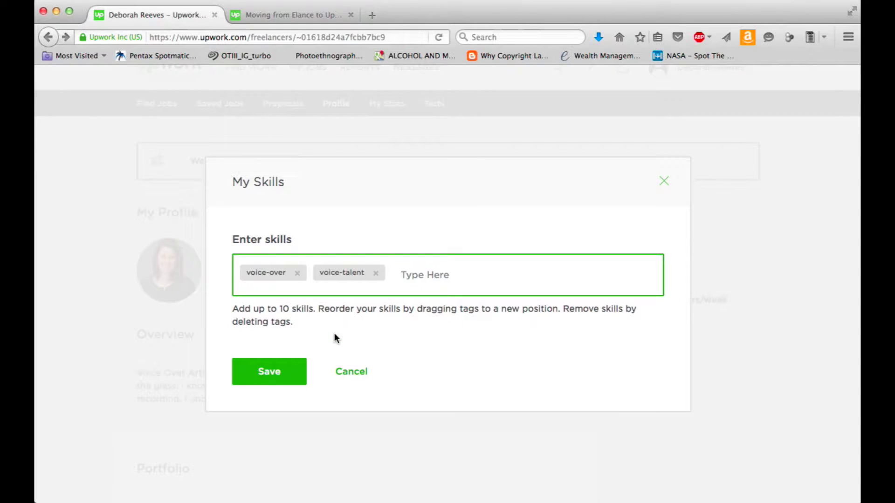
- Add audio-editing and audio-engineering to the skills list
text(e)
key(BackSpace)
text(aud)
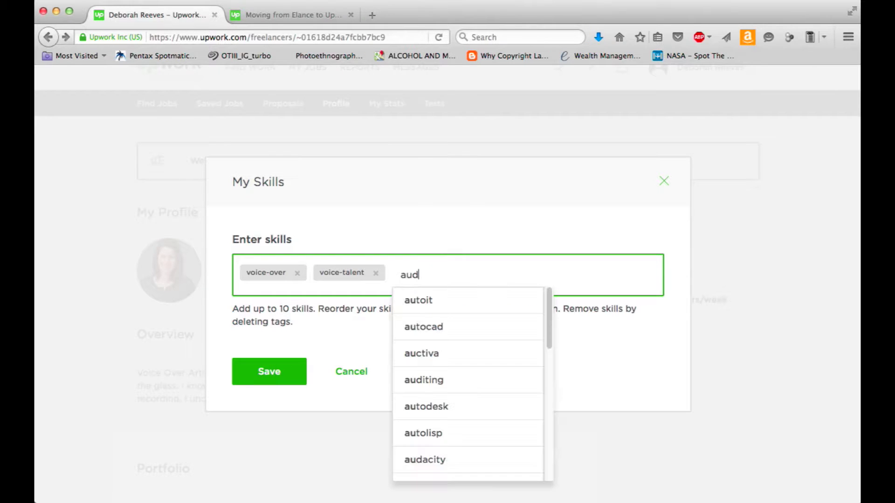
text(io)
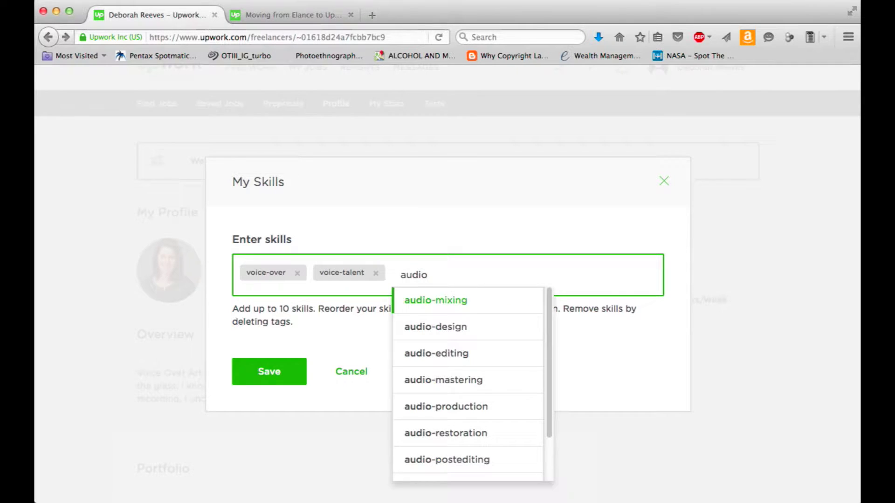
click(451, 360)
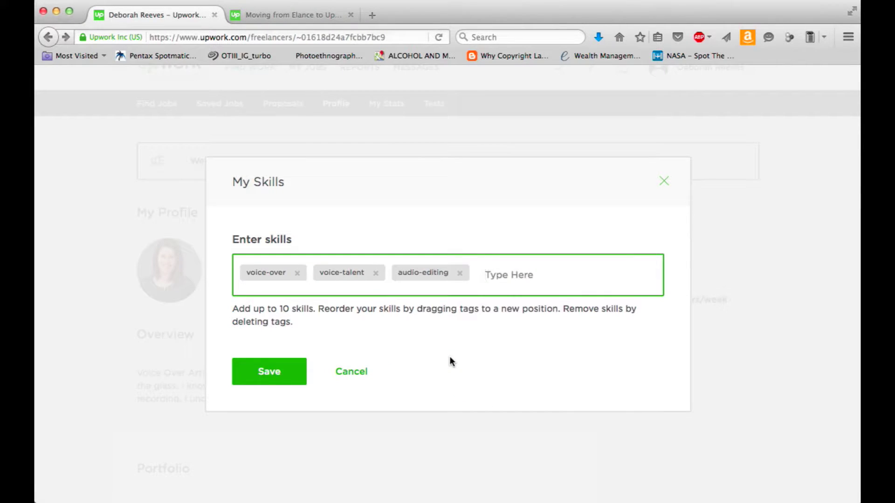
text(audio)
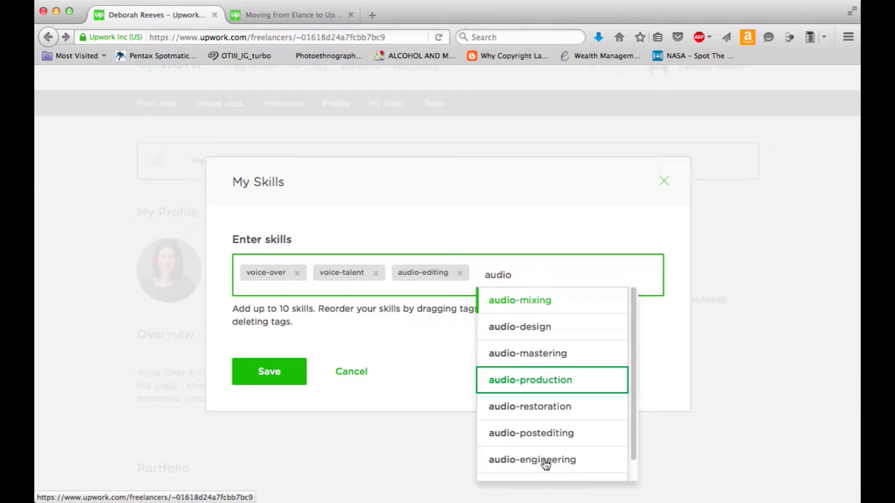
key(Down)
key(Down)
key(Down)
key(Down)
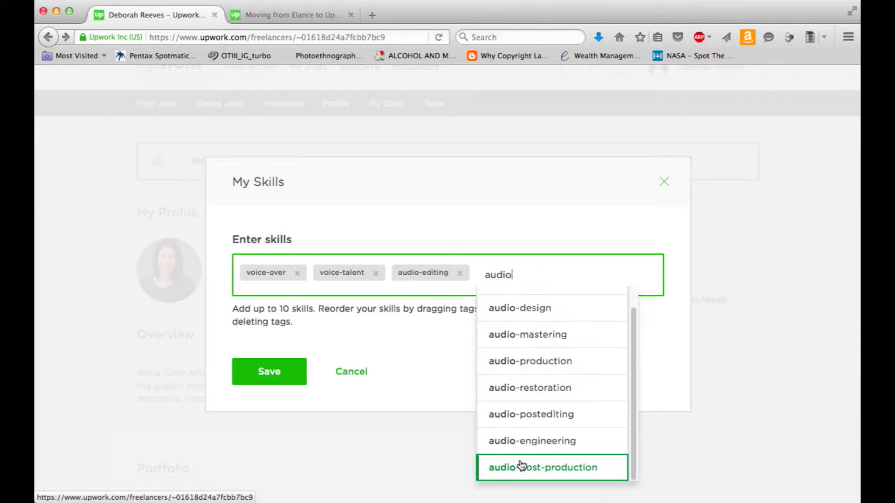
click(550, 441)
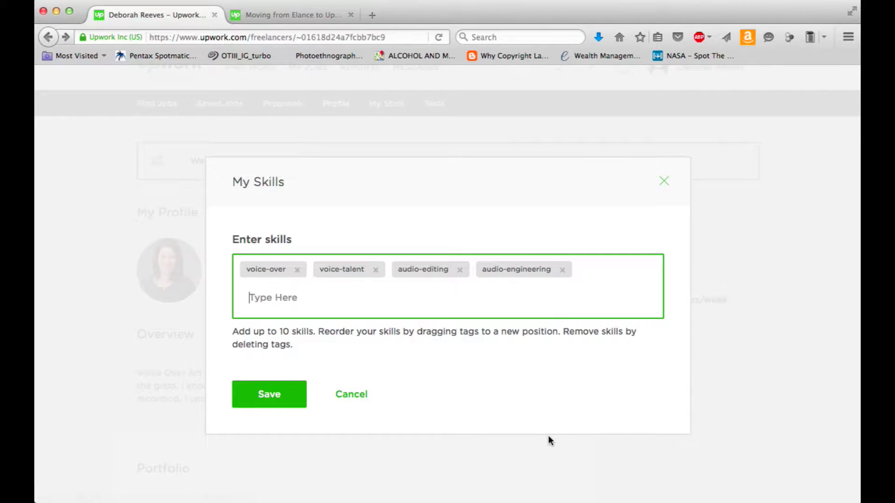
text(audio)
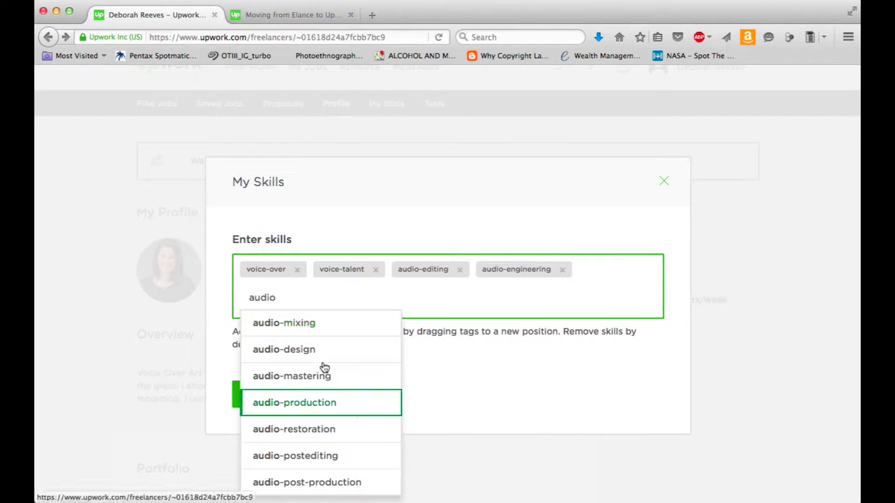
- Add audio-mixing, audio-production and protools to the skills
click(315, 328)
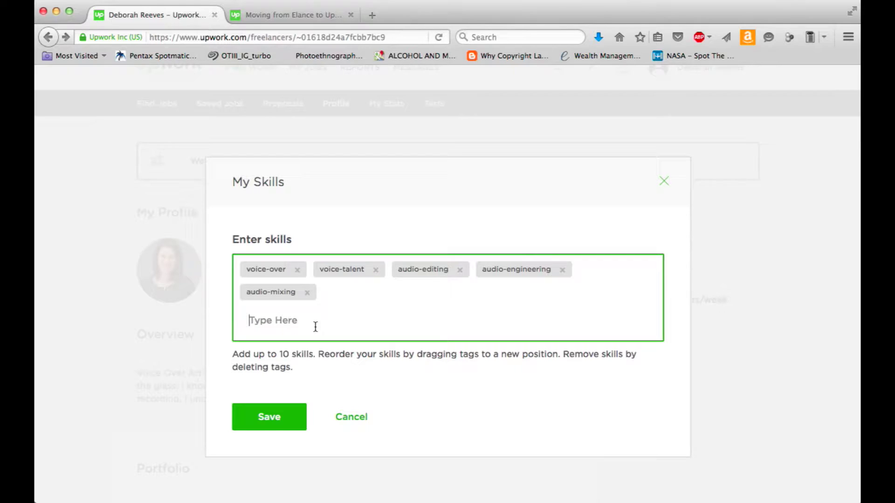
text(audio)
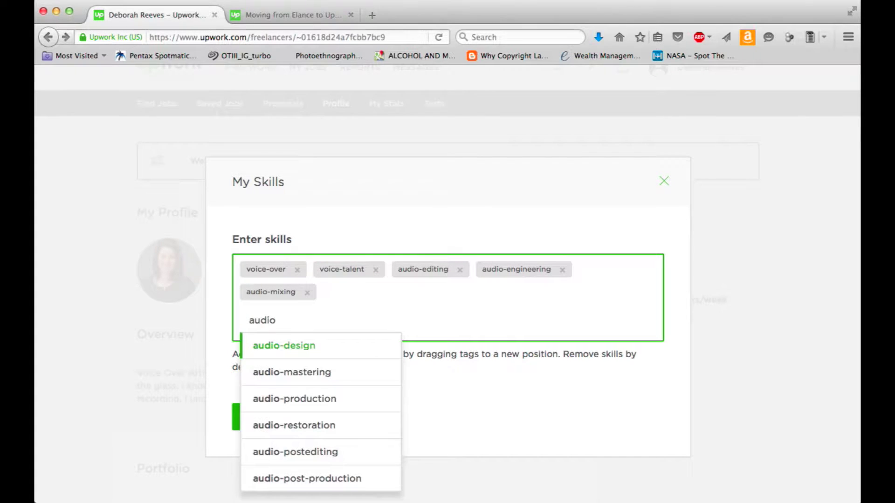
click(310, 399)
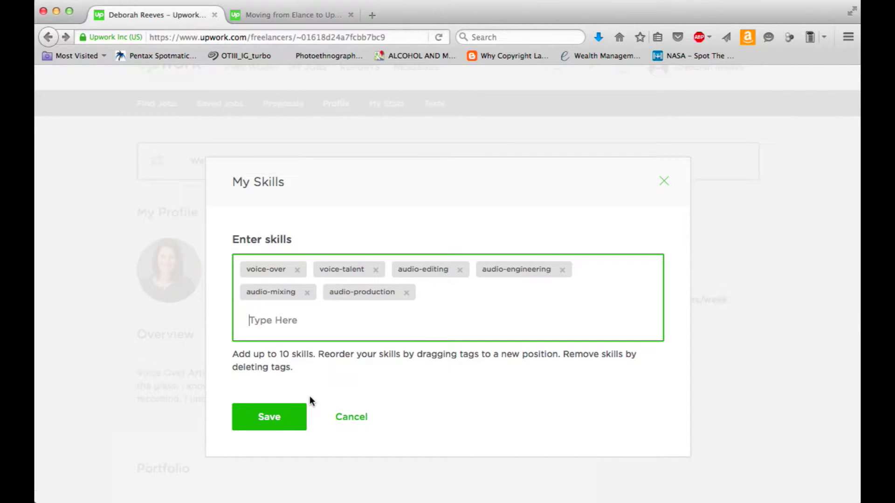
text(pro)
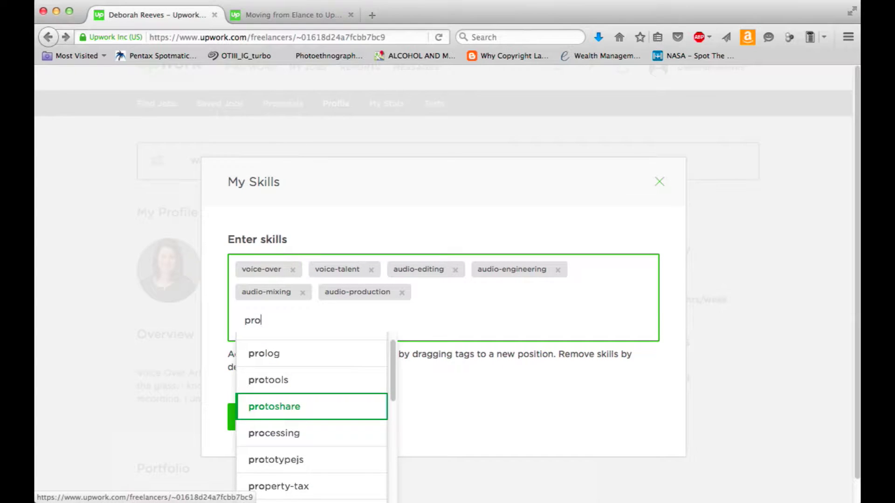
click(323, 392)
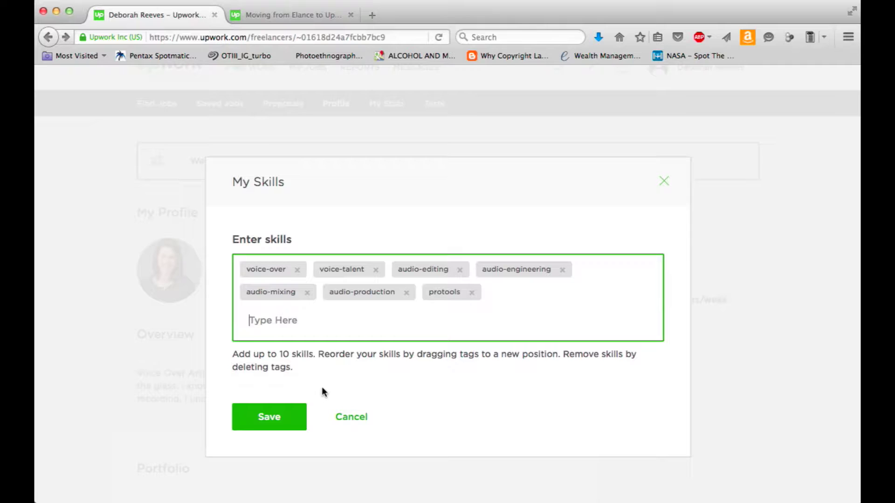
- Add audacity and garageband, then save all nine skills to the profile
text(auda)
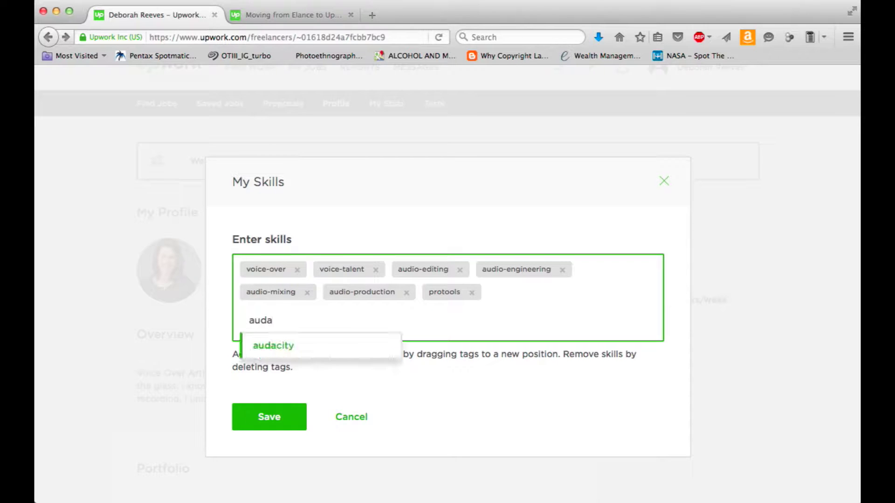
click(344, 356)
text(garag)
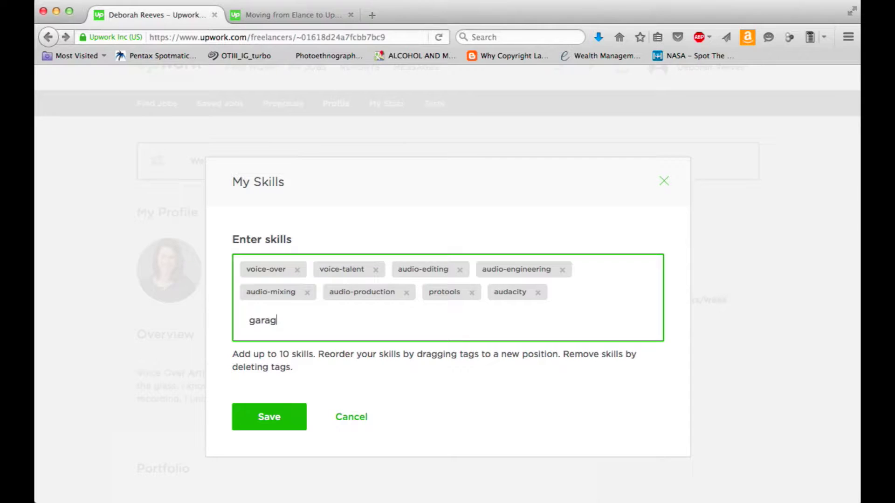
text(eb)
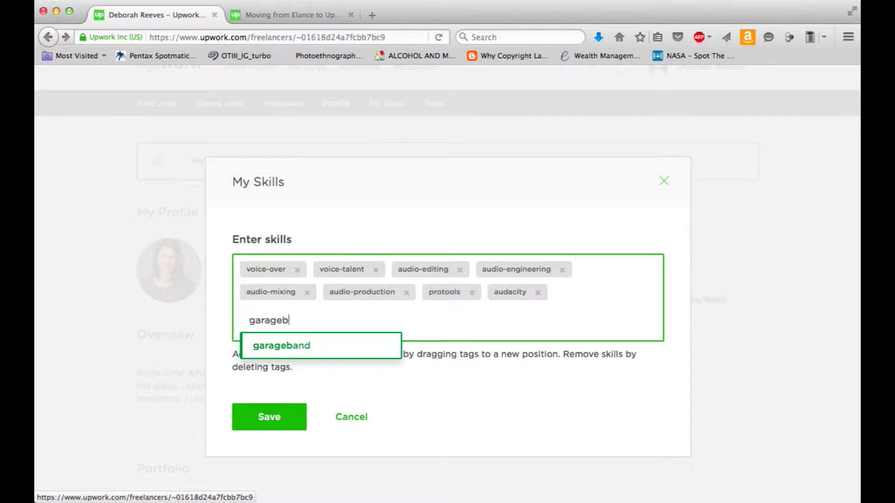
click(317, 348)
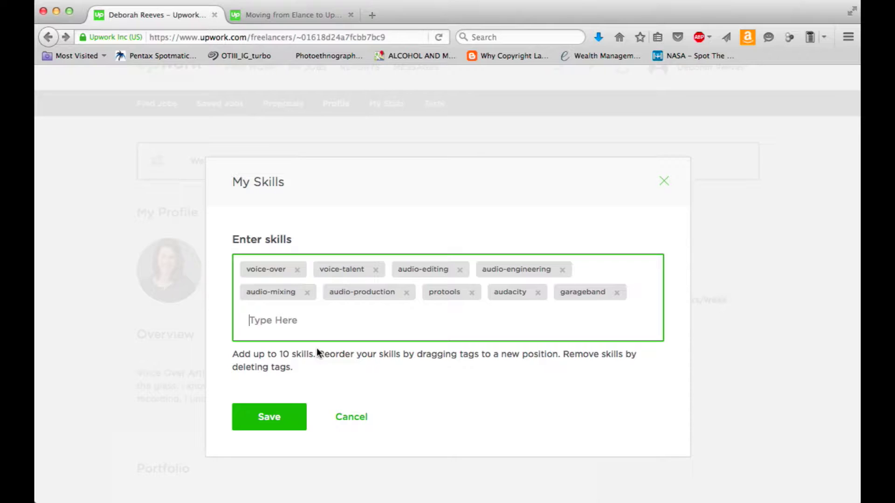
text(edu)
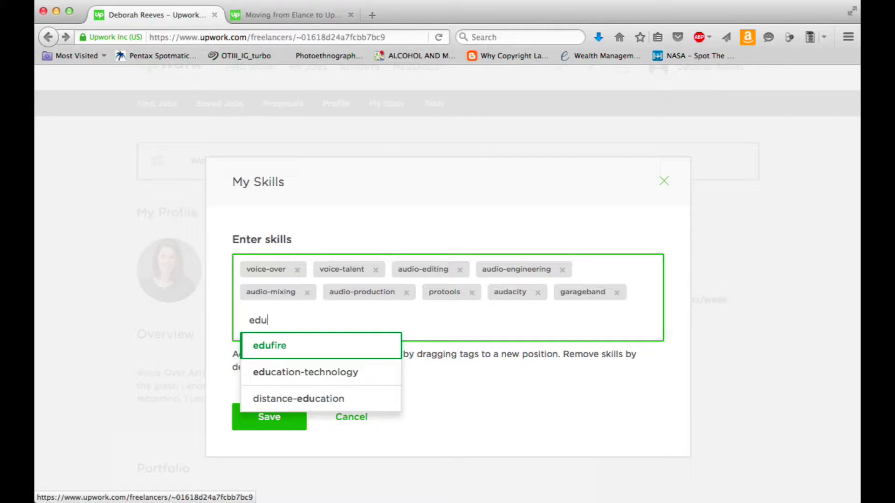
key(BackSpace)
key(BackSpace)
key(BackSpace)
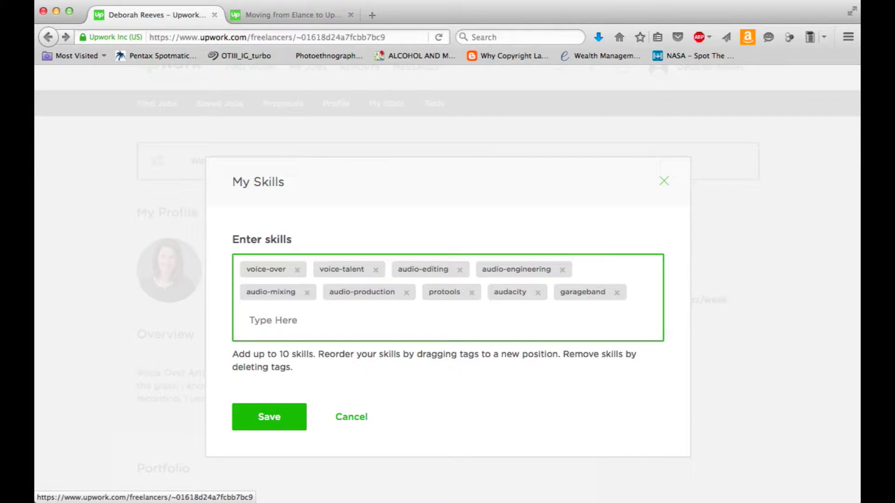
click(269, 420)
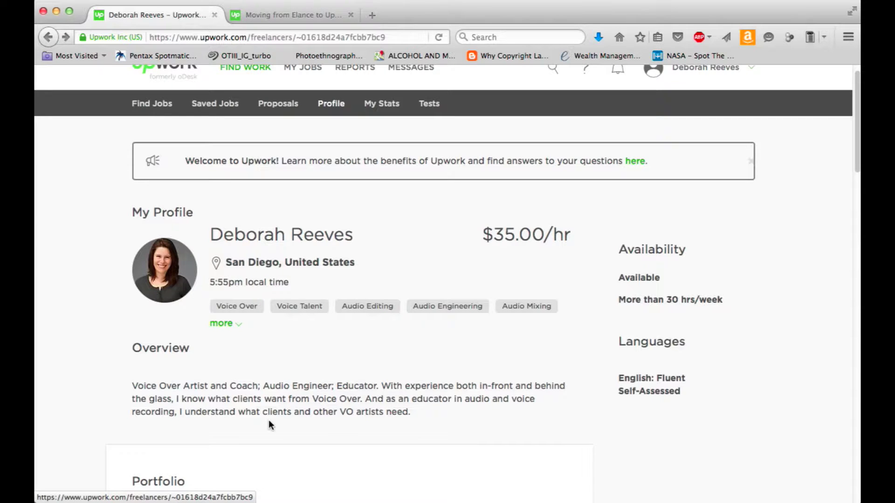
scroll(269, 421, down, 2)
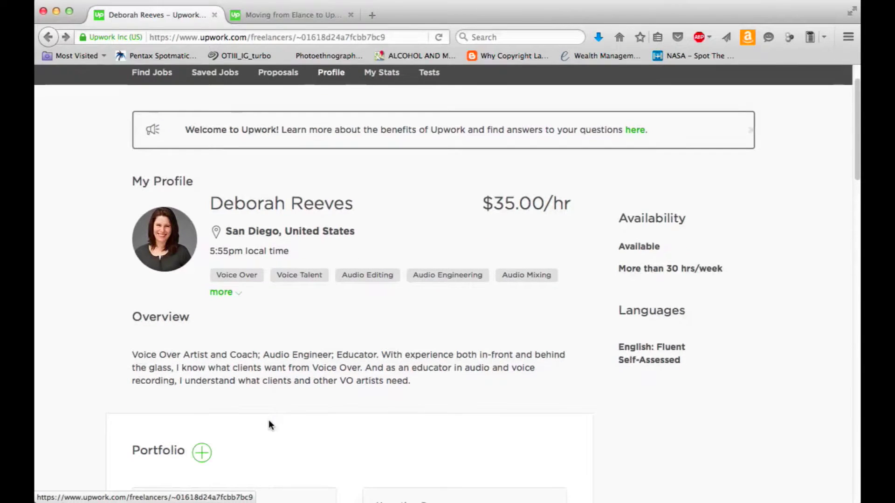
scroll(268, 421, down, 4)
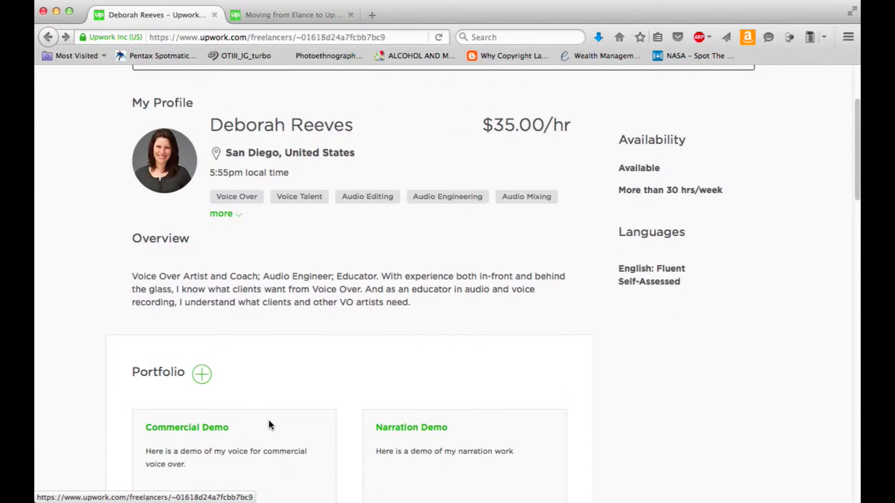
scroll(332, 295, down, 10)
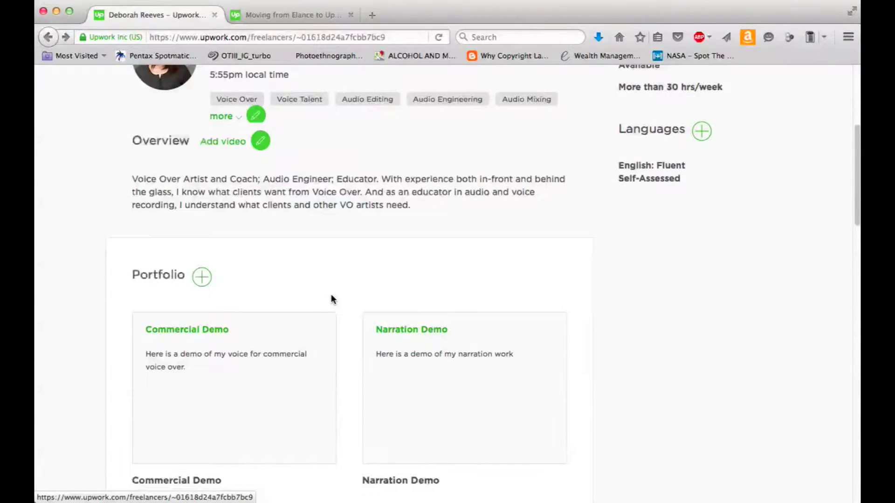
scroll(332, 299, up, 9)
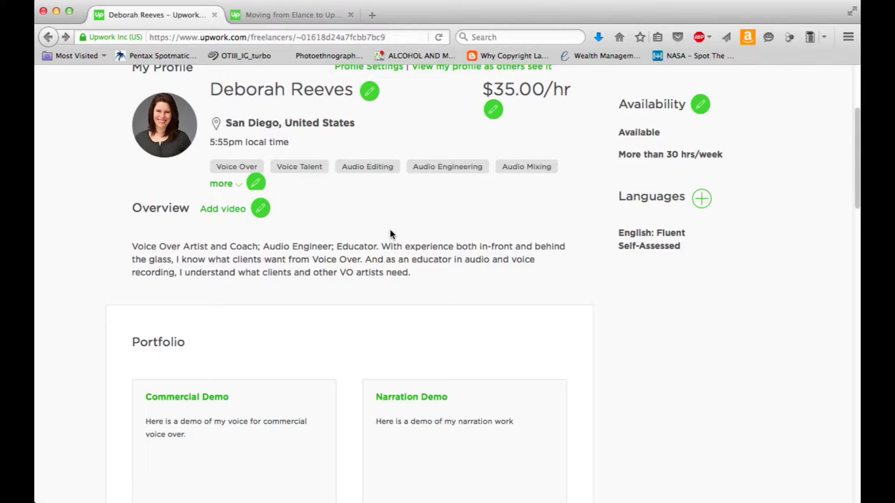
scroll(390, 231, down, 15)
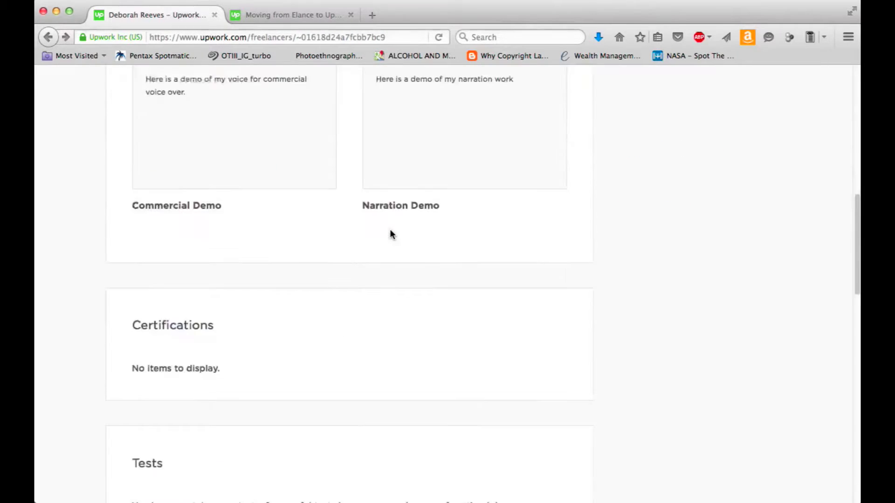
scroll(390, 233, down, 5)
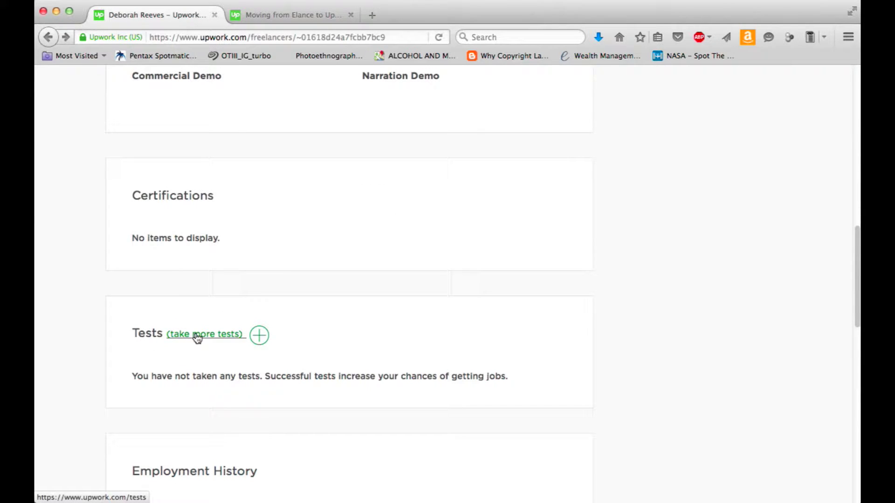
click(197, 335)
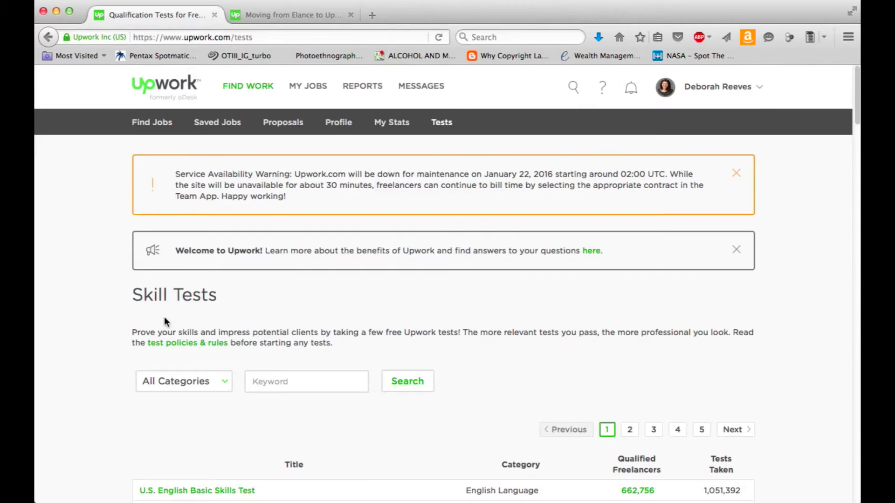
- Browse to the bottom of the Skill Tests list and open page 2 of the tests
scroll(164, 319, down, 7)
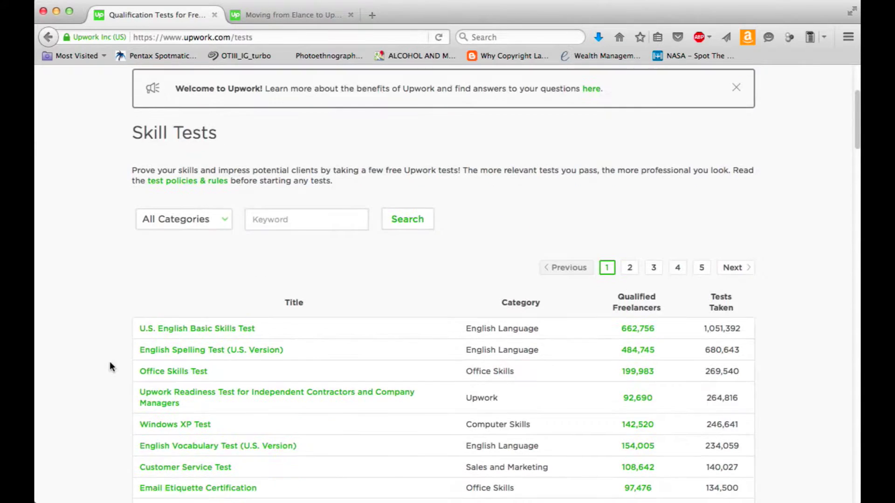
scroll(110, 362, down, 3)
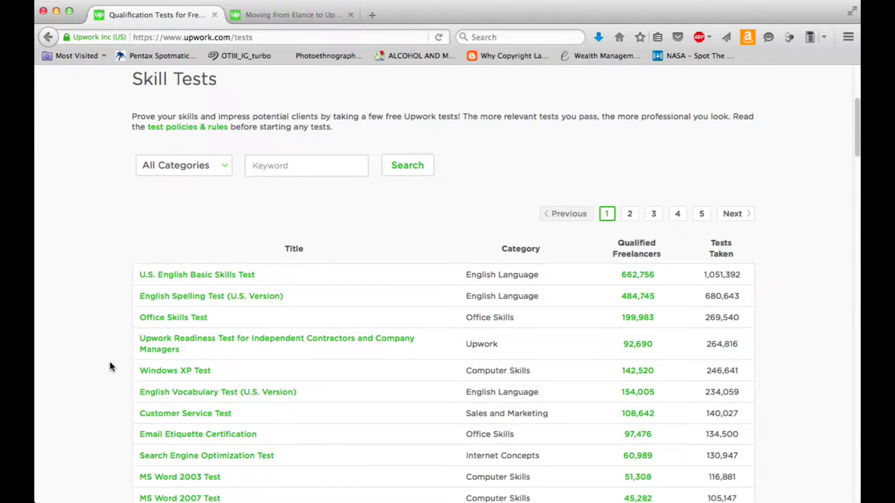
scroll(110, 363, down, 3)
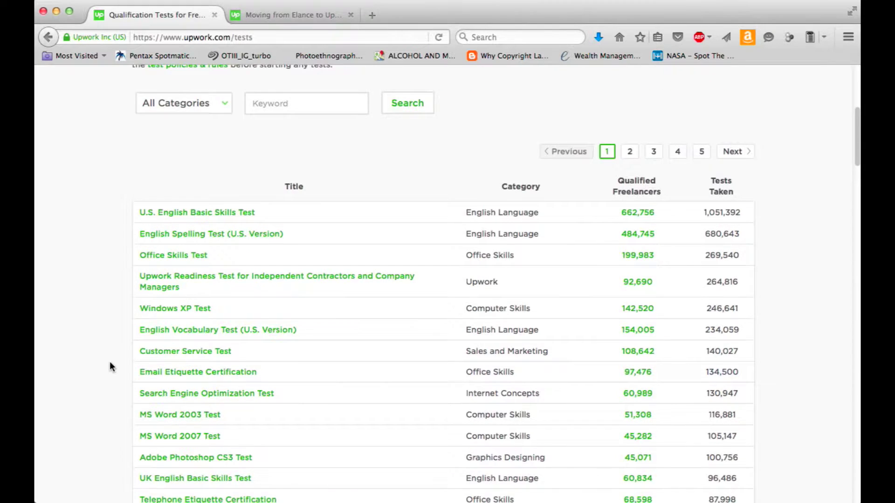
scroll(110, 363, down, 3)
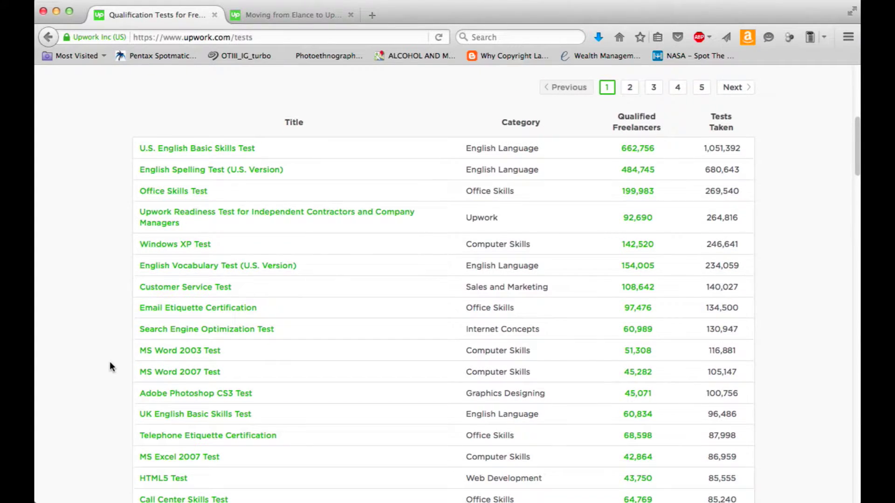
scroll(110, 365, down, 3)
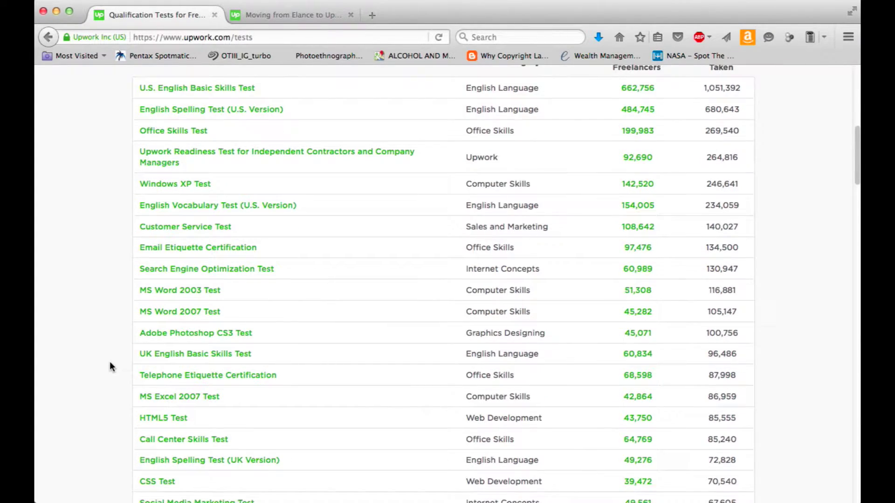
scroll(110, 367, down, 1)
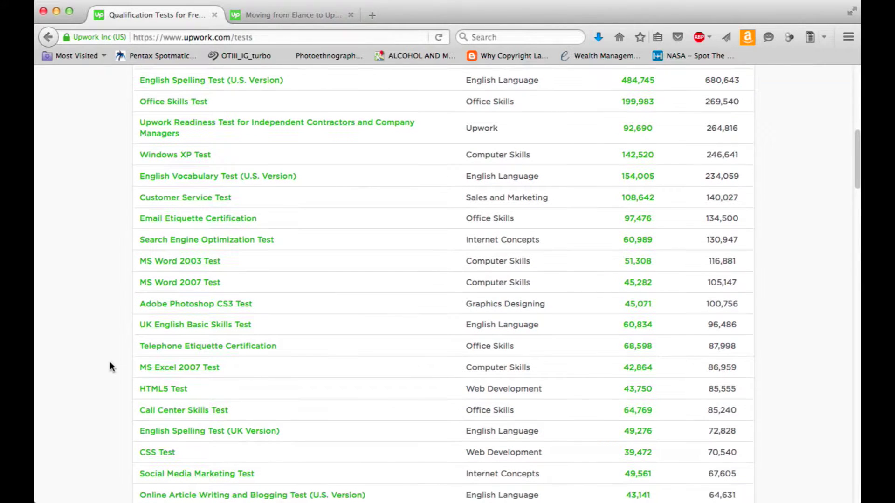
scroll(110, 363, down, 3)
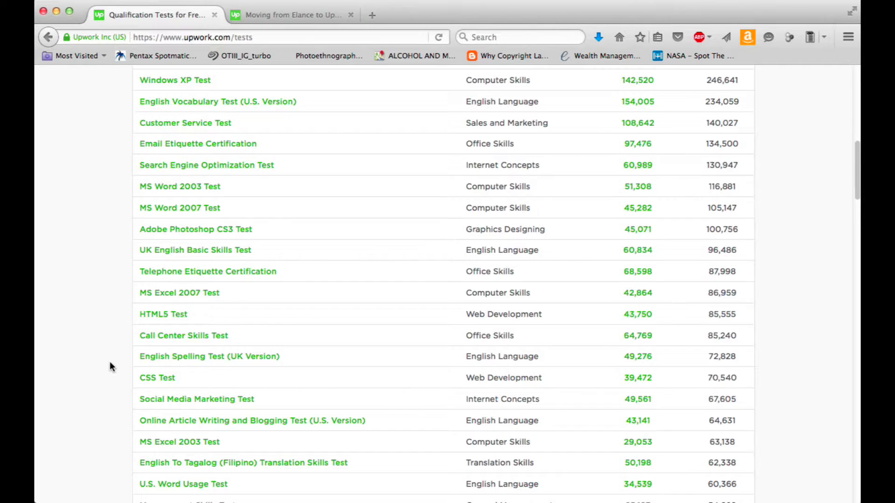
scroll(110, 366, down, 5)
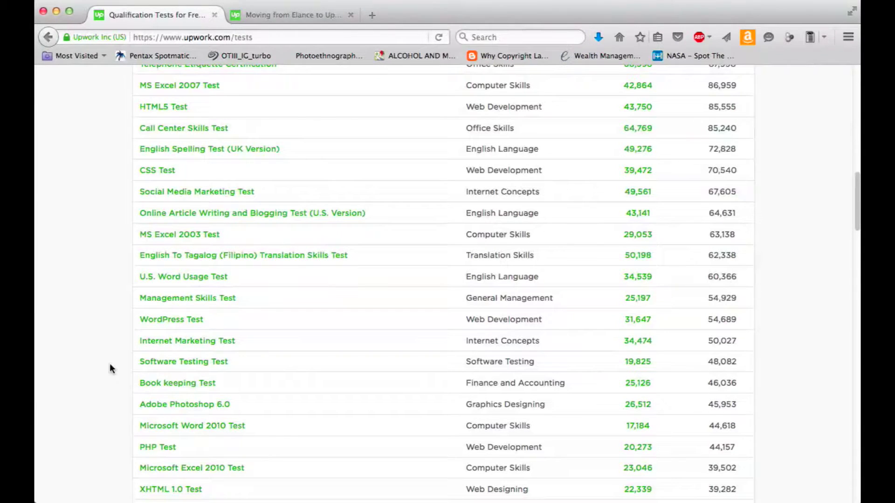
scroll(110, 368, down, 2)
scroll(110, 368, down, 3)
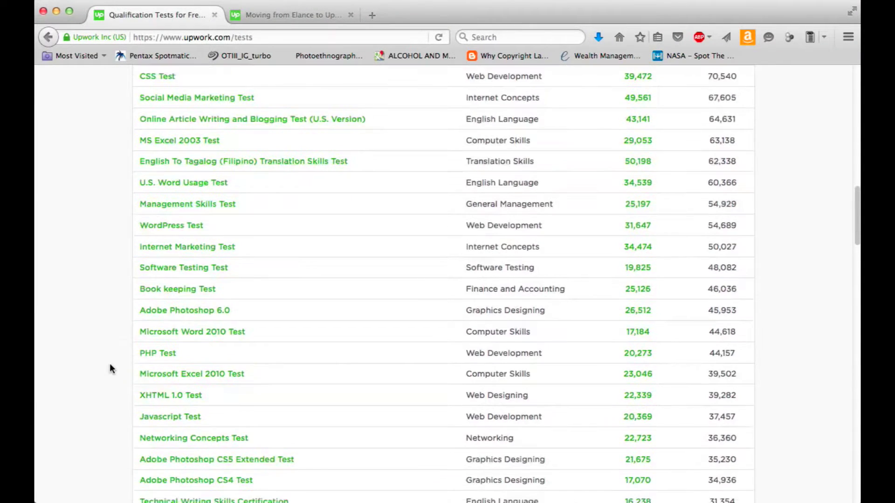
scroll(110, 368, down, 10)
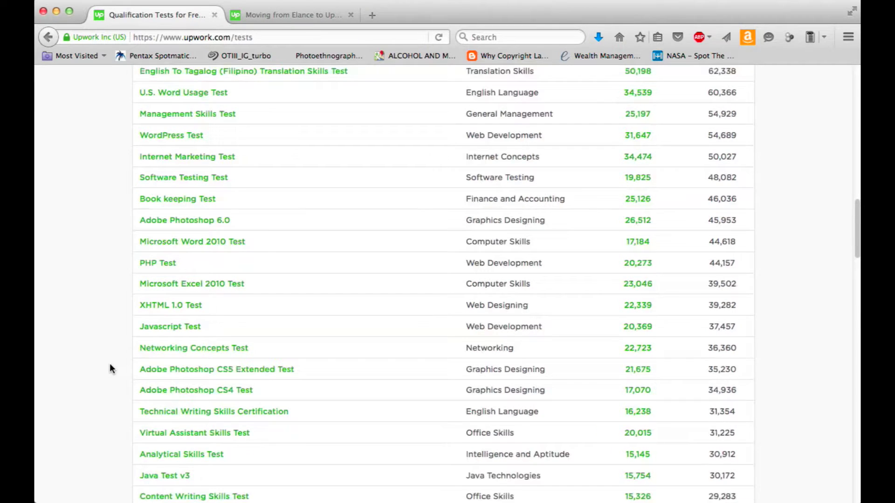
scroll(110, 368, down, 2)
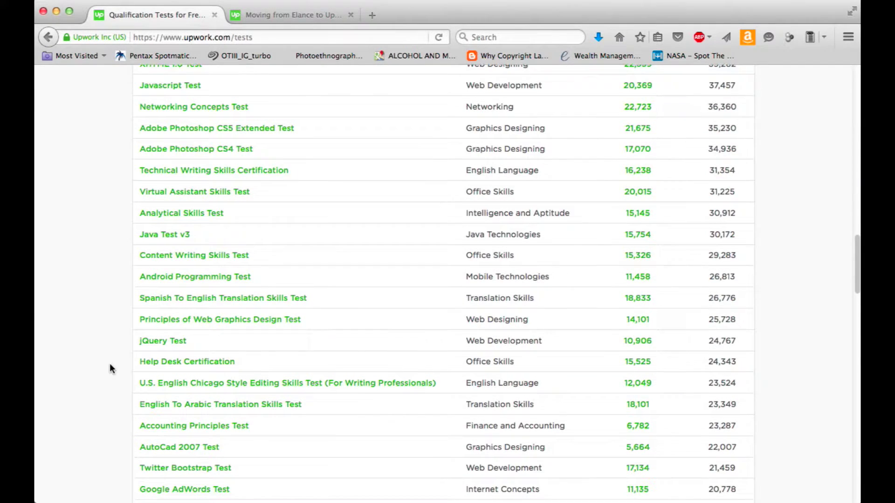
scroll(110, 368, down, 2)
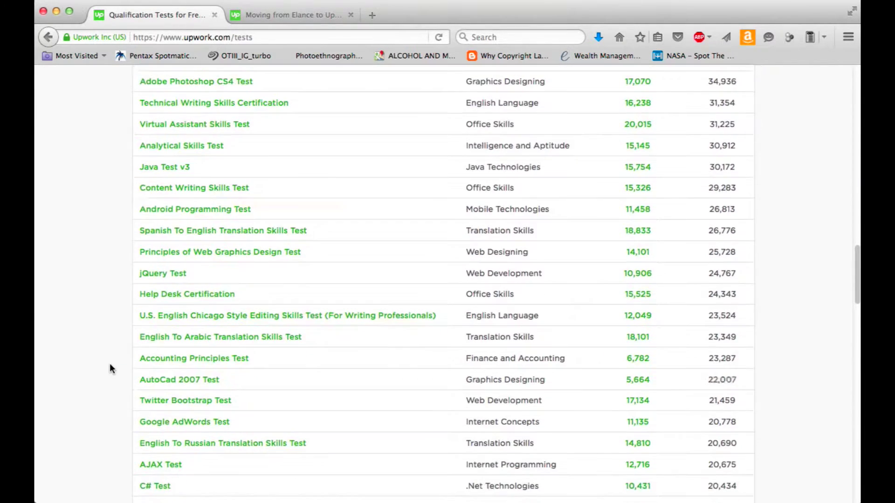
scroll(110, 369, down, 3)
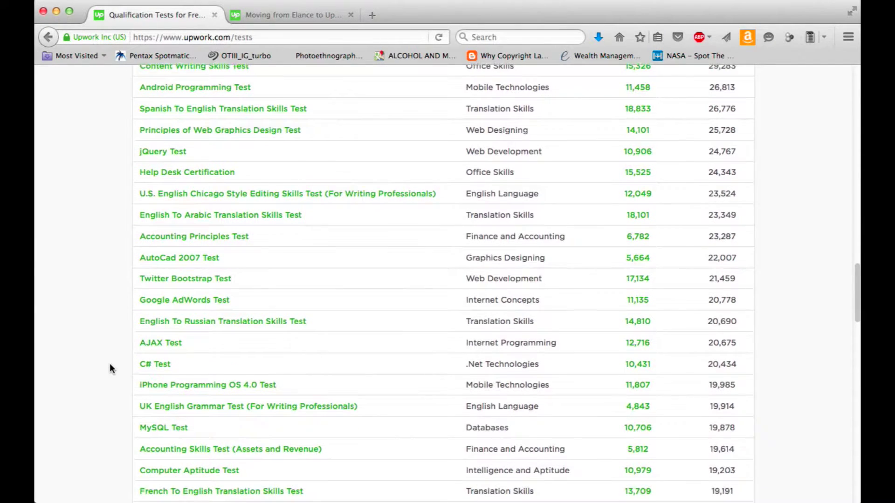
scroll(110, 369, down, 3)
scroll(110, 368, down, 2)
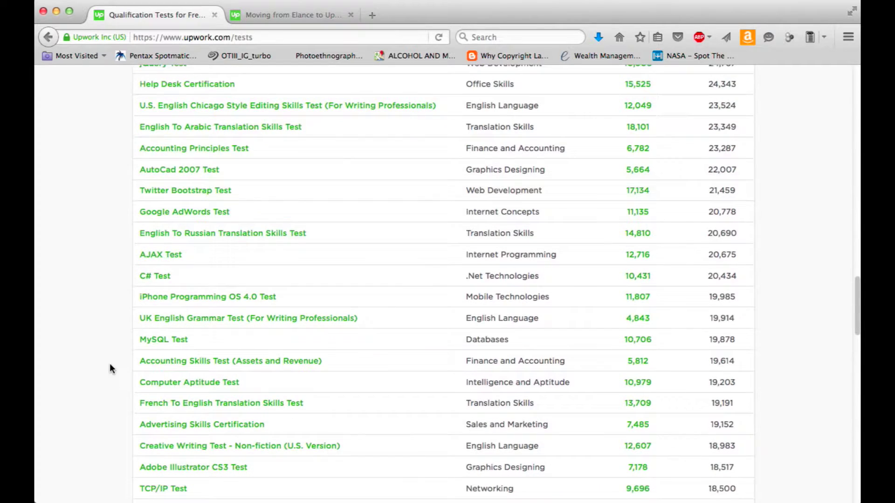
scroll(110, 368, down, 2)
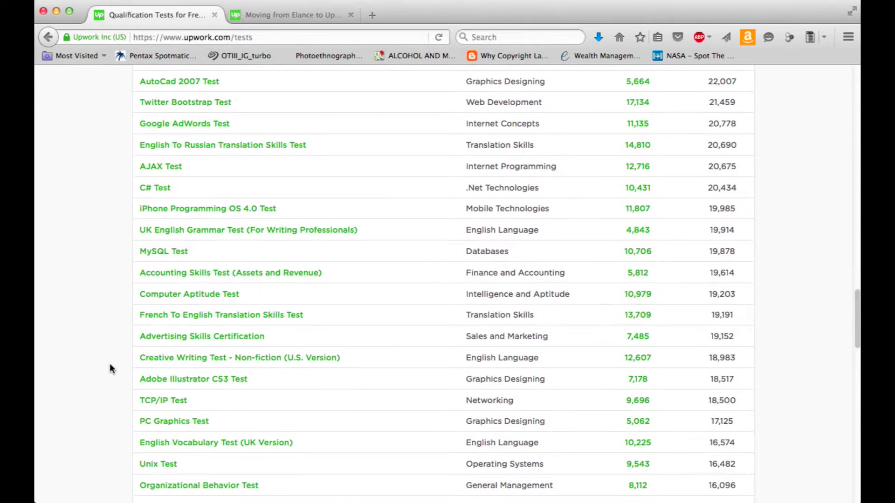
scroll(110, 368, down, 3)
scroll(110, 368, down, 5)
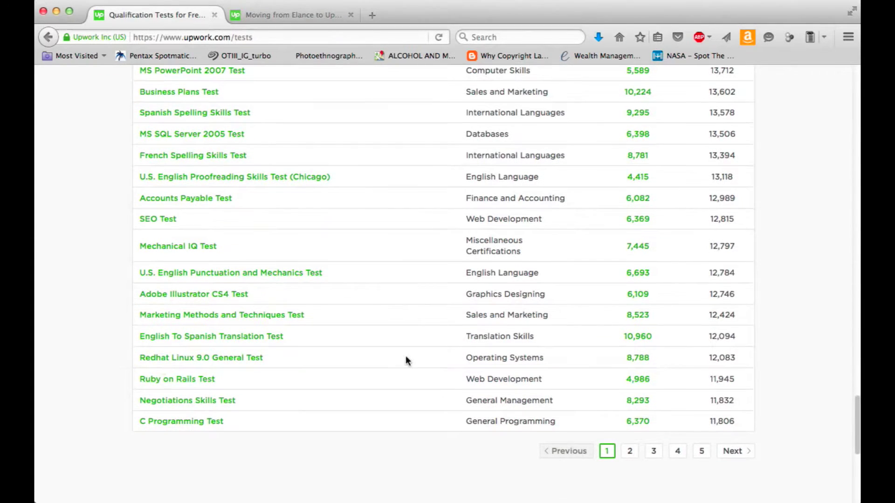
click(634, 450)
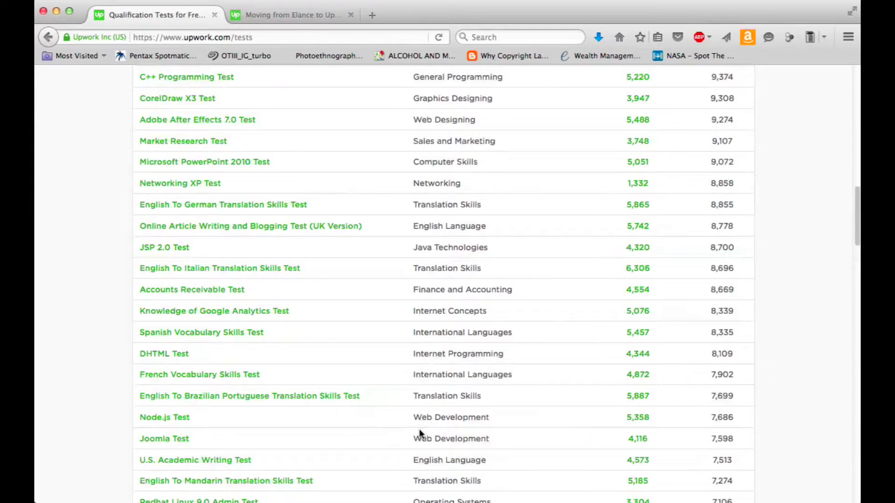
scroll(419, 432, up, 12)
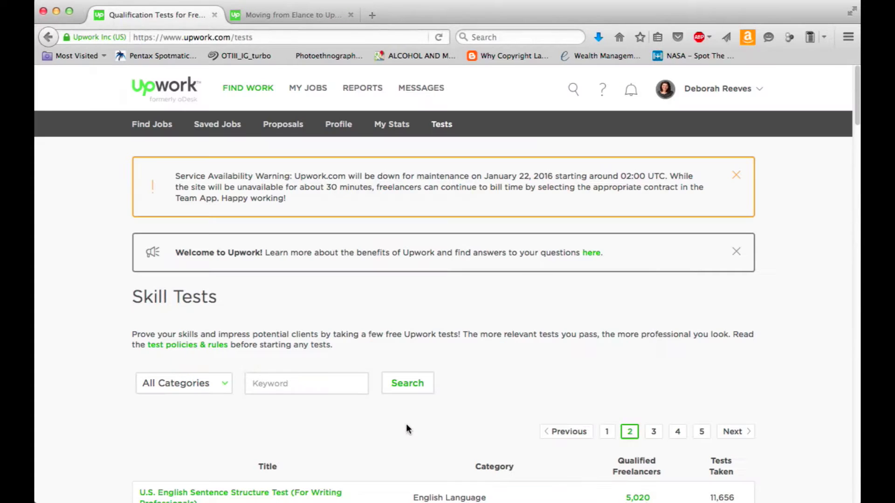
- Search the skill tests for the keyword 'voice'
click(289, 391)
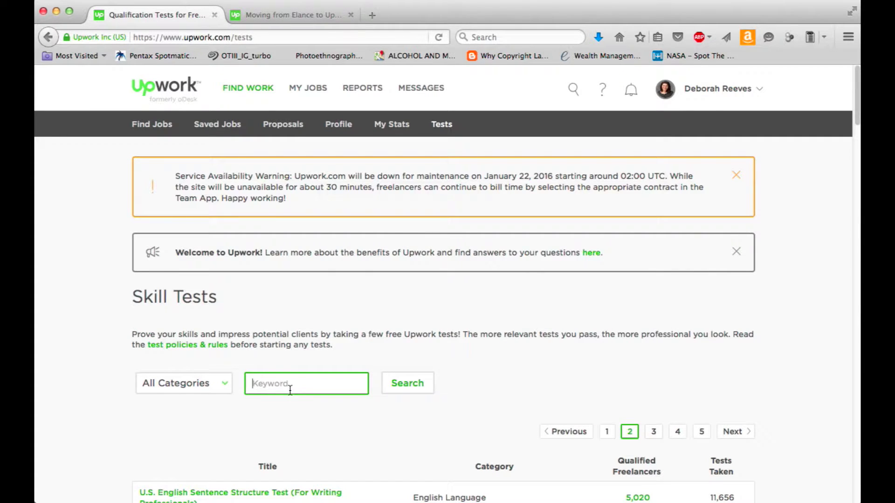
text(voice)
key(Return)
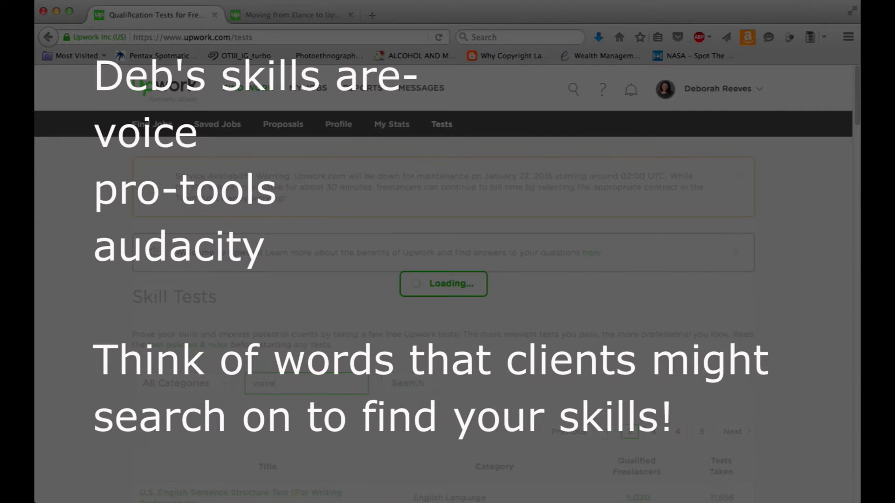
scroll(281, 394, down, 3)
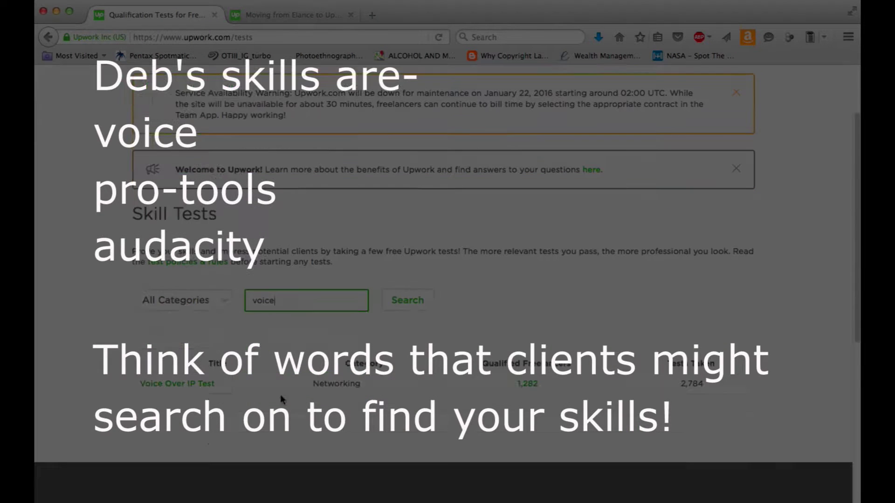
- Replace the keyword with 'pro tools', then 'audacity', and then clear the search
double_click(305, 305)
text(pro tools)
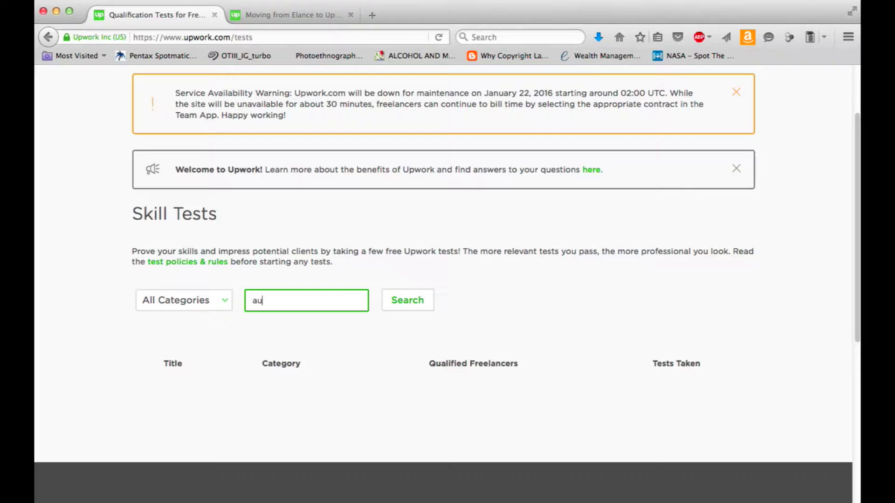
text(dacity)
key(Return)
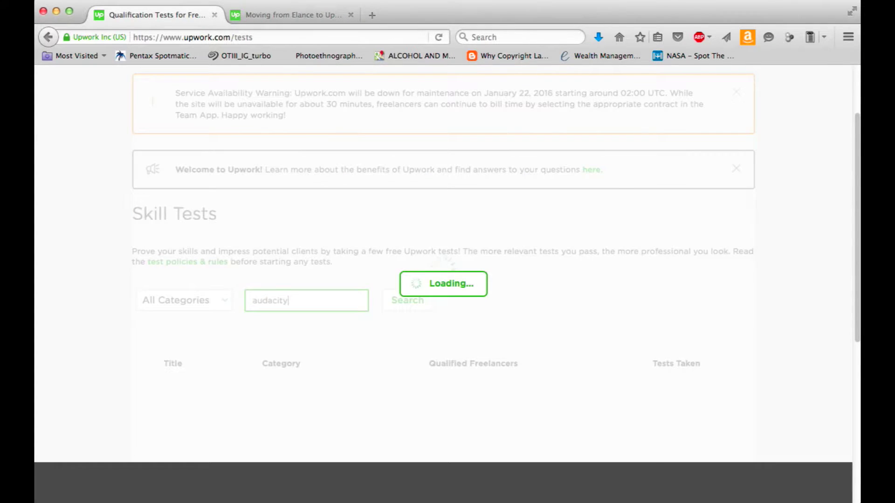
key(BackSpace)
key(BackSpace)
key(BackSpace)
key(BackSpace)
key(BackSpace)
key(BackSpace)
key(BackSpace)
key(BackSpace)
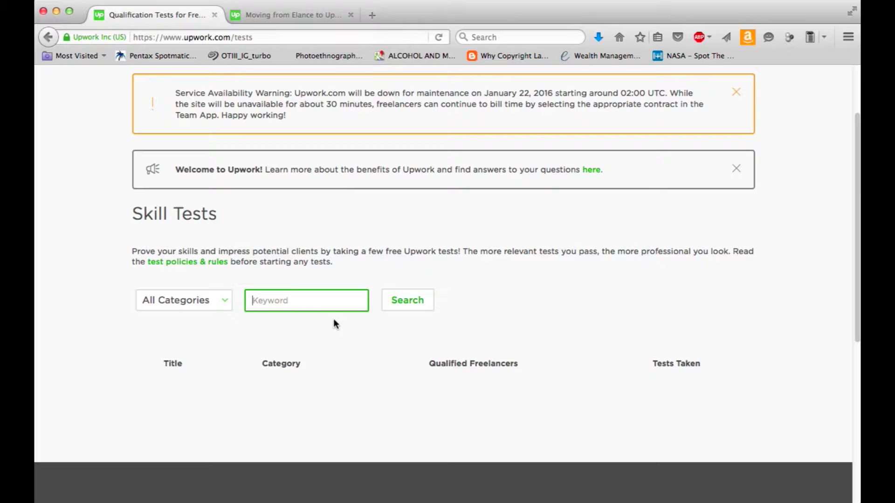
scroll(389, 365, up, 2)
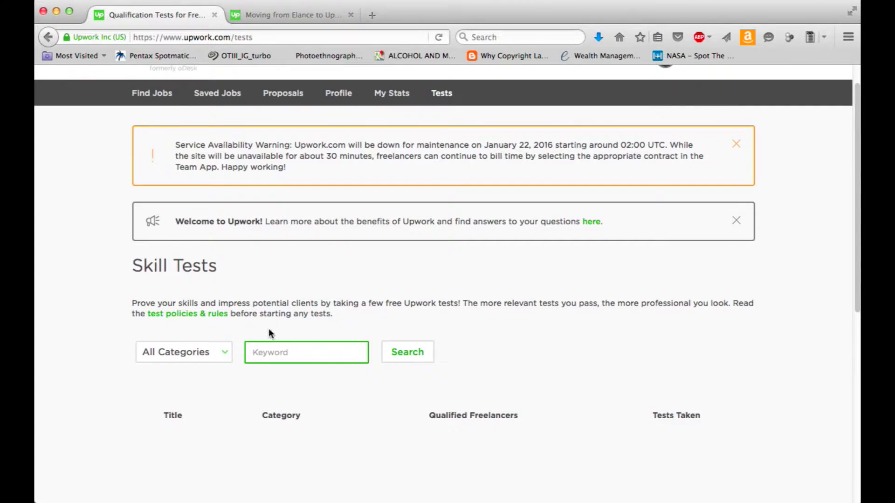
- Filter the skill tests to the Computer Skills category and browse them
click(202, 353)
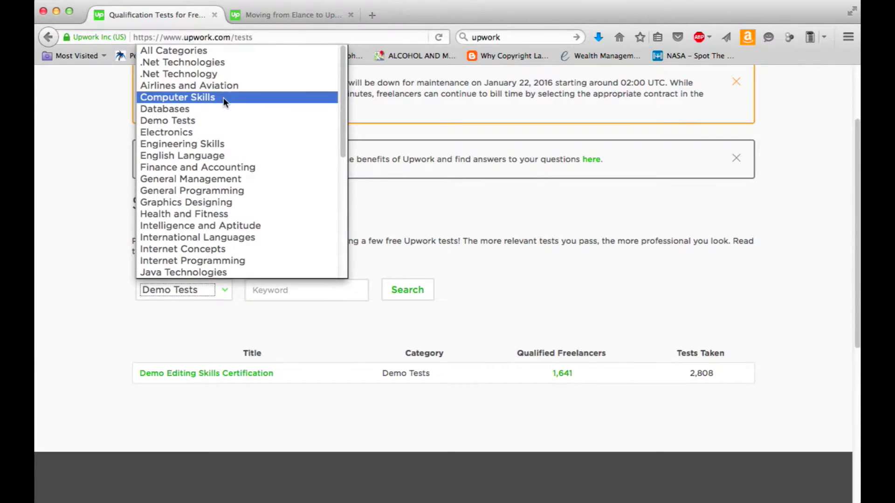
click(223, 97)
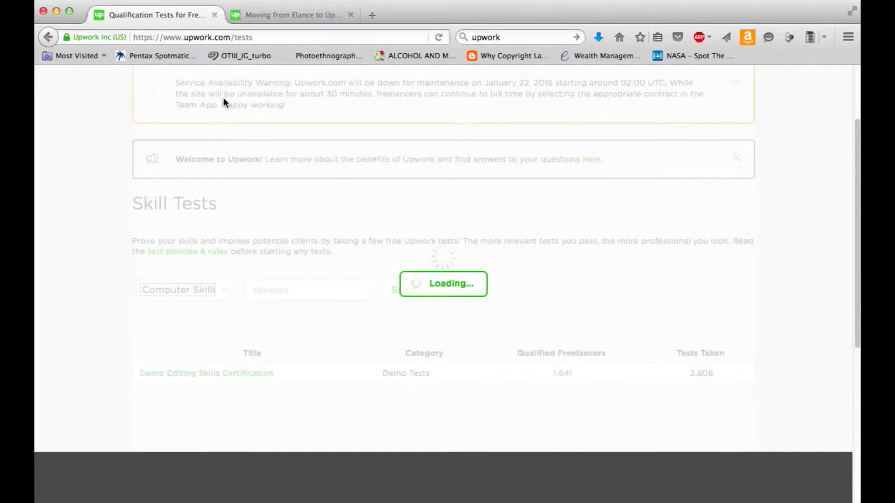
scroll(231, 339, down, 3)
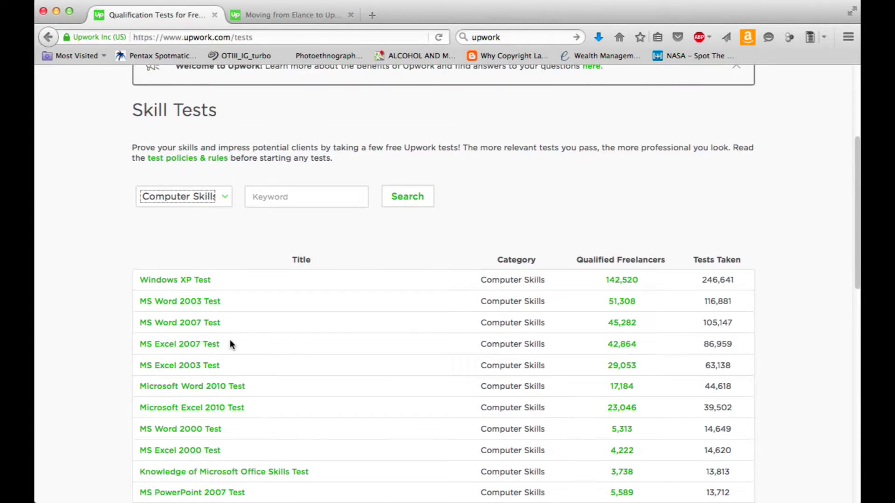
scroll(230, 339, down, 2)
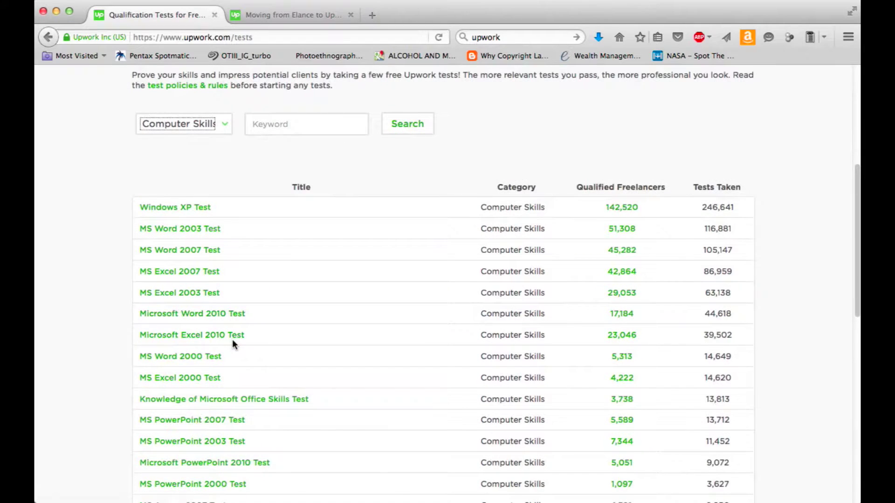
scroll(337, 334, down, 1)
scroll(360, 334, down, 5)
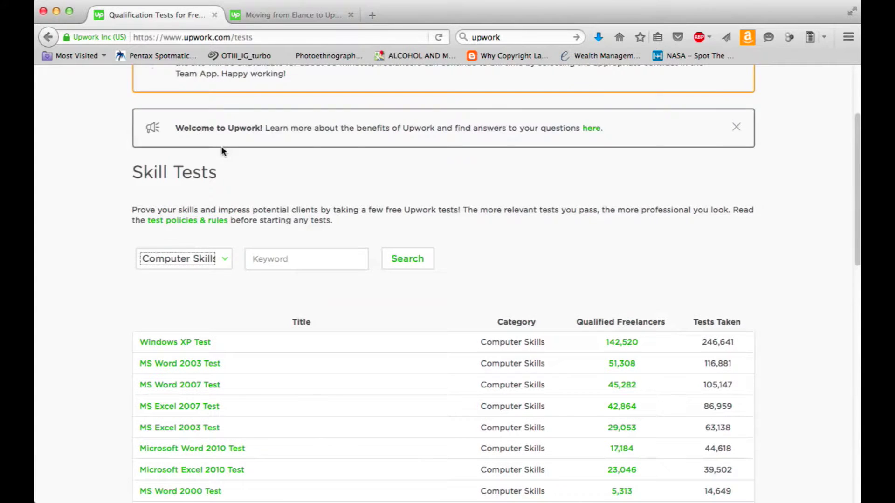
- Switch to English Language tests, preview the U.S. Public Speaking Test, and return to the list
click(223, 259)
click(180, 383)
scroll(243, 319, down, 10)
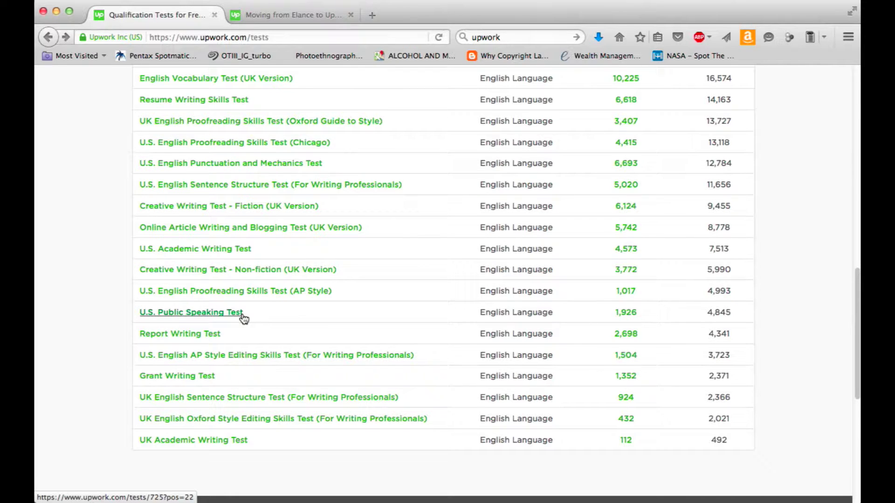
click(242, 316)
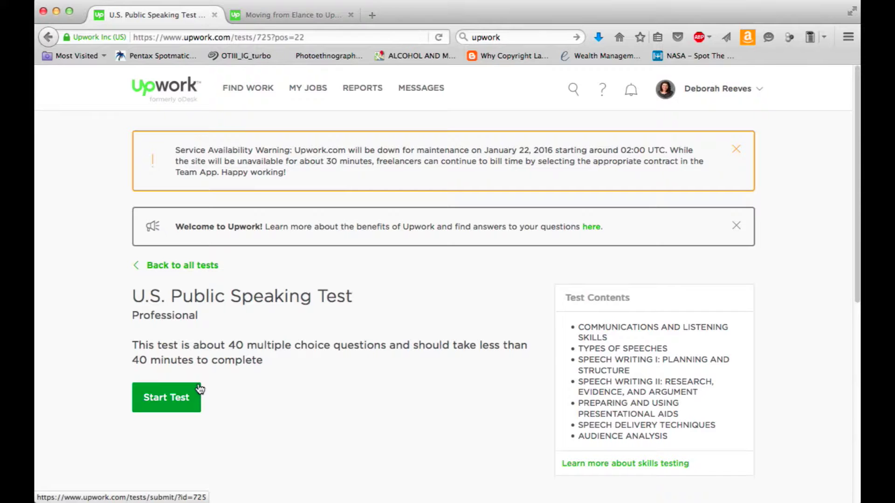
click(225, 386)
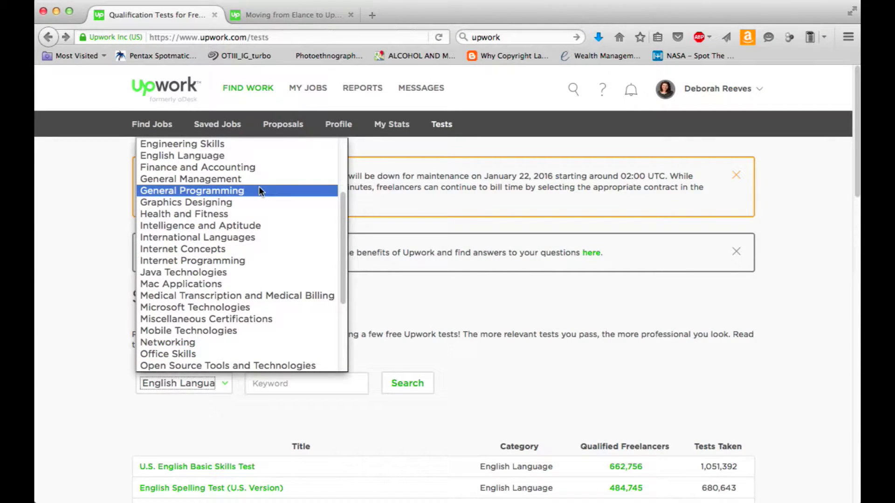
- Filter the skill tests to the Upwork category
scroll(259, 186, down, 1)
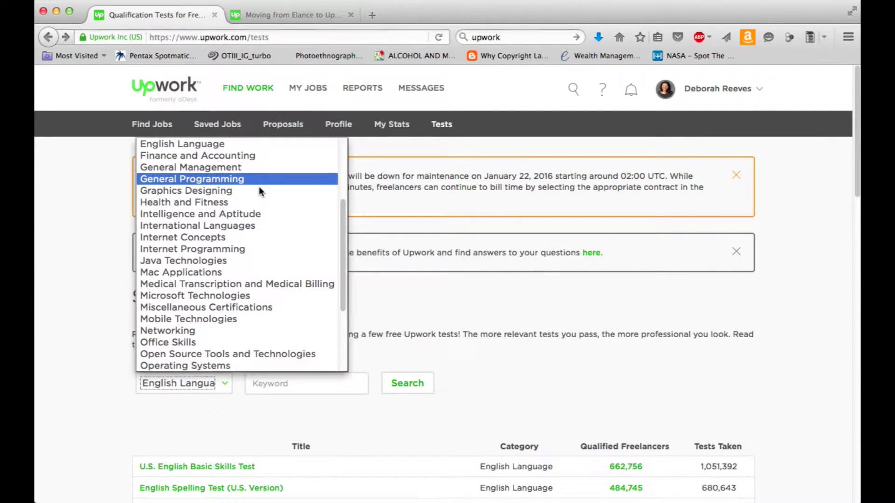
key(u)
key(Return)
scroll(270, 400, down, 2)
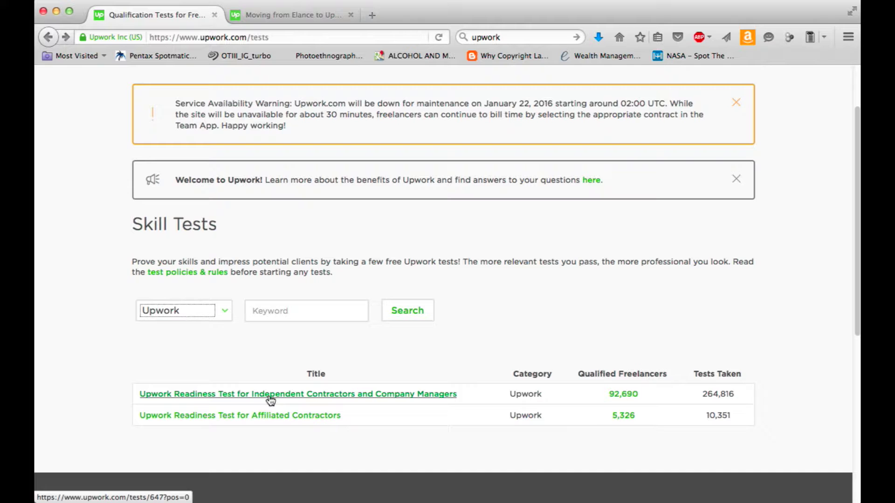
- Open the Independent Contractors readiness test instructions and begin the test
click(270, 397)
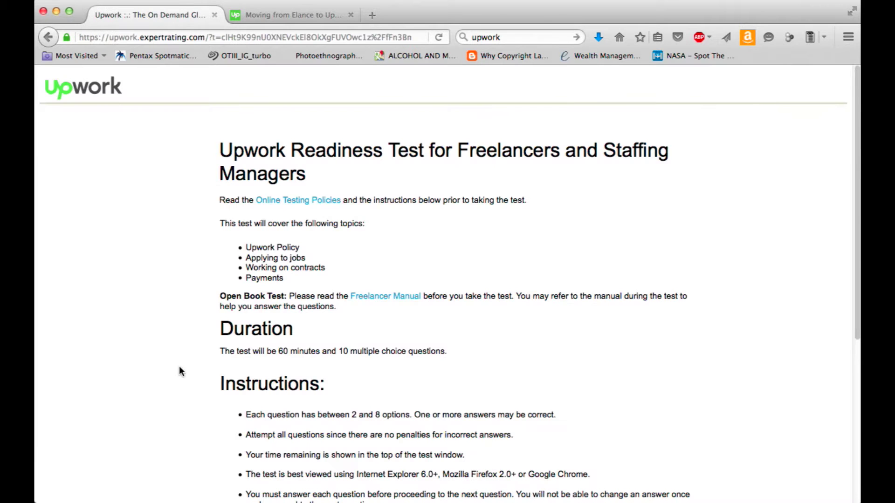
scroll(180, 368, down, 1)
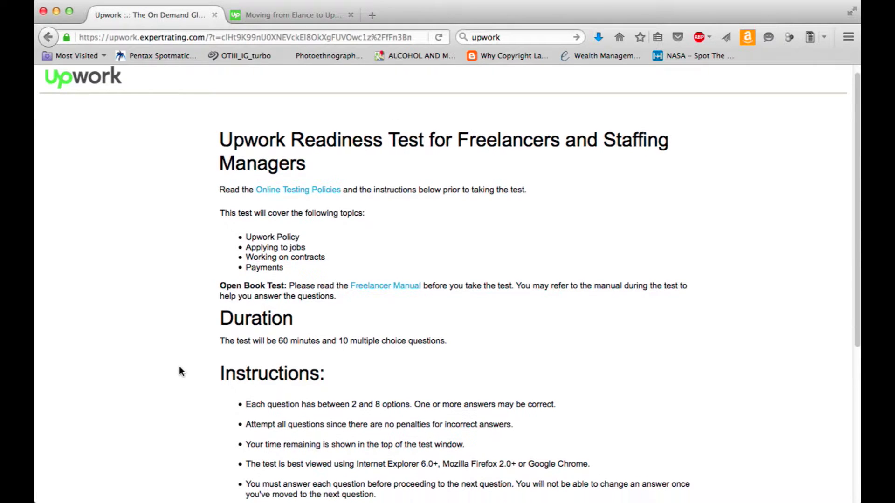
scroll(180, 368, down, 5)
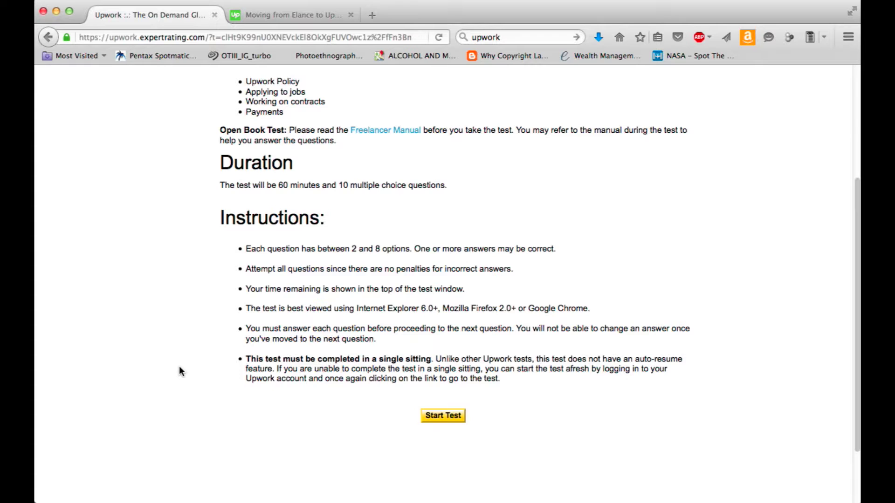
click(443, 415)
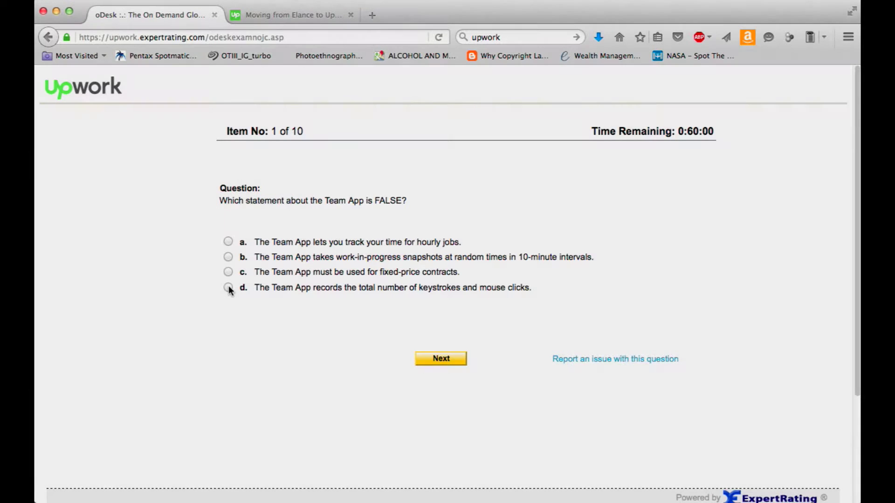
- Answer the readiness test questions, starting with option d, and submit the final answer
click(228, 287)
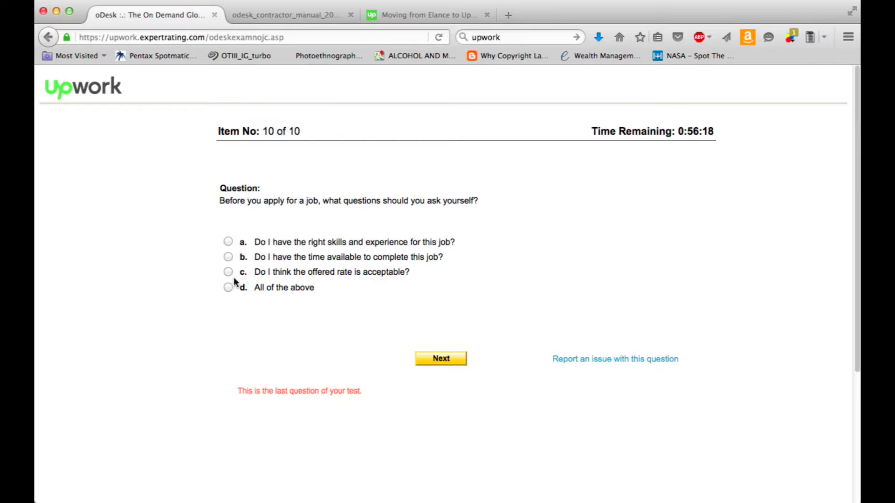
click(427, 358)
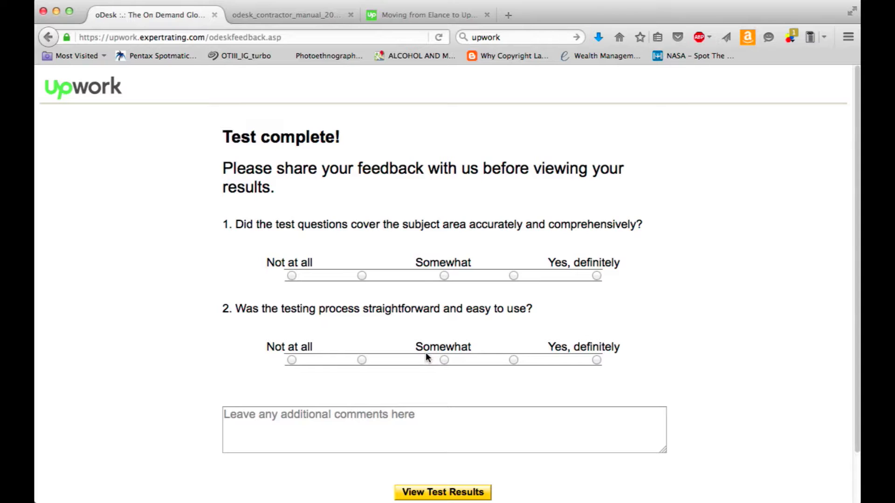
- Rate both feedback questions 'Yes, definitely', view the 4.50 result, and end the test
click(596, 276)
click(595, 360)
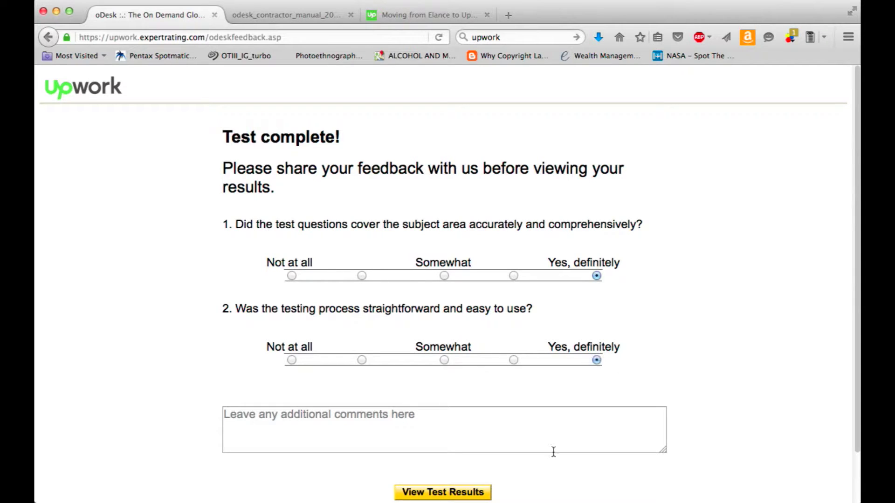
click(476, 491)
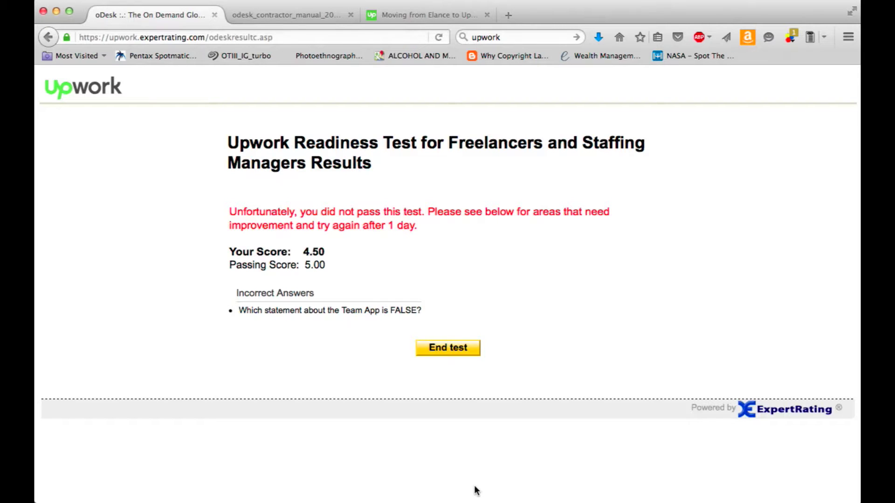
click(460, 353)
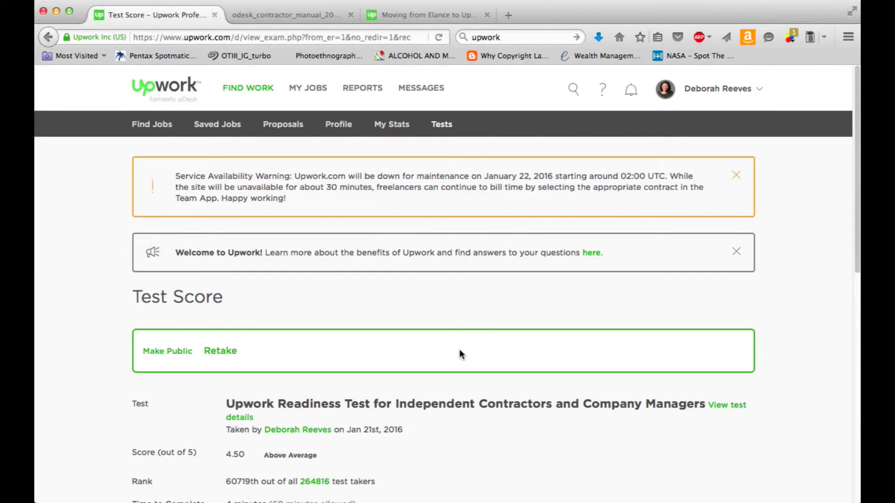
click(339, 126)
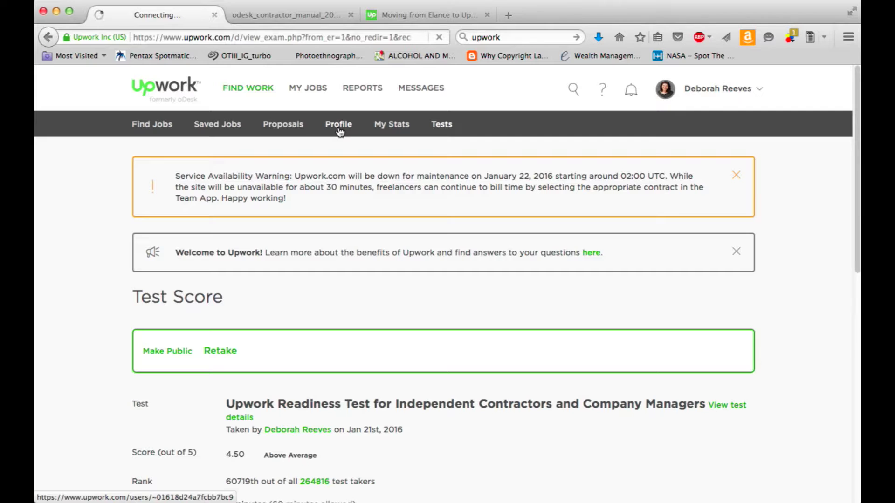
- Start a new certification entry on the profile and browse the certification list
scroll(730, 332, down, 4)
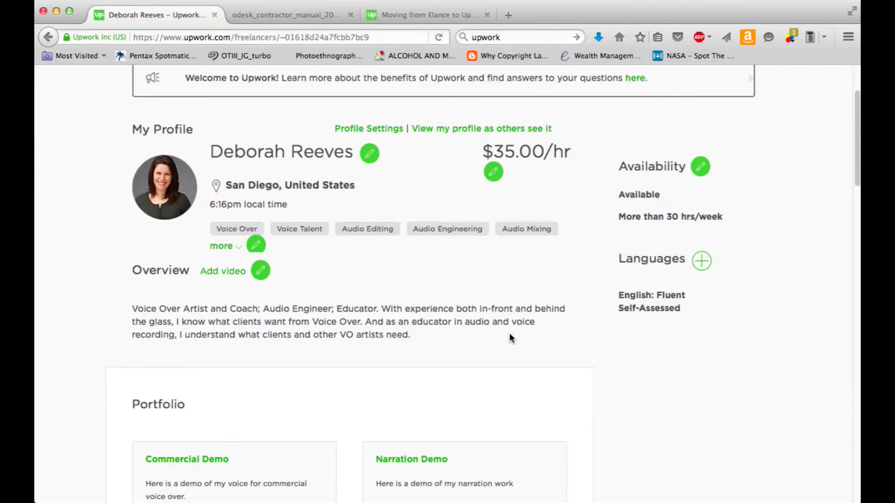
scroll(510, 334, down, 4)
scroll(509, 334, down, 5)
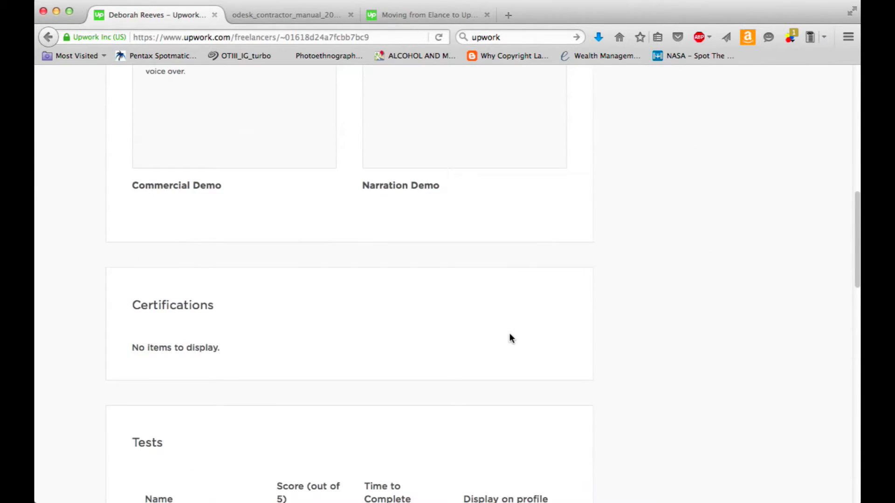
scroll(509, 337, down, 2)
mouse_move(298, 237)
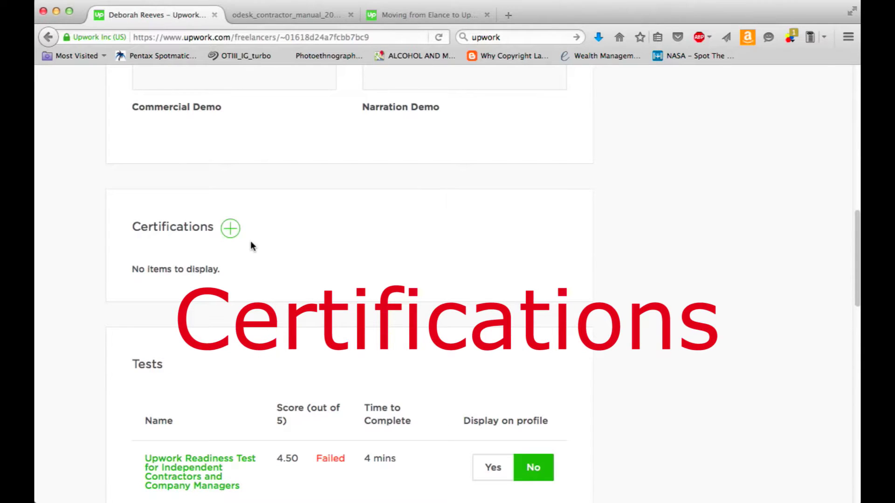
click(230, 228)
click(313, 269)
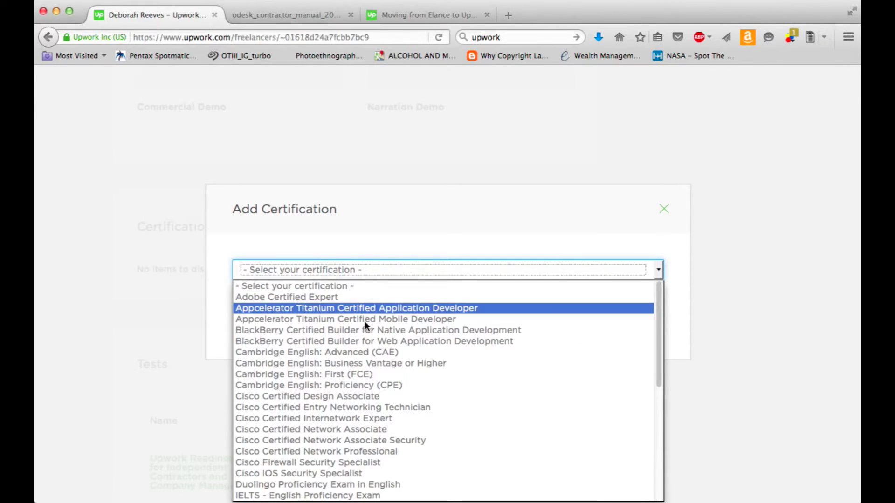
scroll(366, 320, down, 3)
scroll(367, 320, down, 4)
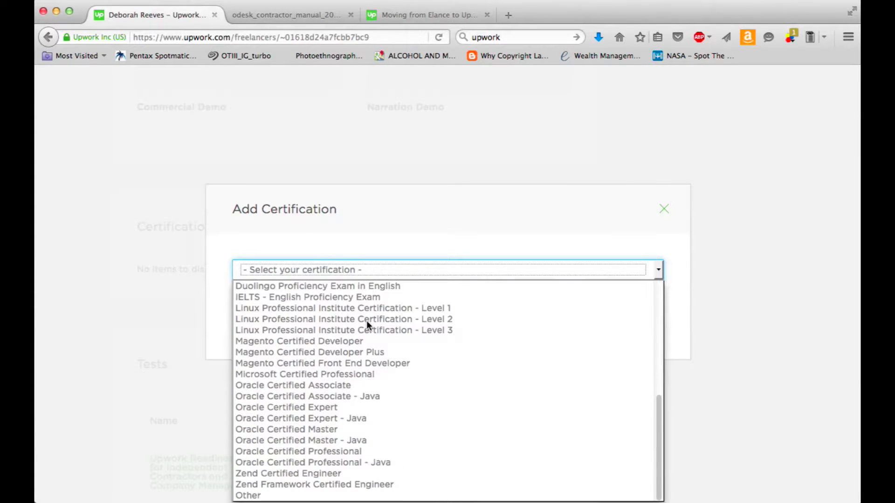
scroll(367, 320, up, 8)
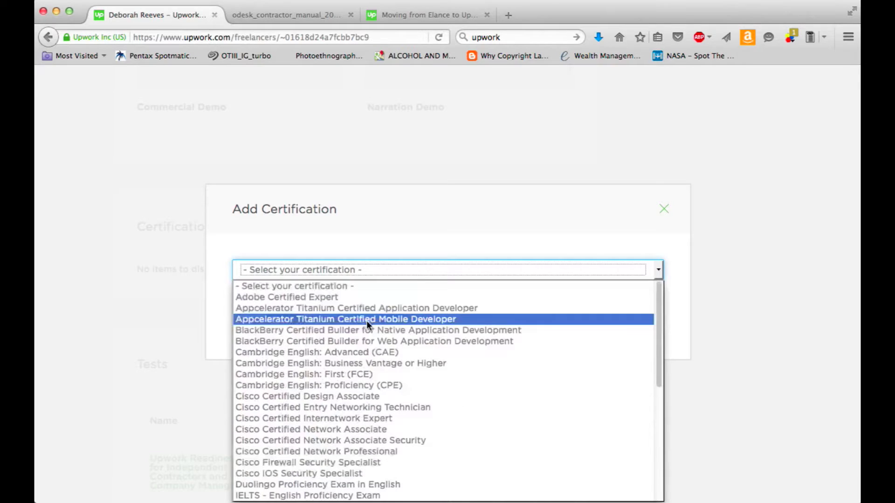
- Close the certification list and cancel without adding any certification
click(472, 237)
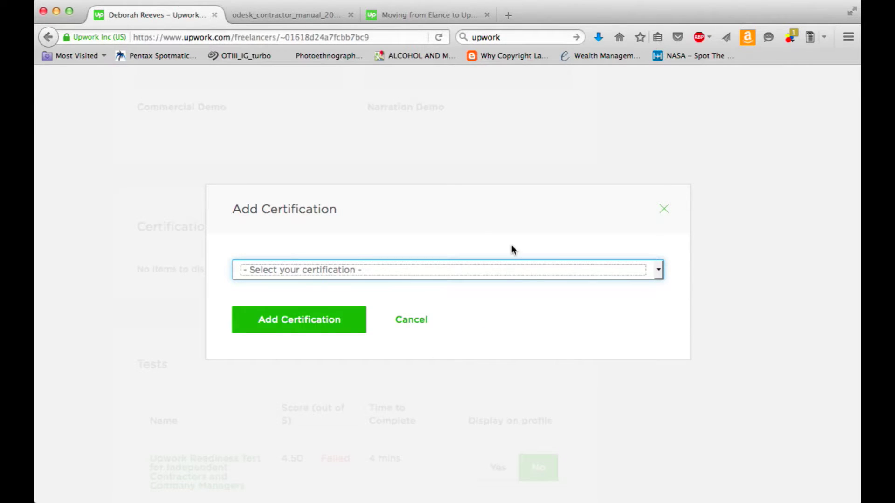
click(485, 269)
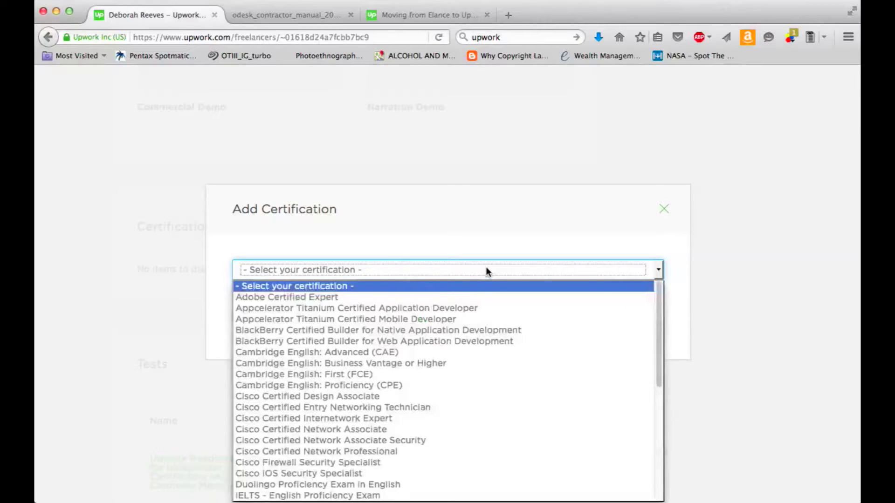
click(484, 236)
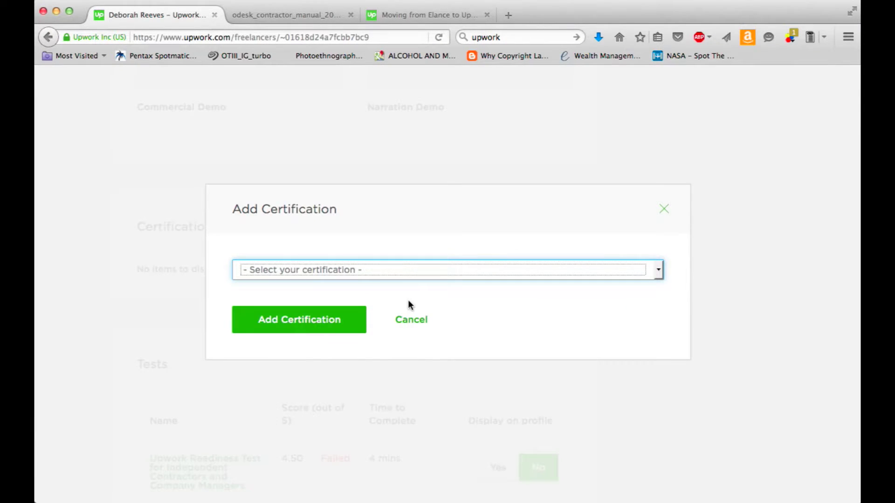
click(414, 321)
- Enter an Audio Engineer job at Studio C, San Diego, Individual Contributor, June 2006 to present
scroll(636, 311, down, 5)
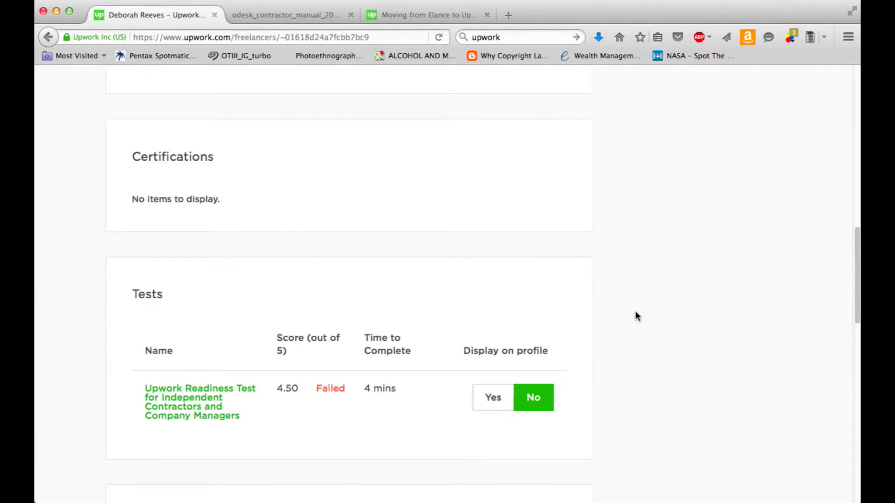
scroll(634, 312, down, 4)
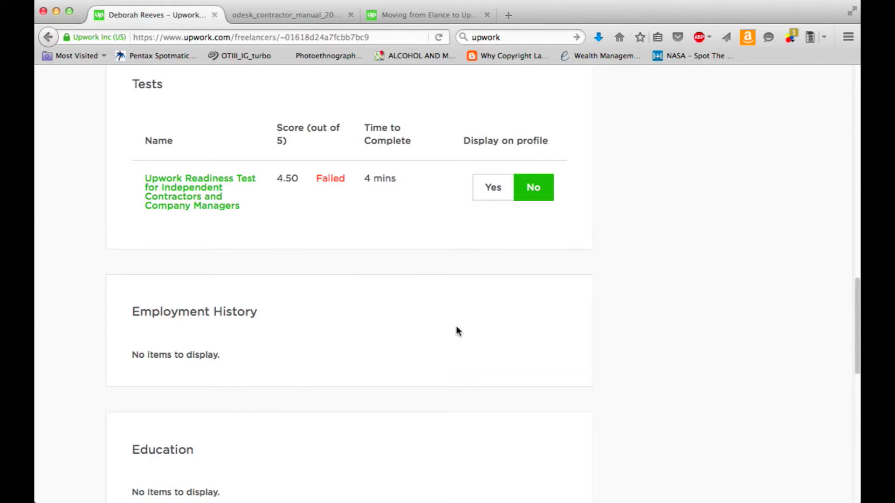
click(275, 317)
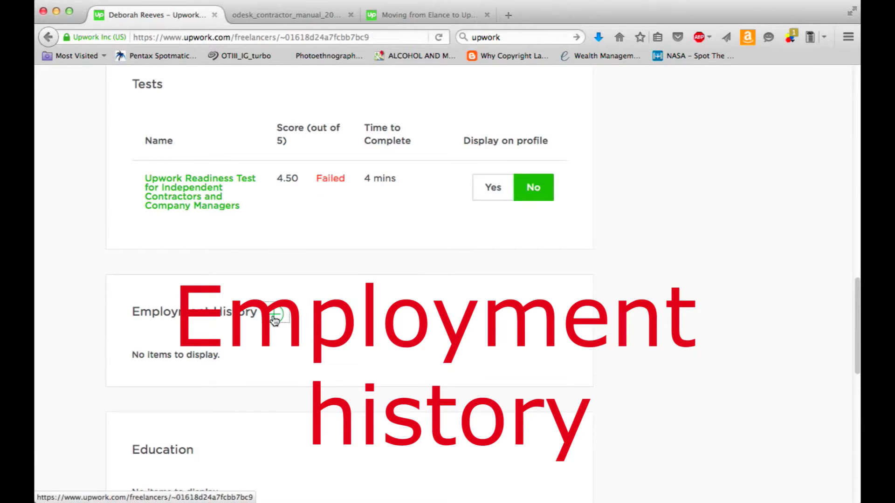
text(Studio C)
click(280, 269)
text(San Diego)
click(327, 344)
text(Audio E)
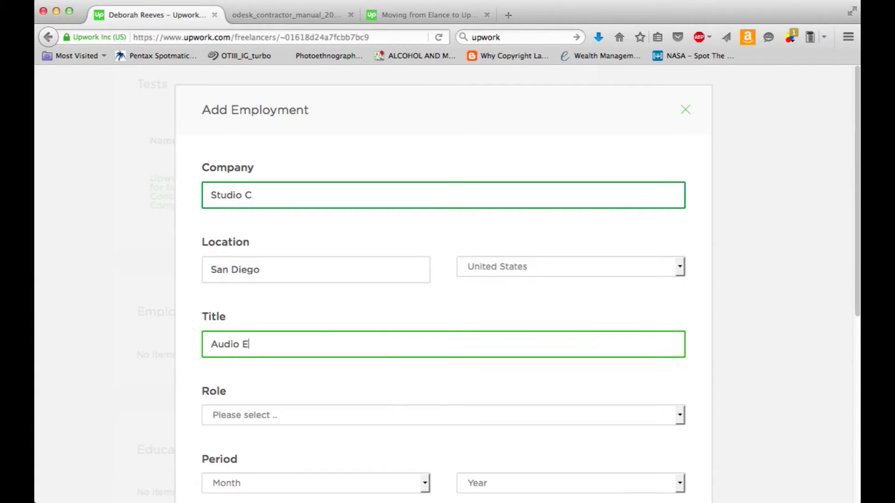
text(ngineer)
key(Tab)
key(i)
key(Tab)
key(j)
key(Tab)
key(2)
key(0)
key(0)
key(6)
key(Tab)
key(Tab)
key(Tab)
key(space)
key(Tab)
- Add the Studio C audio engineer and voice-over description, then save it and the Signature Sound job
text(Audio Engineer at Studio C - Creative Sound, a recording studio specializing in voice over production.)
key(Return)
text(Voice Over artist at Studio C - Creative S)
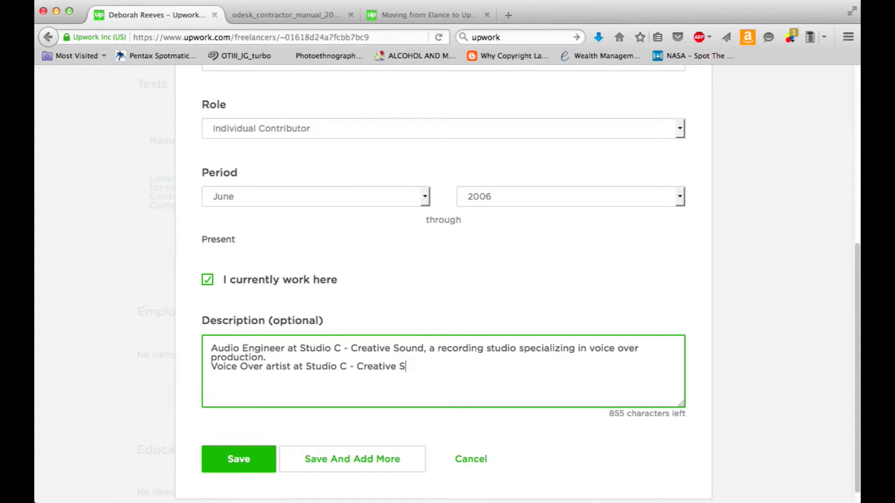
text(ound, contributing my voice to relevant projects.)
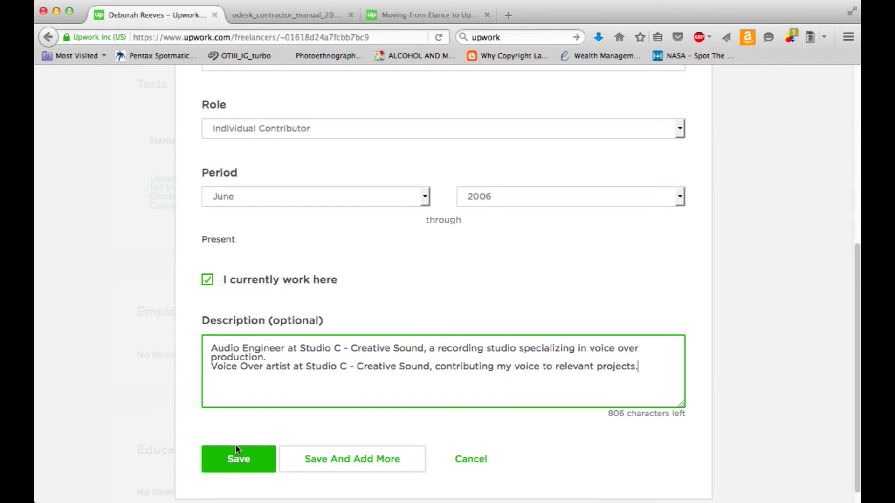
click(350, 461)
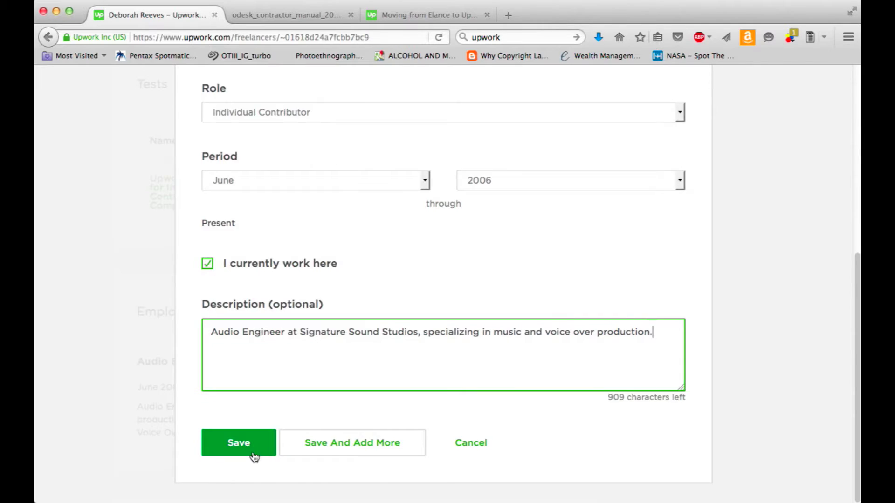
click(251, 450)
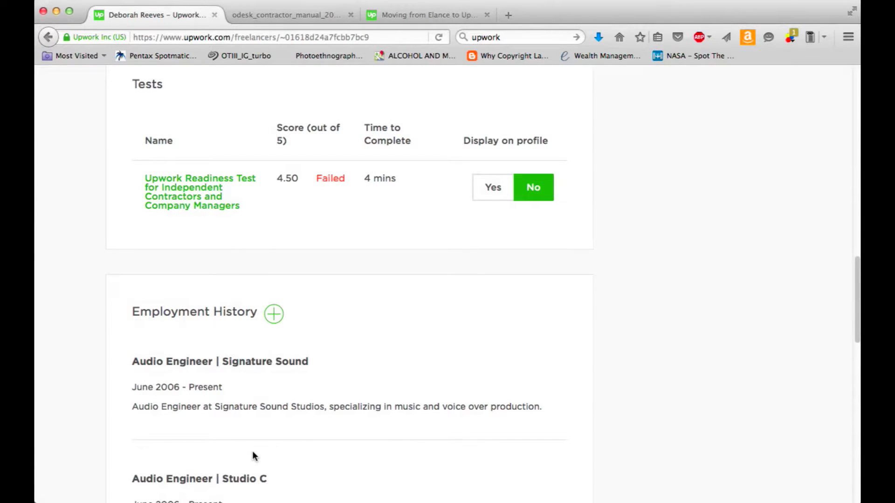
scroll(457, 401, down, 3)
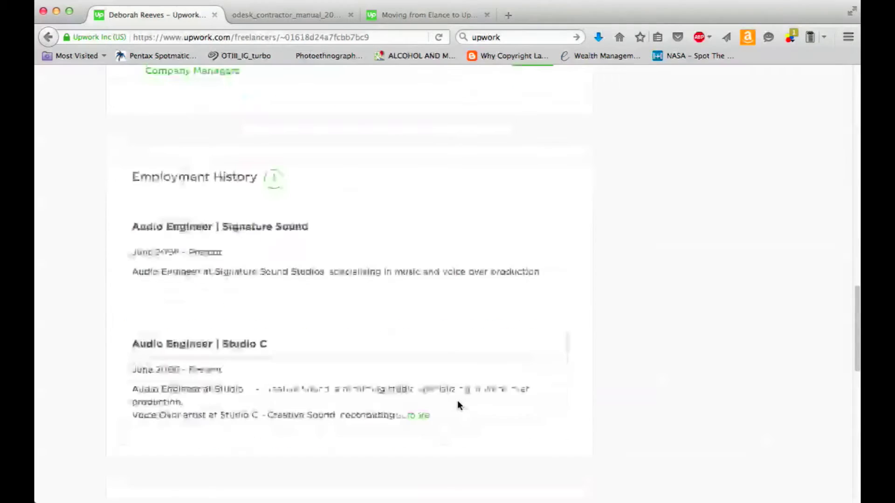
scroll(457, 401, down, 5)
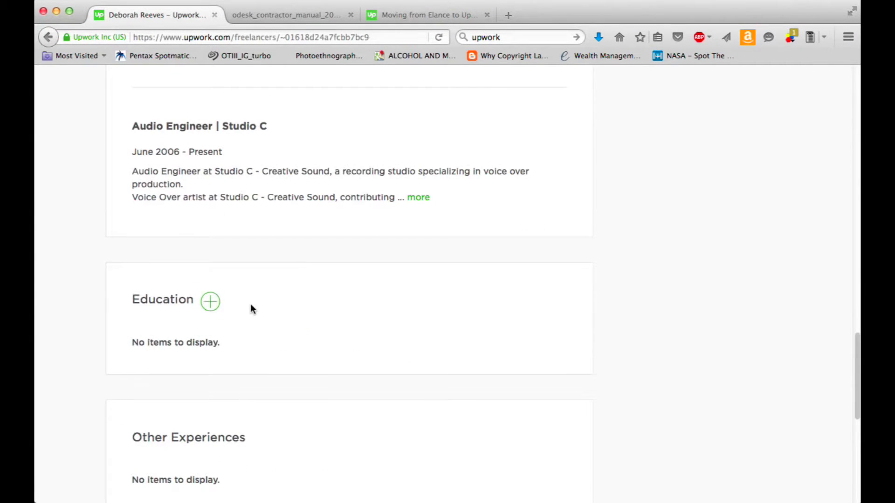
- Save a Bachelor of Arts education entry at a San Diego university from 2003, skipping Other Experiences
click(211, 300)
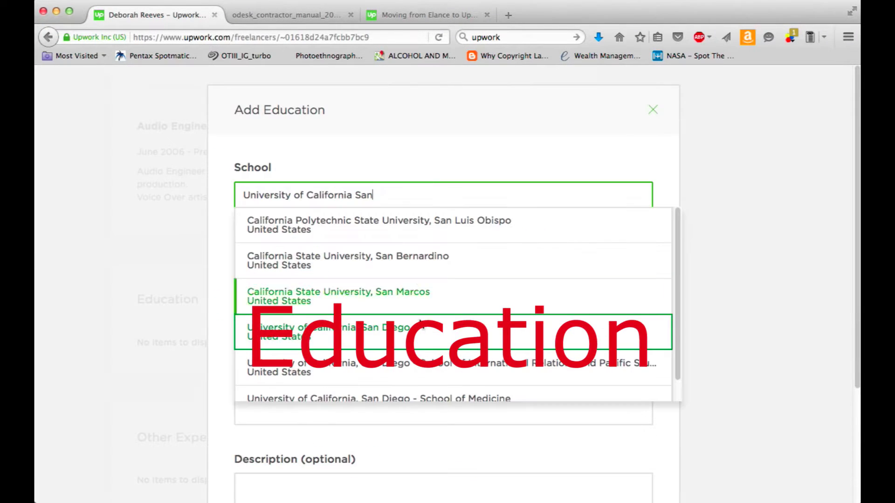
key(Down)
key(Return)
click(423, 267)
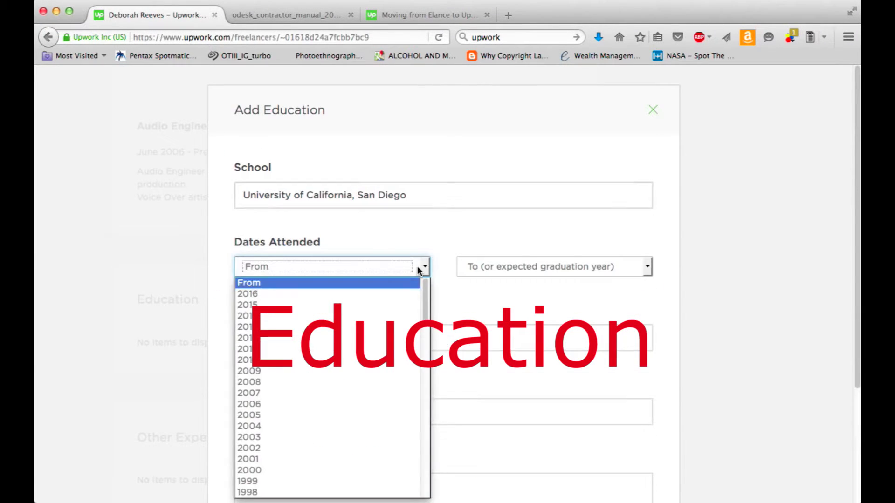
click(353, 437)
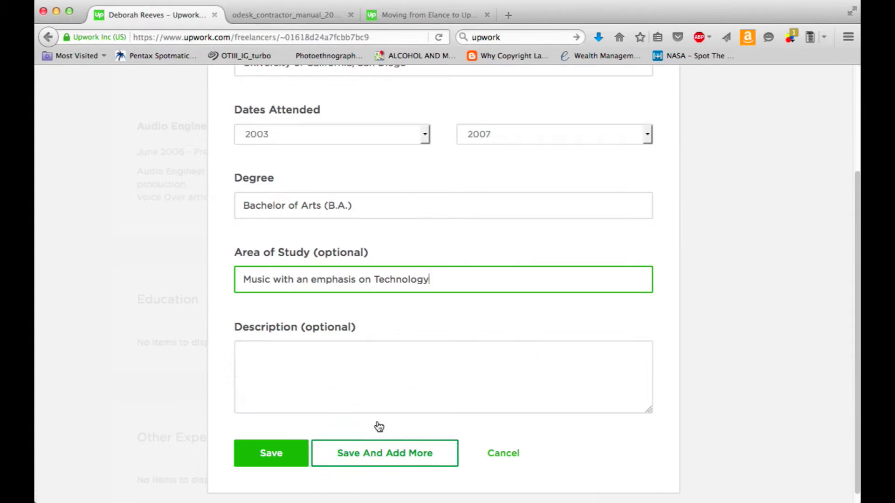
click(301, 459)
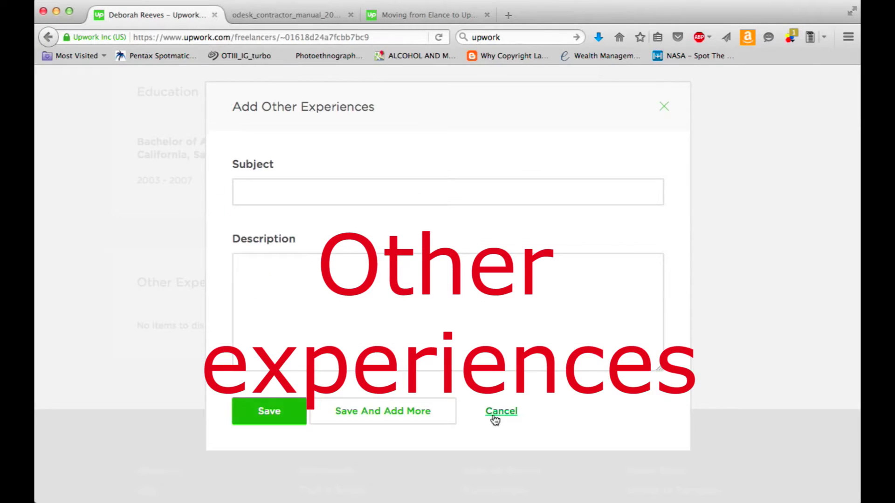
click(494, 415)
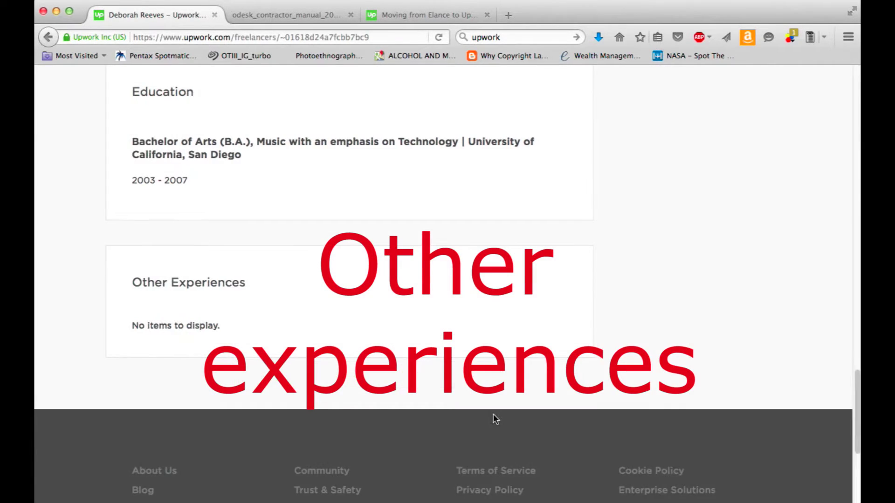
- Add an Adjunct Instructor job at Art Institute of California - San Diego, October 2010–December 2015
scroll(493, 414, up, 6)
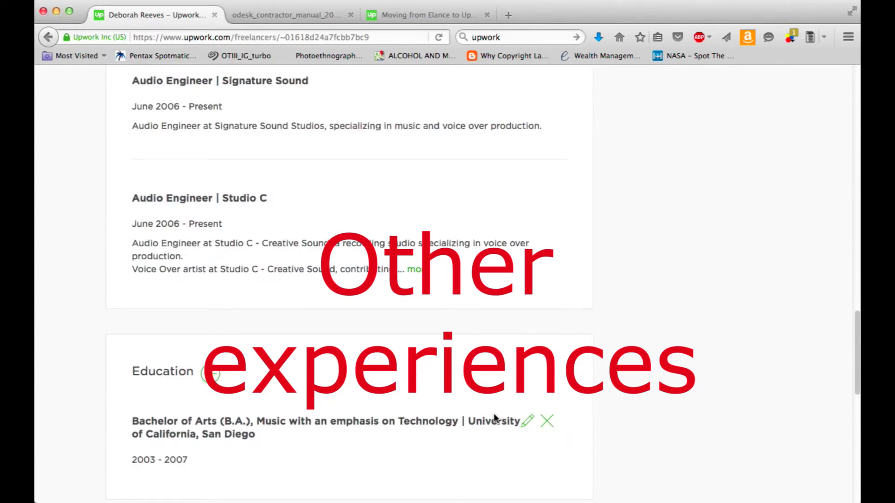
scroll(494, 415, up, 3)
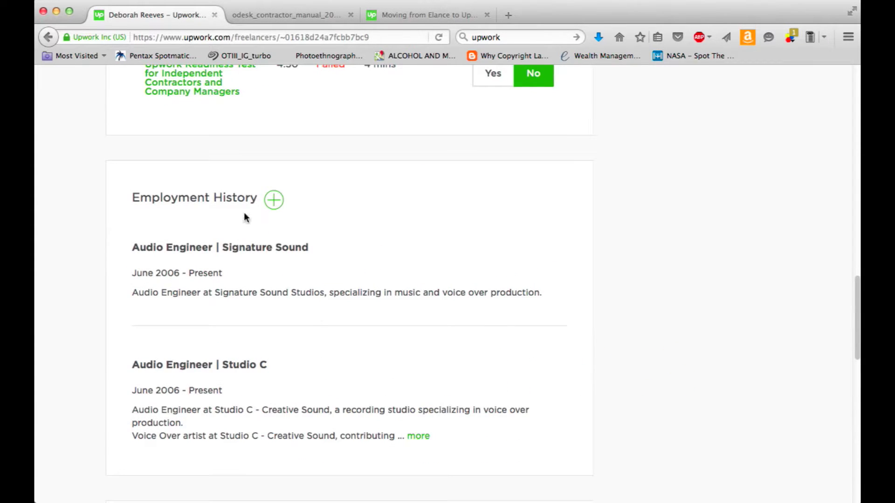
click(277, 199)
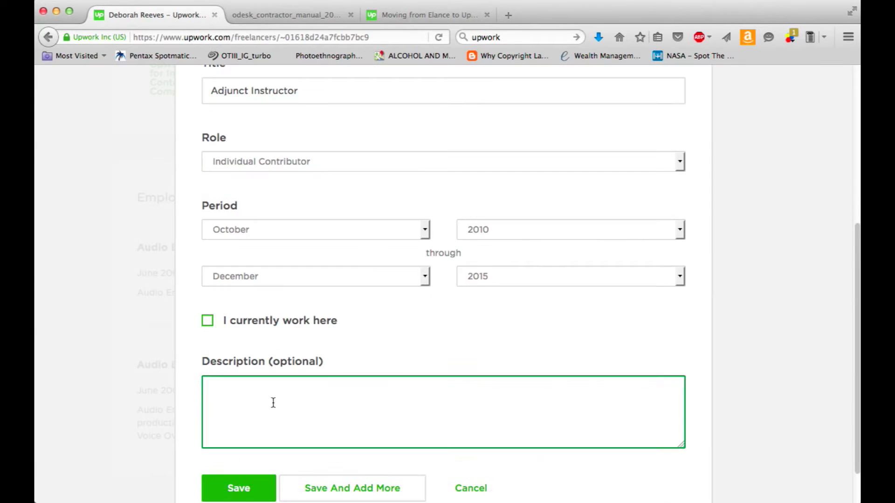
text(Instructor in the Audio Production program. Courses taught: Survey of the Audio Industry, Listening and Analysis, Digital Audio 1, Songwriting, Audio for Advertising)
scroll(306, 466, down, 1)
click(244, 453)
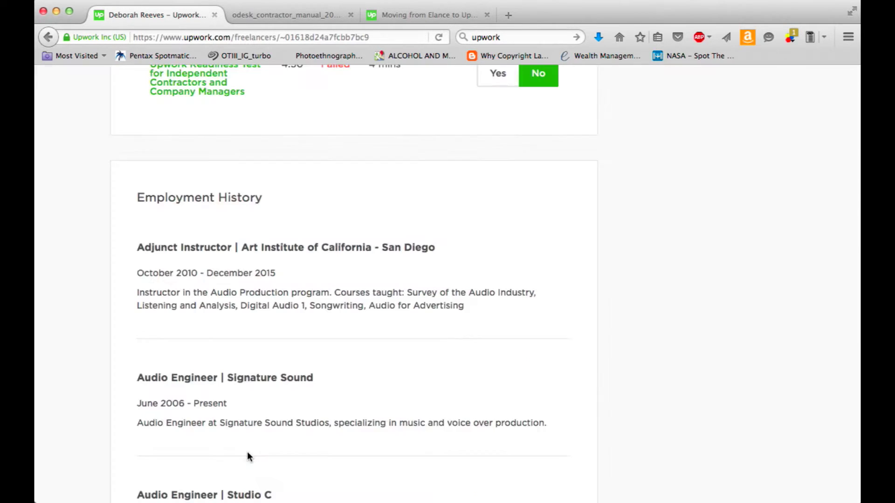
scroll(408, 404, up, 12)
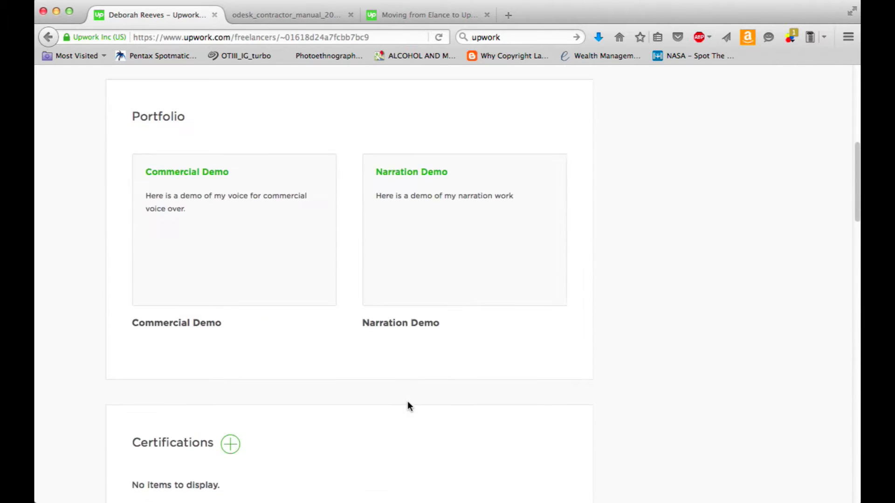
scroll(407, 400, up, 8)
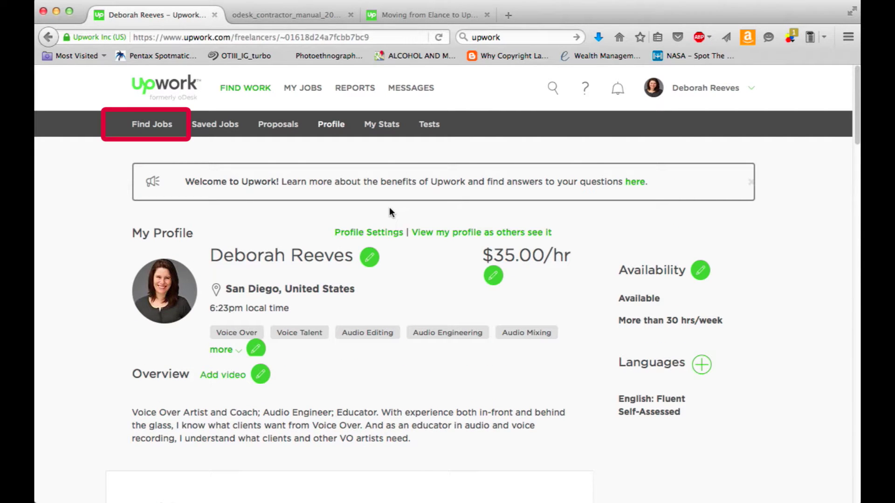
- Open My Job Feed from Find Jobs, scroll through the listings, and reload the page
click(165, 128)
scroll(527, 351, down, 3)
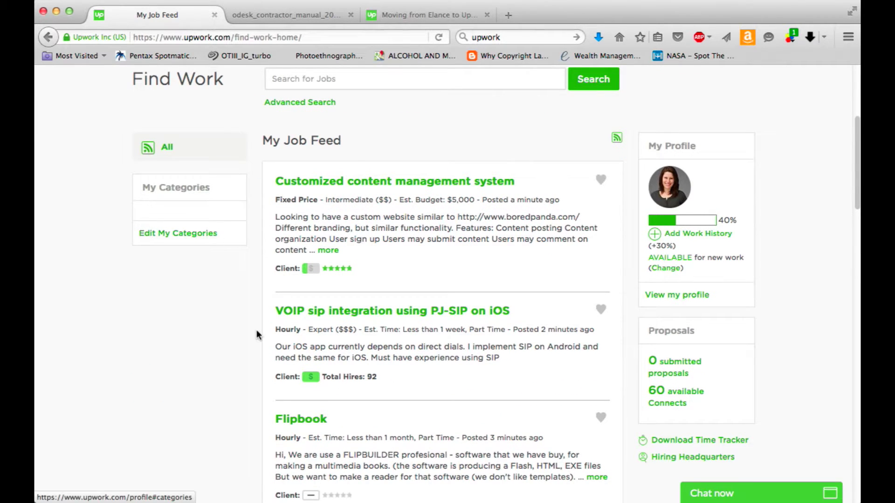
scroll(257, 330, down, 3)
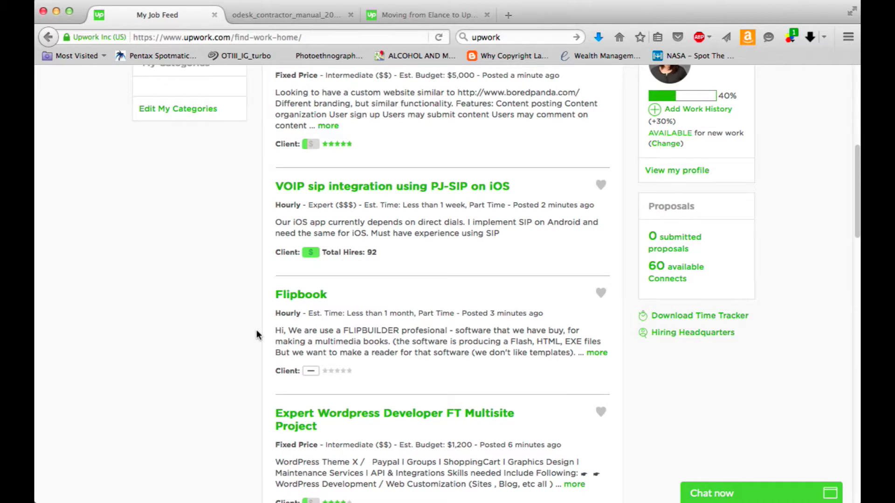
scroll(256, 332, down, 2)
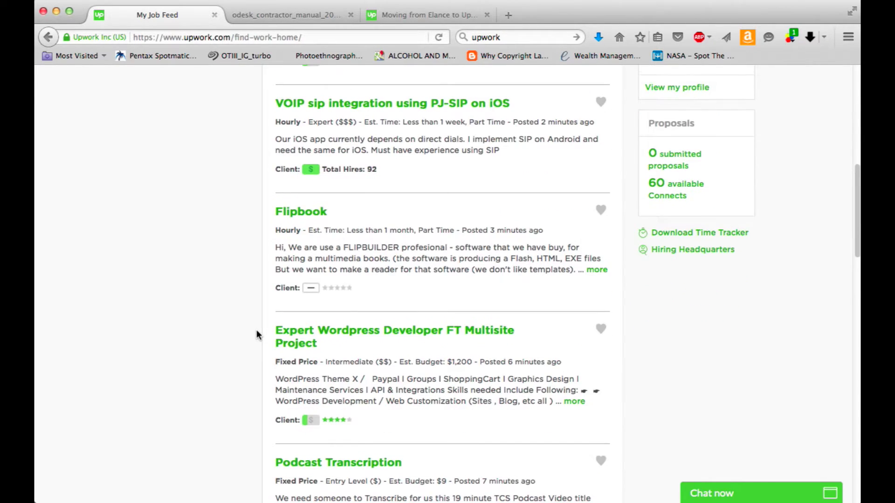
scroll(256, 330, down, 2)
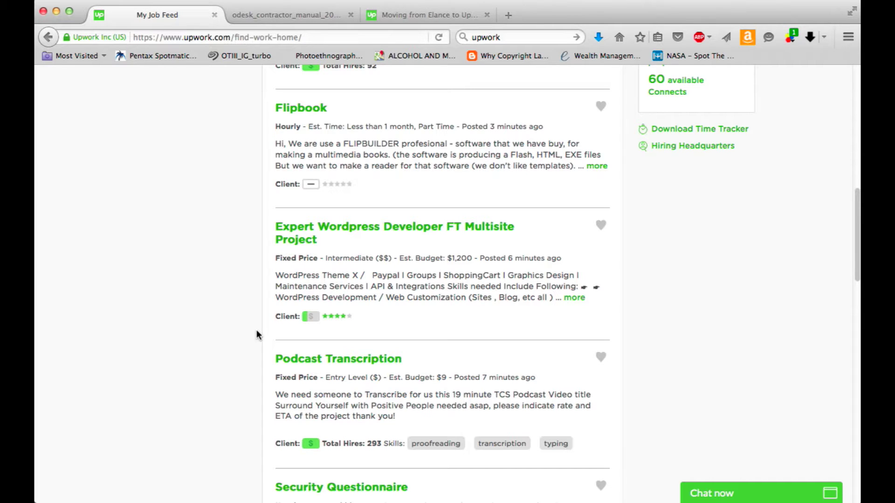
scroll(256, 331, down, 2)
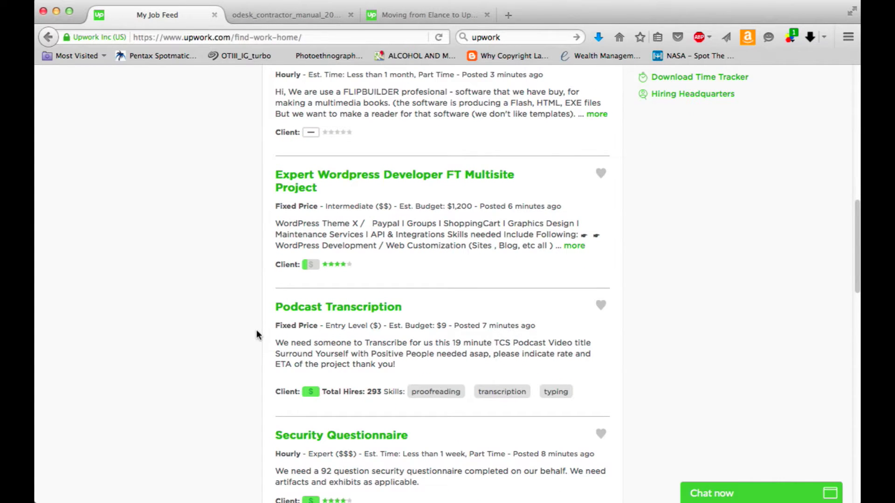
key(super+r)
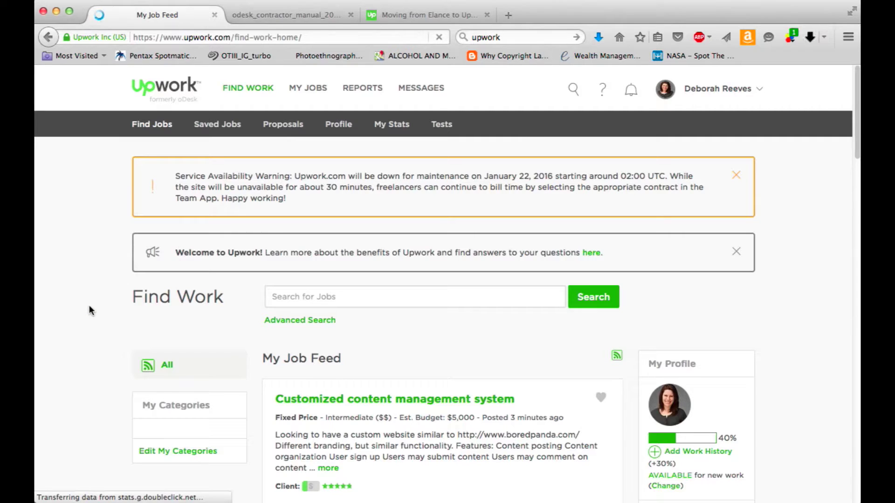
- Choose Design & Creative with Audio Production and Voice Talent sub-categories, then save them
scroll(168, 440, down, 1)
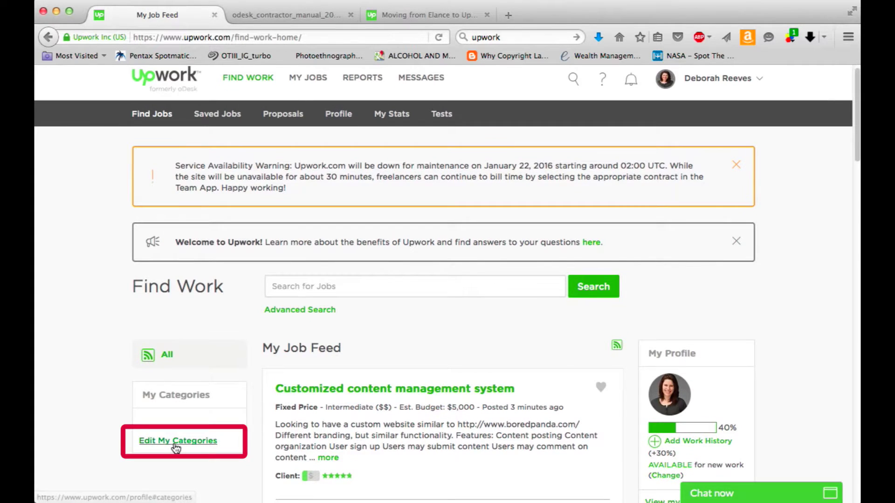
click(176, 441)
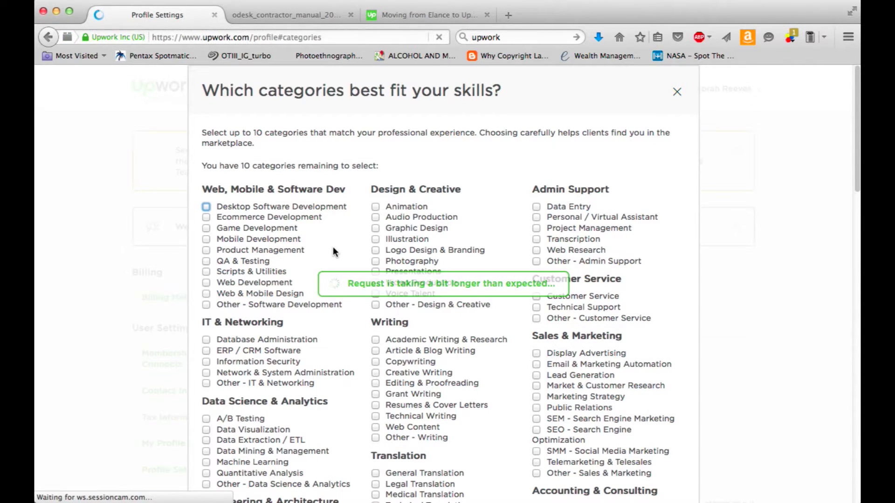
scroll(333, 248, down, 2)
scroll(333, 249, down, 2)
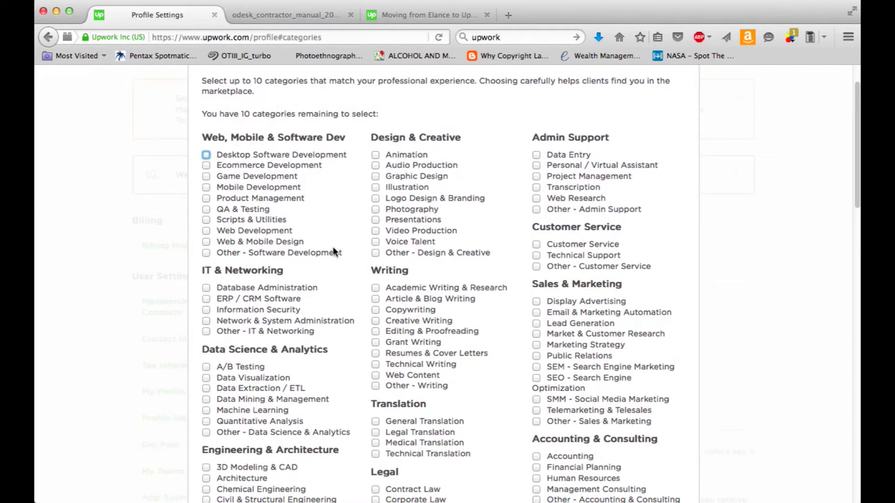
scroll(333, 252, down, 2)
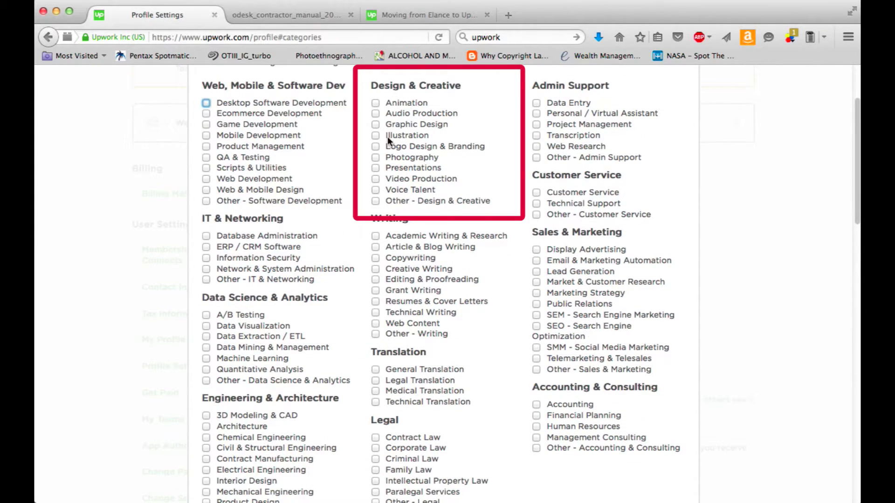
click(375, 190)
scroll(377, 114, down, 5)
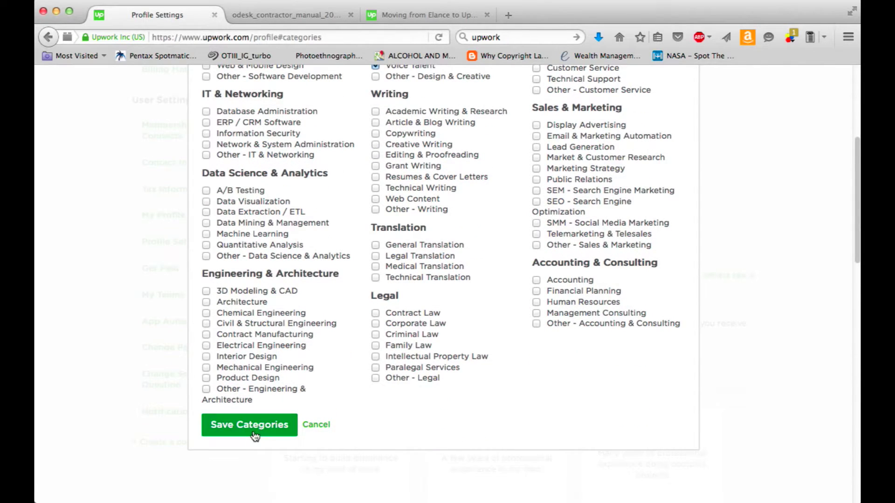
click(254, 432)
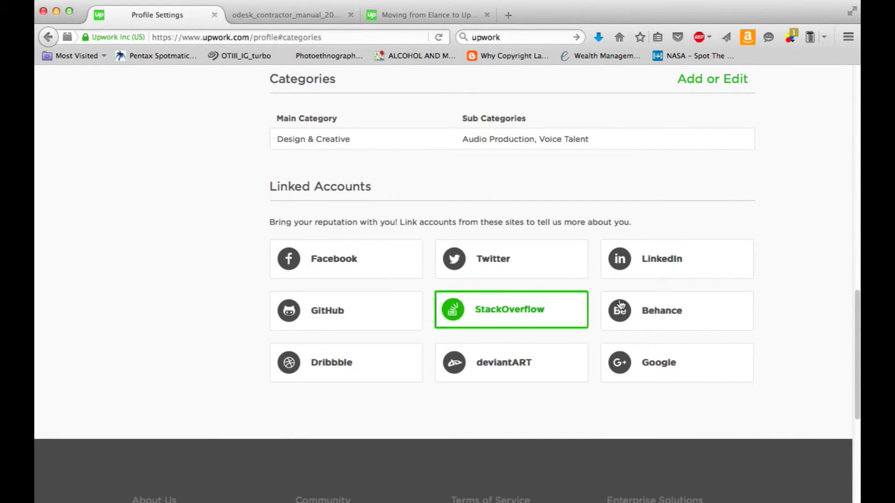
- Connect LinkedIn, Facebook, Twitter and Google under Linked Accounts, approving each access popup
click(633, 260)
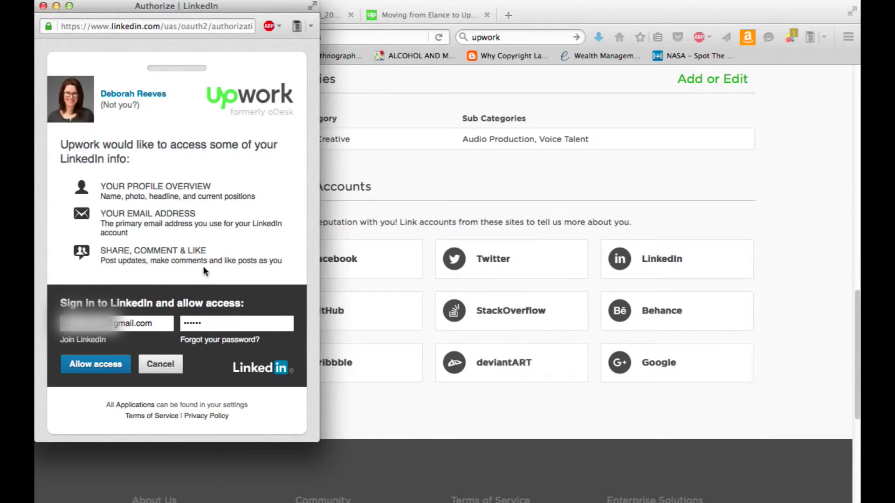
click(98, 369)
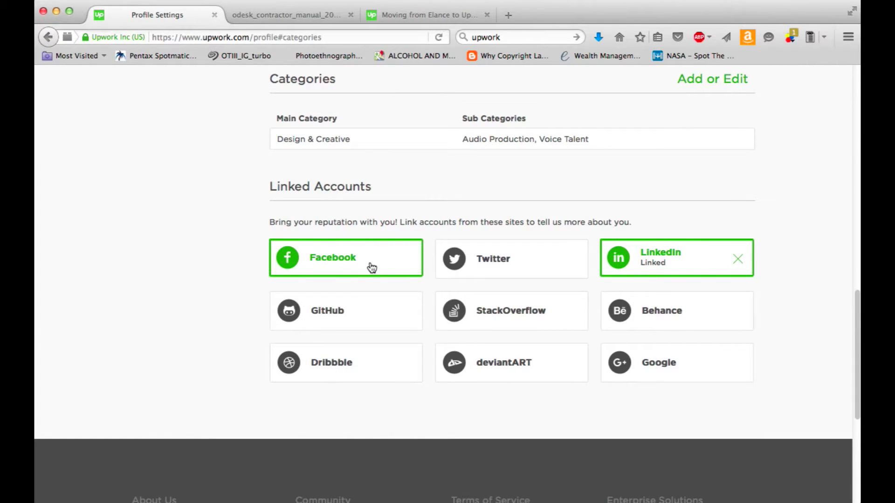
click(370, 262)
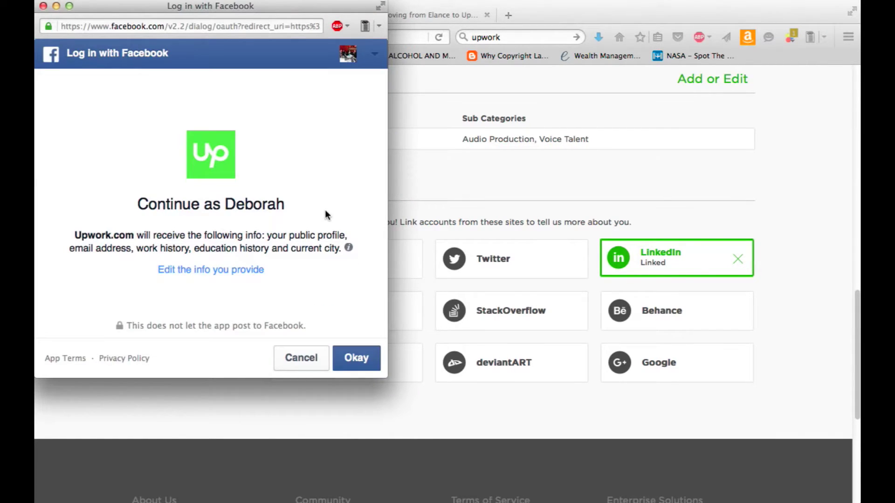
click(356, 358)
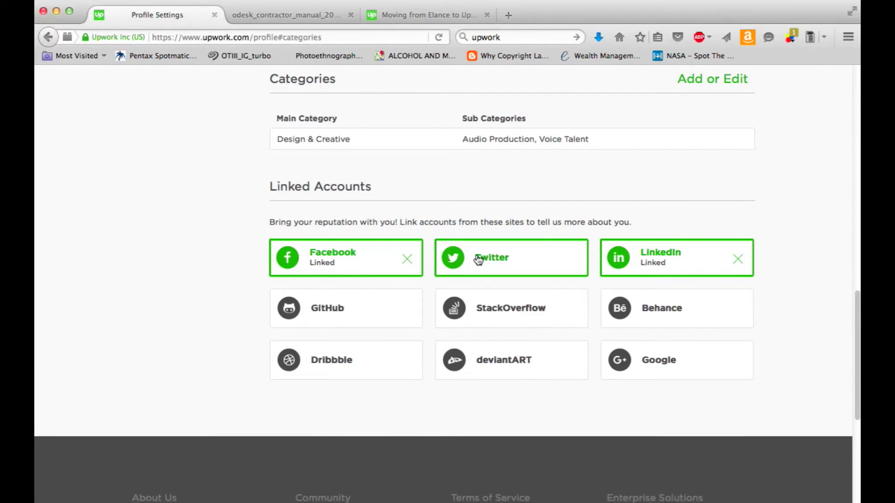
click(478, 260)
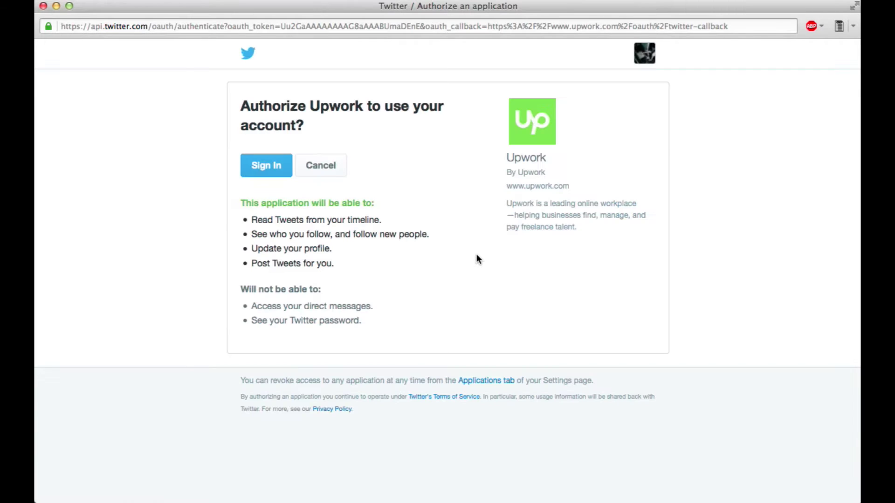
click(277, 173)
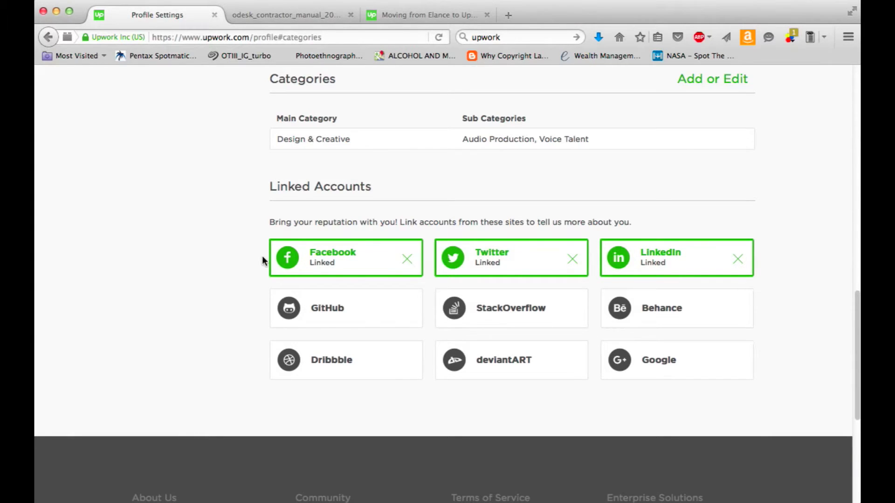
click(713, 369)
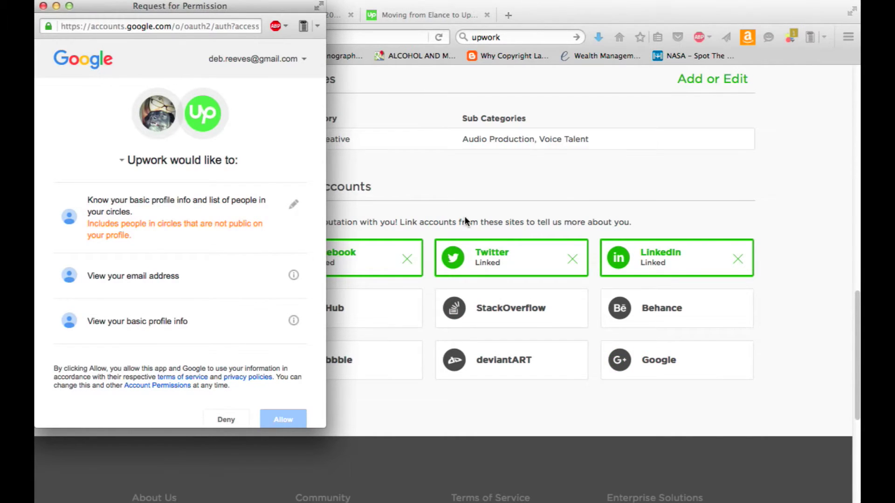
click(288, 420)
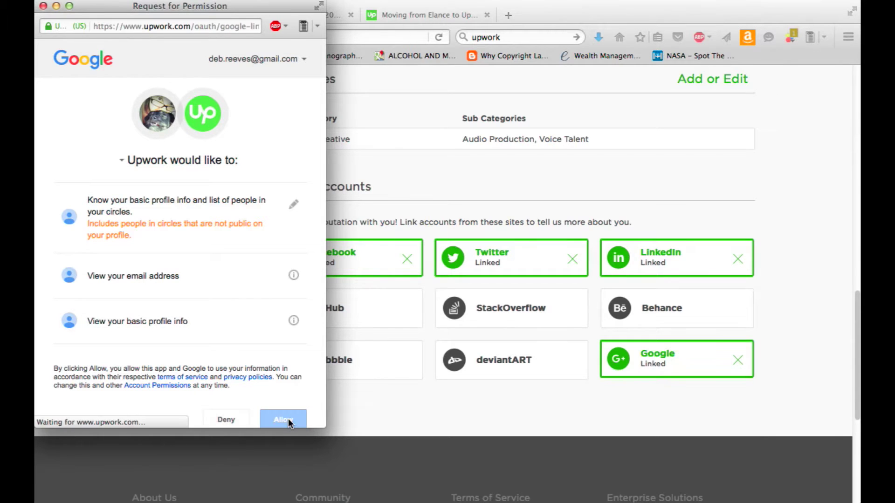
- Set the profile's experience level to Expert
scroll(200, 296, up, 3)
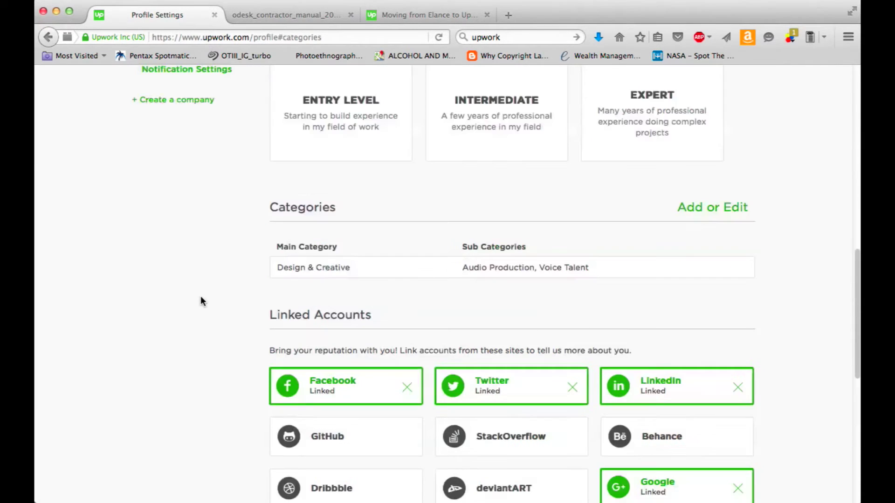
scroll(201, 301, up, 4)
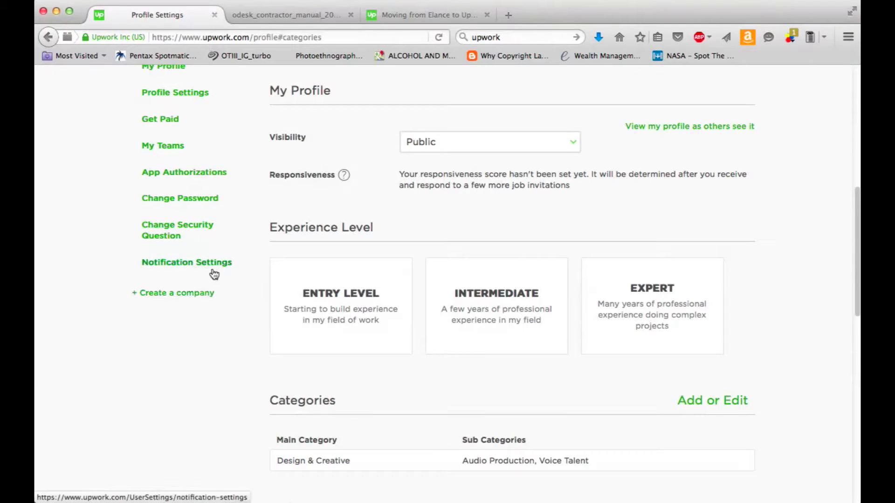
scroll(339, 136, up, 1)
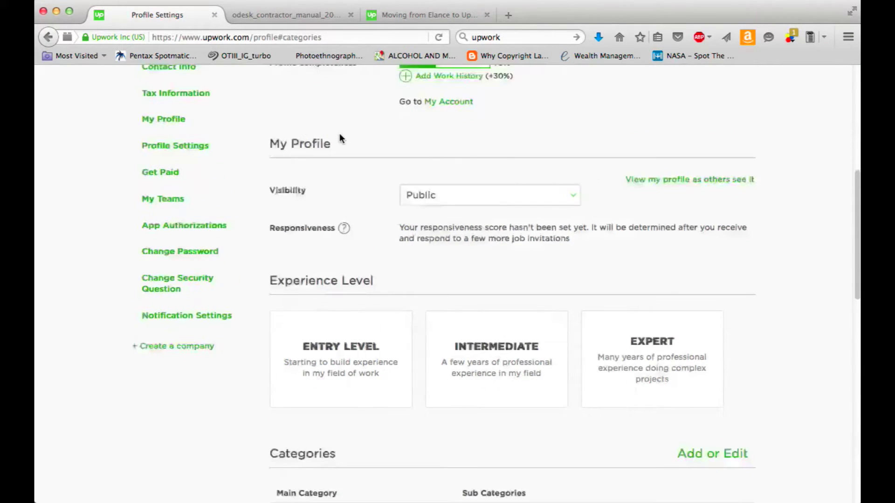
scroll(339, 136, down, 1)
scroll(339, 135, down, 1)
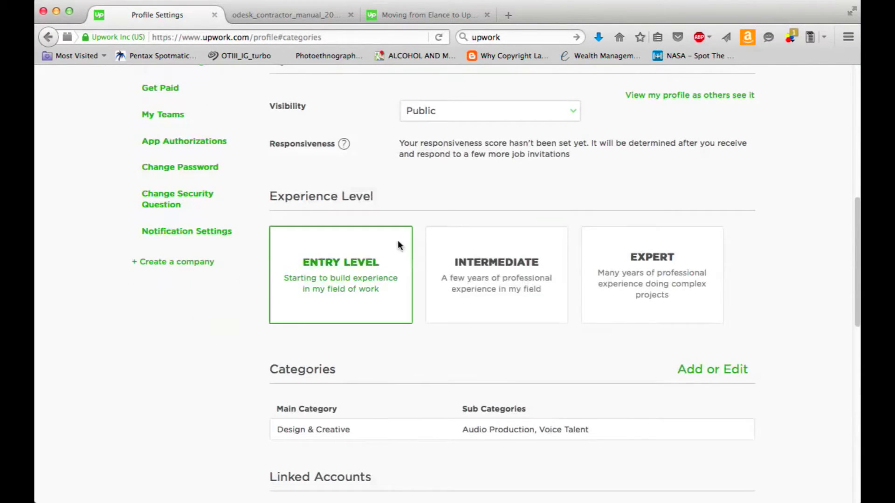
click(620, 308)
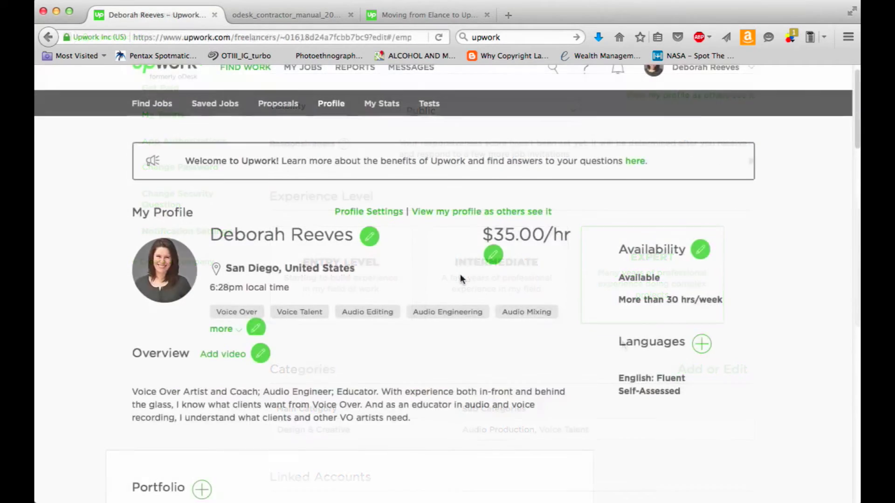
scroll(460, 279, up, 1)
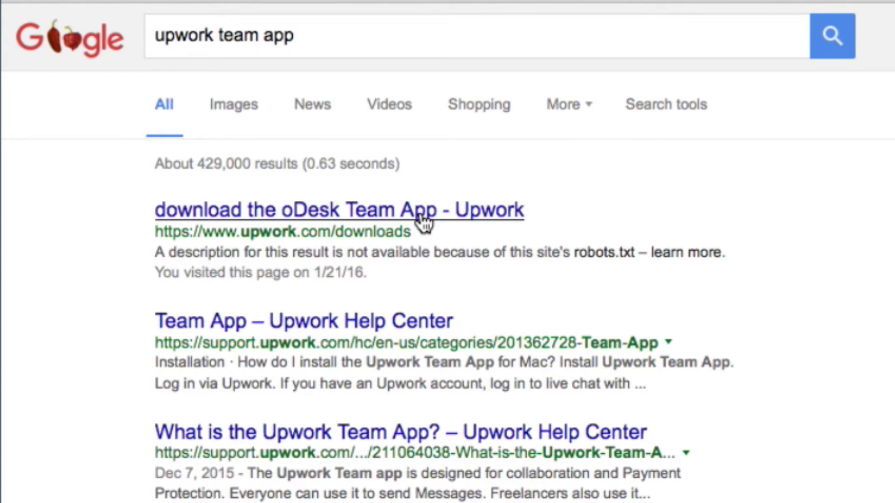
- Open the 'download the oDesk Team App - Upwork' result and browse its time-tracking features
click(422, 219)
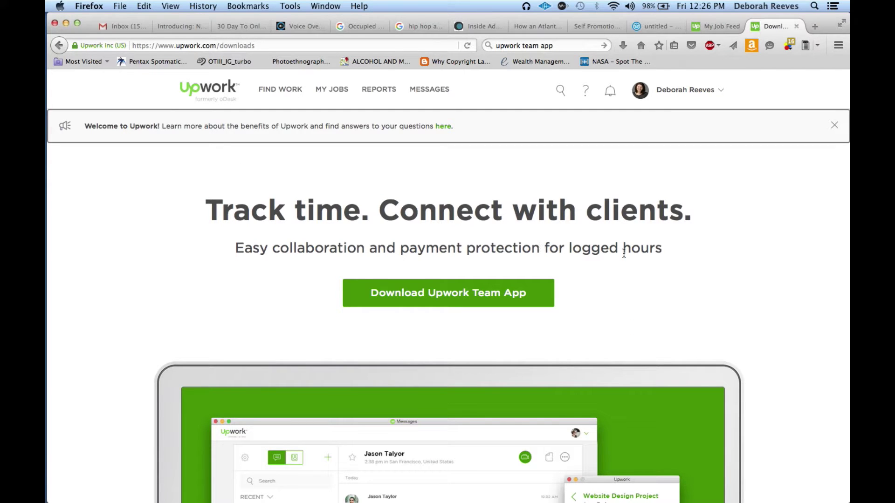
scroll(774, 235, down, 5)
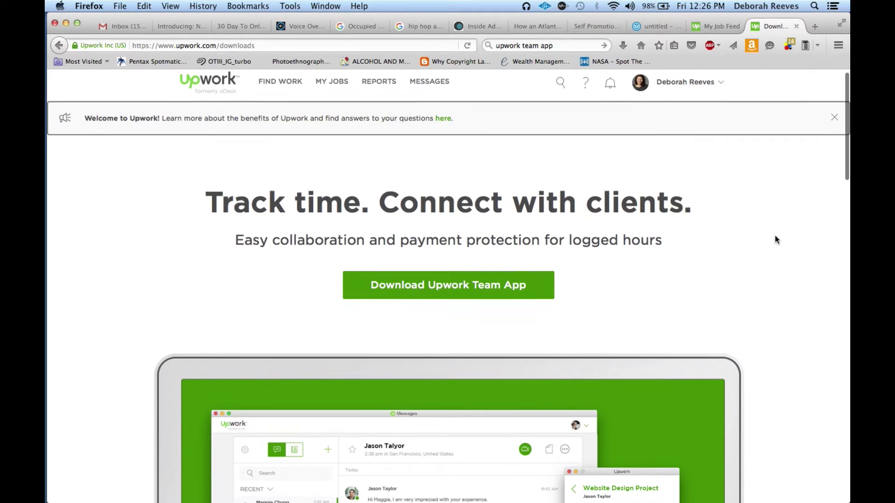
scroll(775, 236, down, 5)
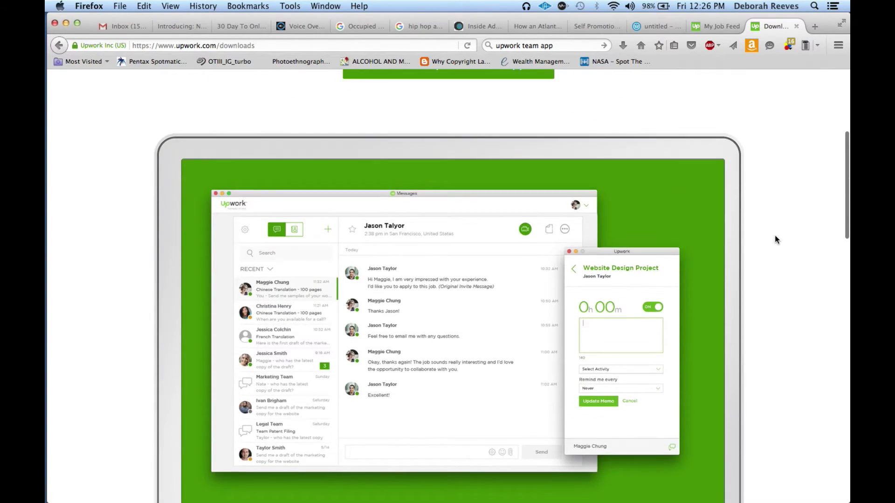
scroll(774, 235, down, 2)
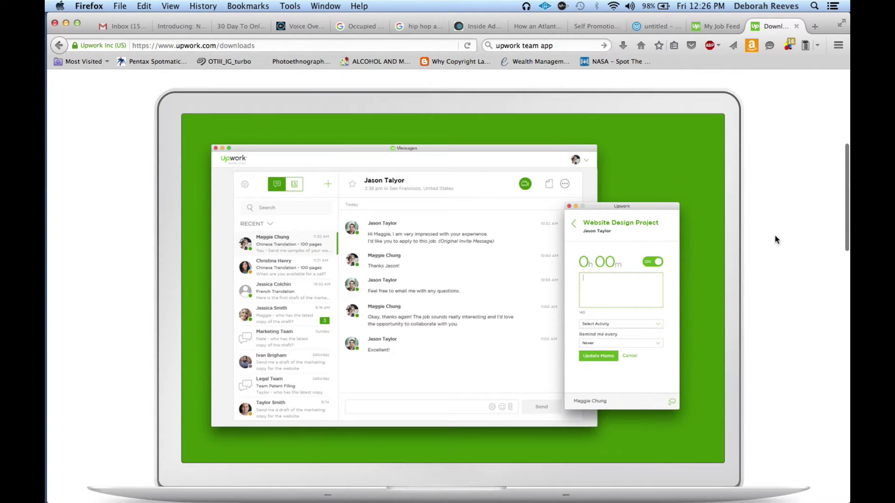
scroll(775, 236, down, 4)
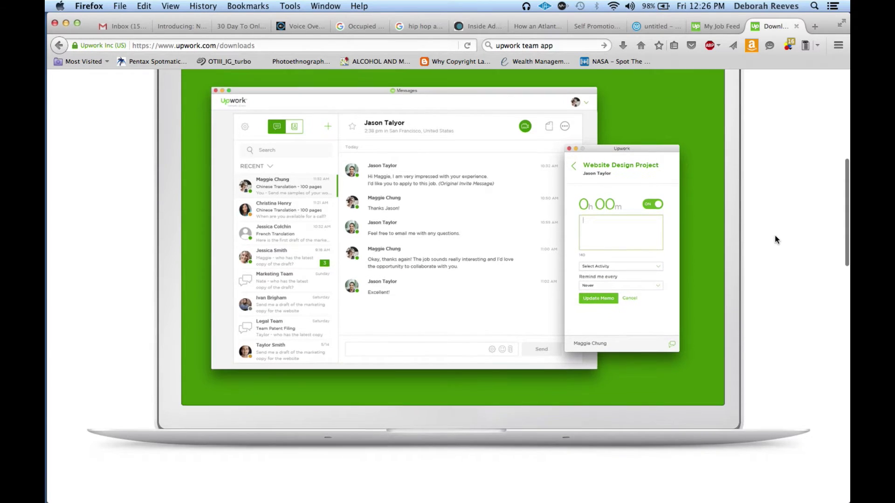
scroll(775, 235, down, 1)
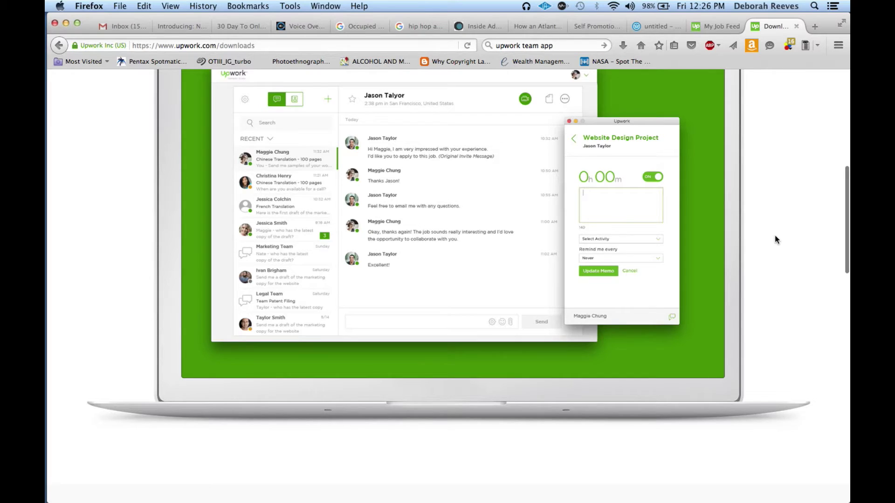
scroll(775, 236, down, 10)
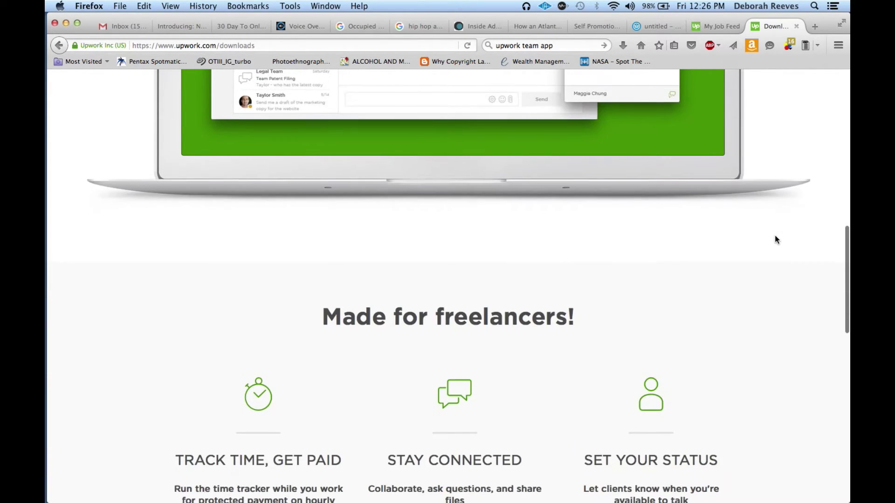
scroll(775, 236, down, 6)
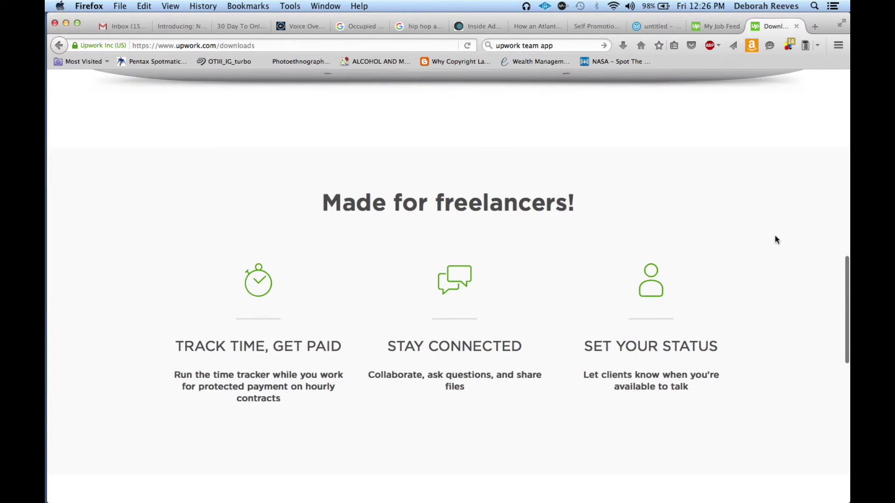
scroll(775, 239, down, 3)
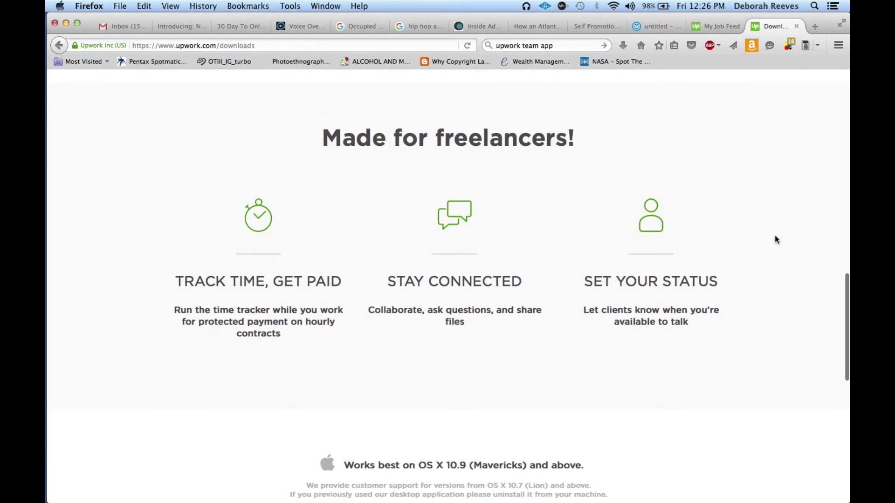
scroll(775, 240, down, 1)
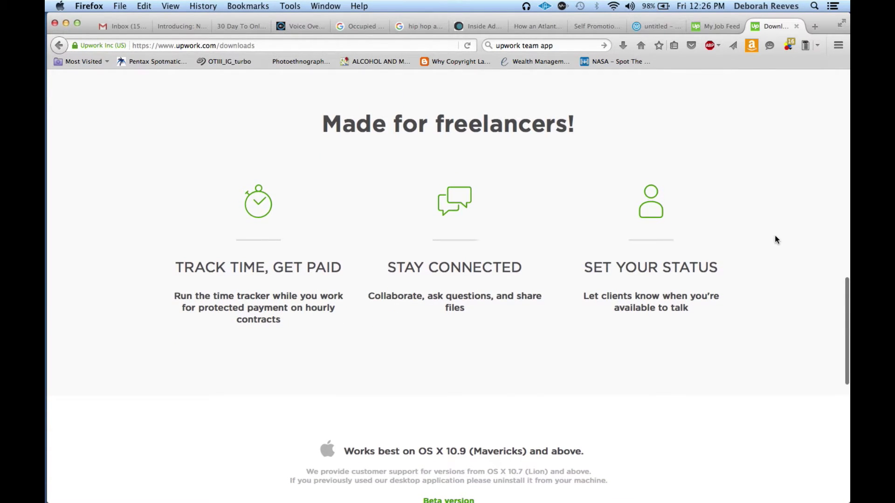
scroll(774, 240, down, 2)
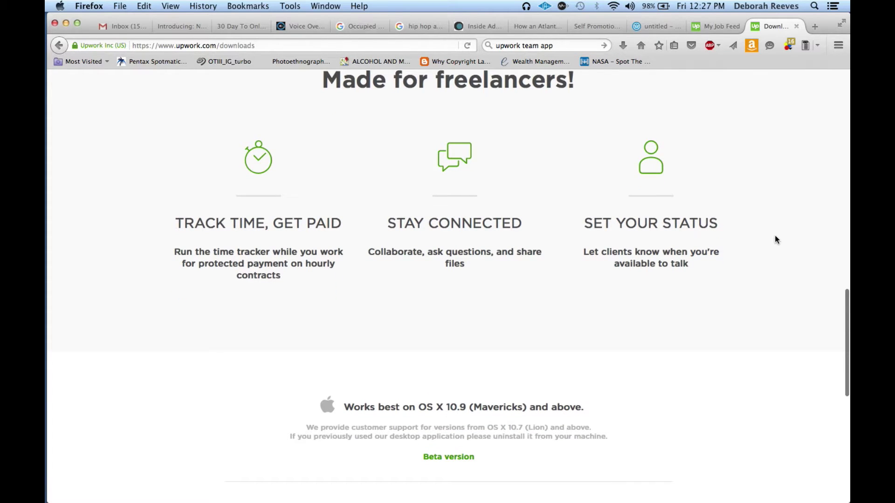
scroll(775, 239, down, 4)
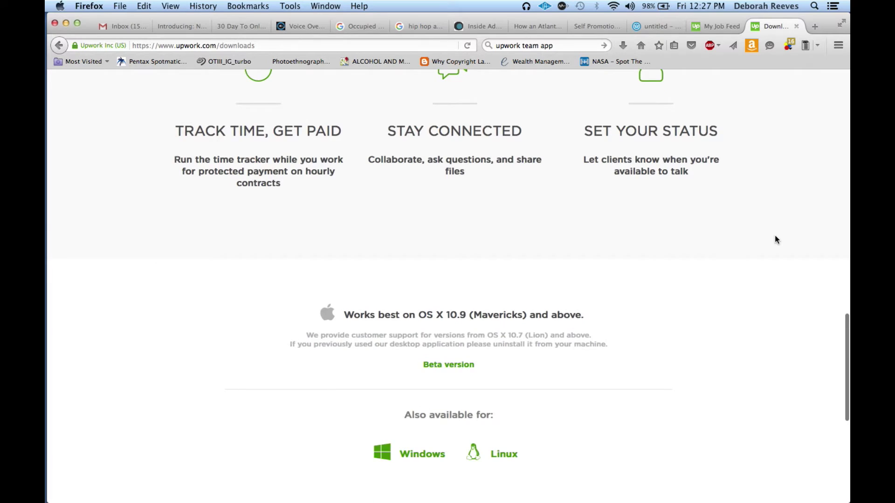
scroll(775, 240, down, 12)
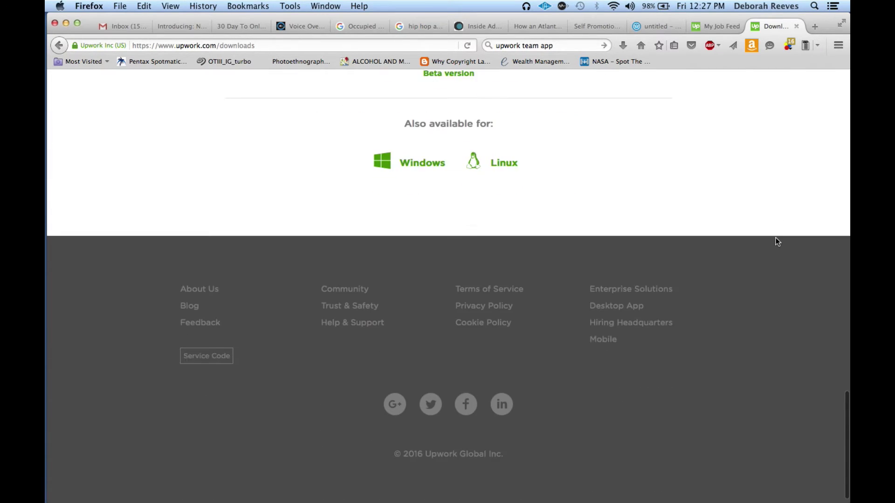
scroll(777, 241, up, 15)
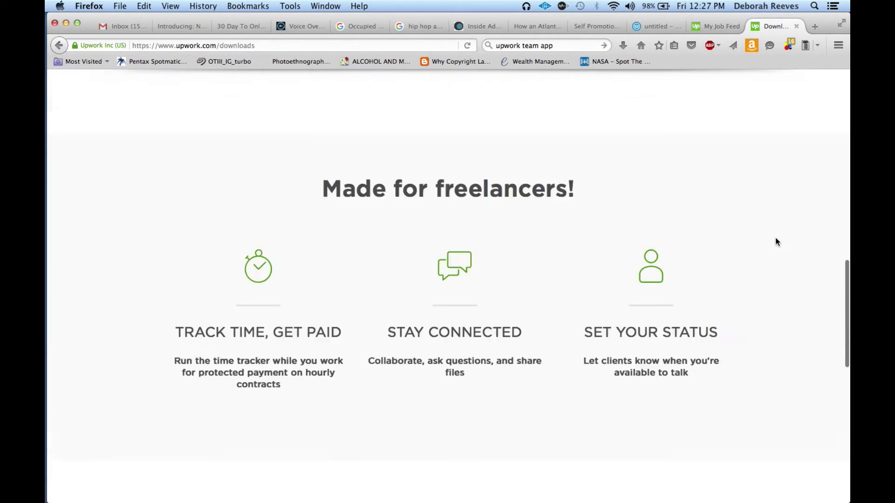
scroll(775, 241, up, 15)
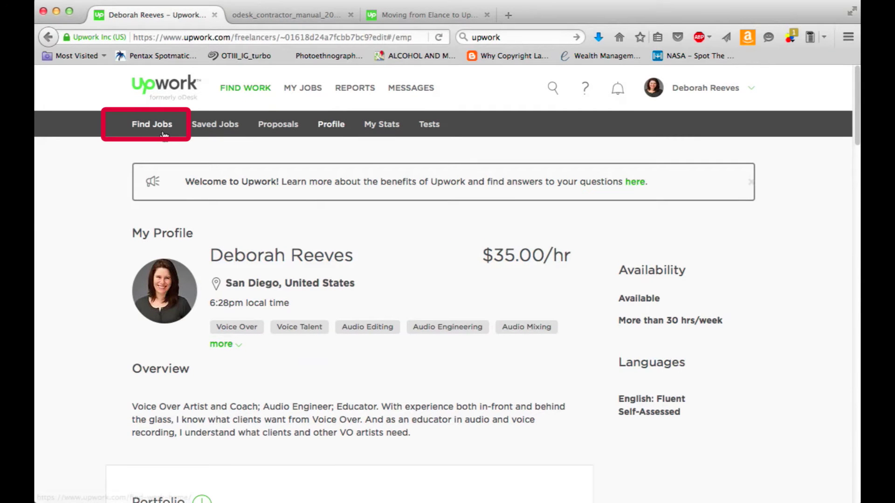
- Browse My Job Feed for audio jobs like 'IVR AUDIO' and the $160 audio-merge job
click(163, 133)
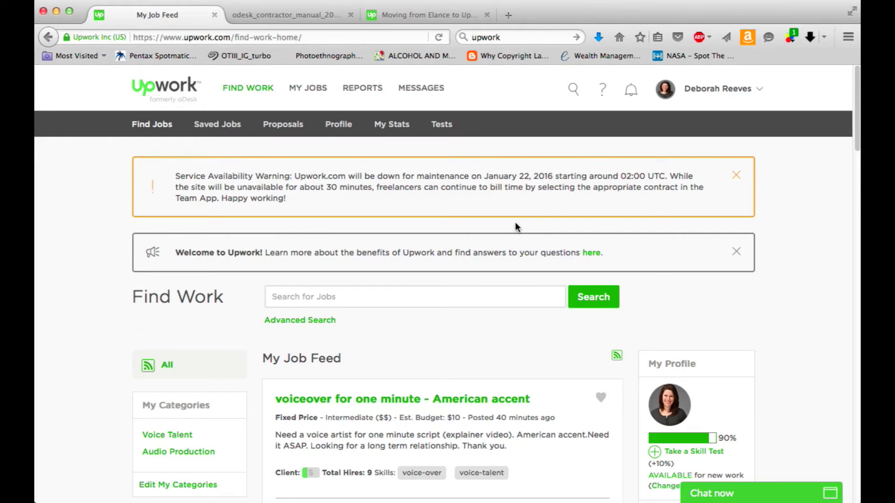
scroll(516, 226, down, 3)
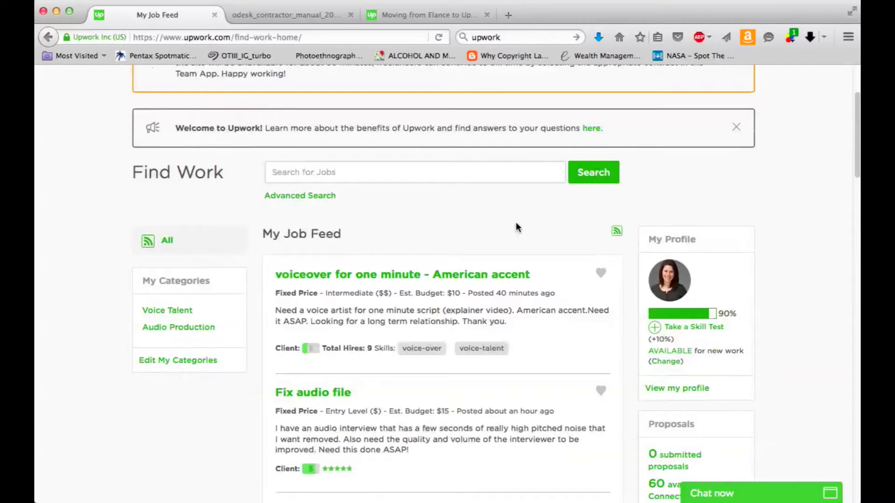
scroll(516, 227, down, 1)
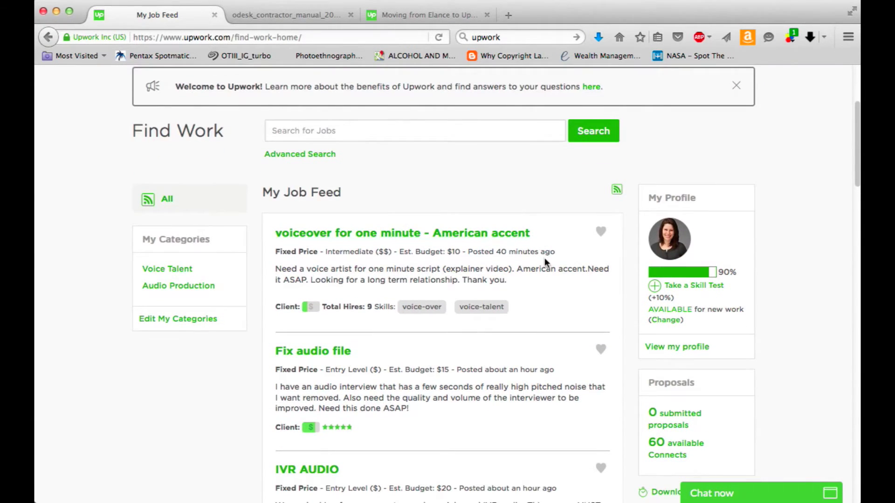
scroll(545, 258, down, 1)
scroll(545, 263, down, 2)
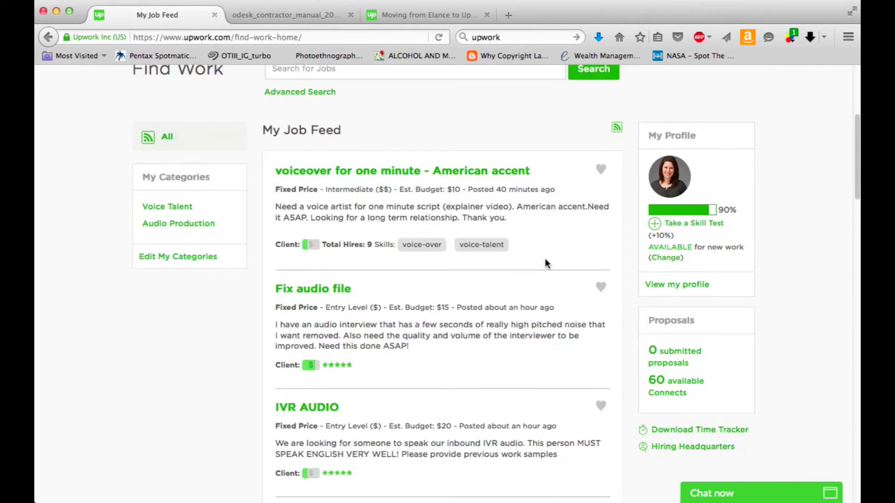
scroll(545, 263, down, 2)
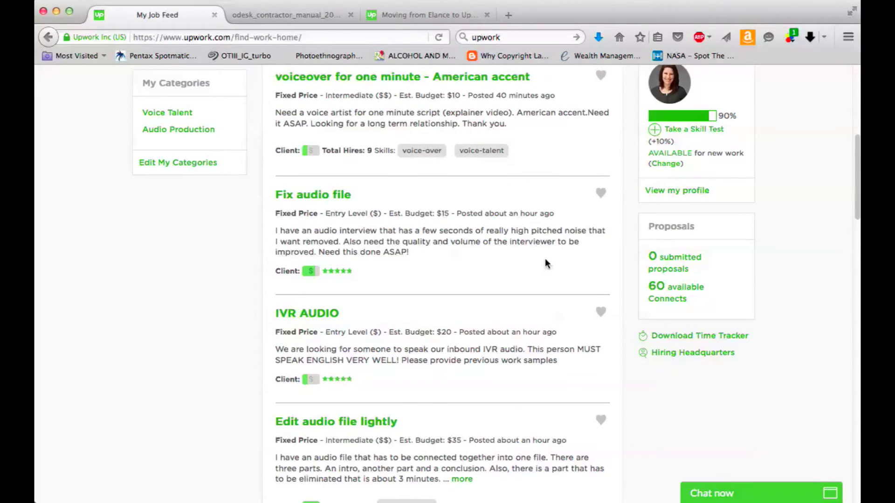
scroll(545, 261, down, 4)
scroll(545, 260, down, 3)
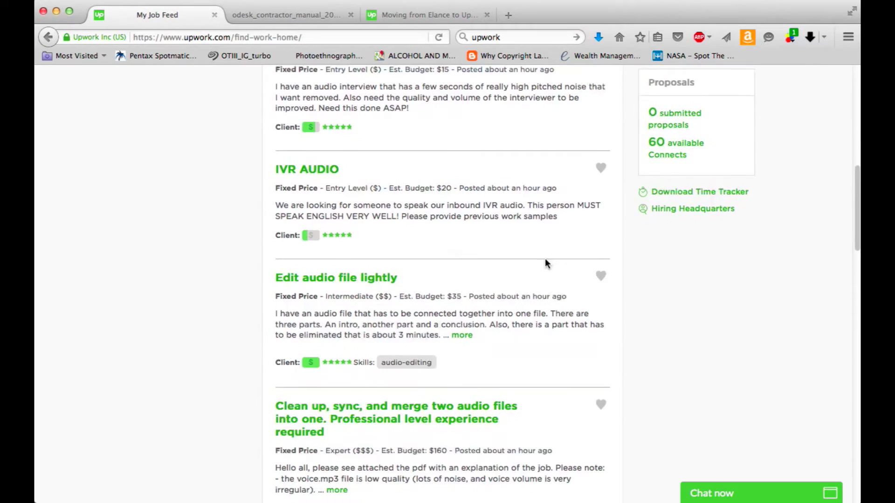
scroll(546, 261, down, 1)
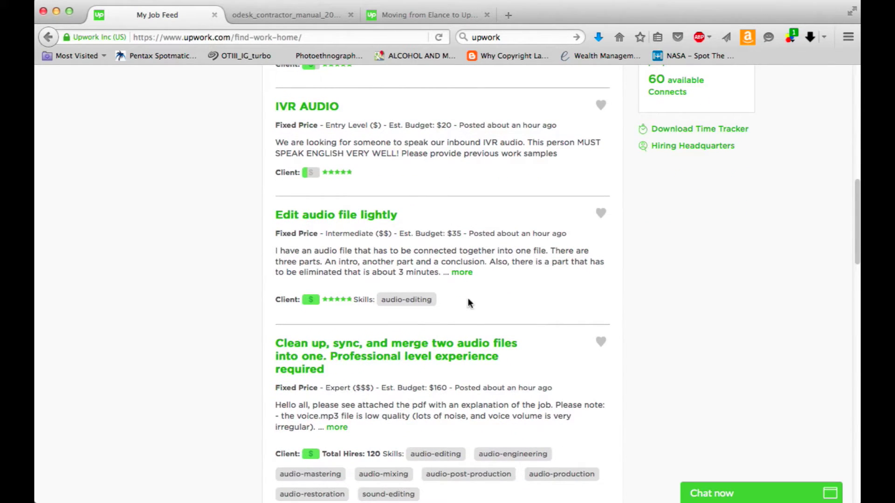
- Open the 'Clean up, sync, and merge two audio files into one' job's Submit a Proposal form
click(448, 359)
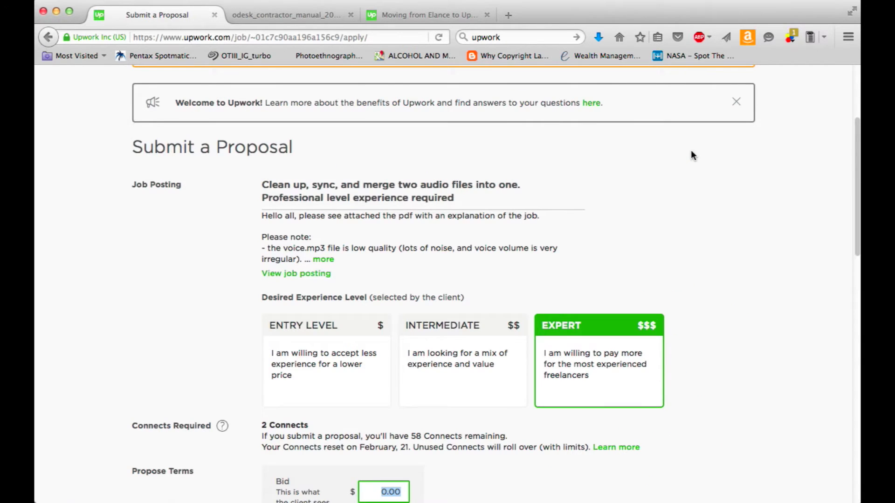
scroll(710, 213, down, 3)
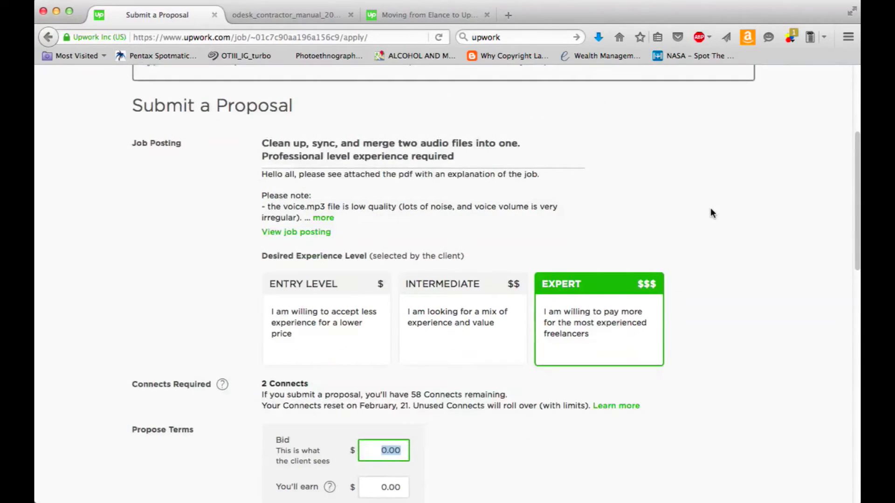
scroll(711, 213, down, 6)
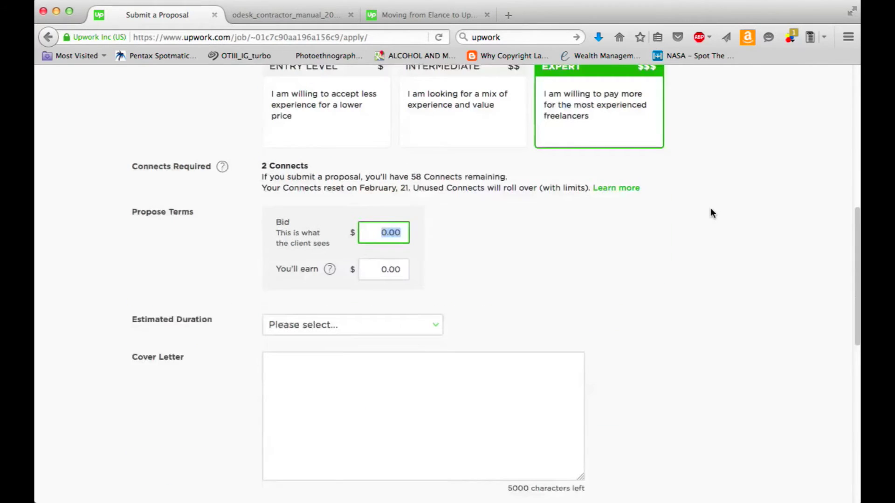
scroll(710, 213, down, 1)
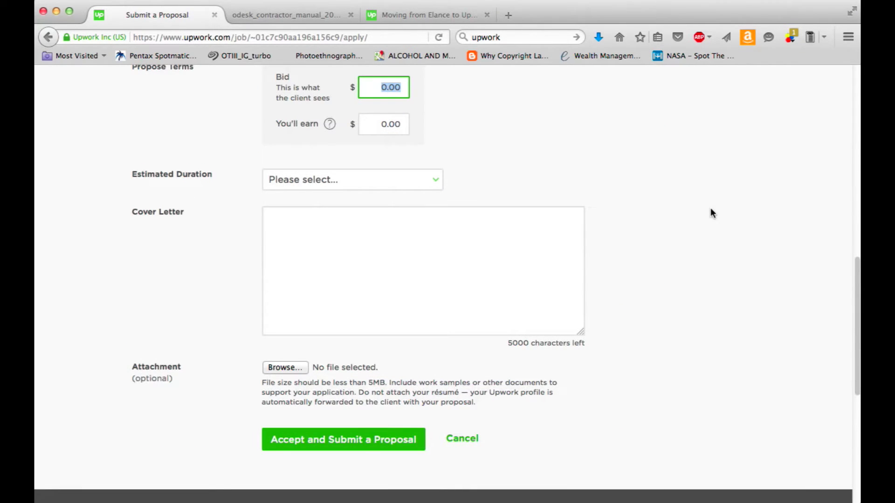